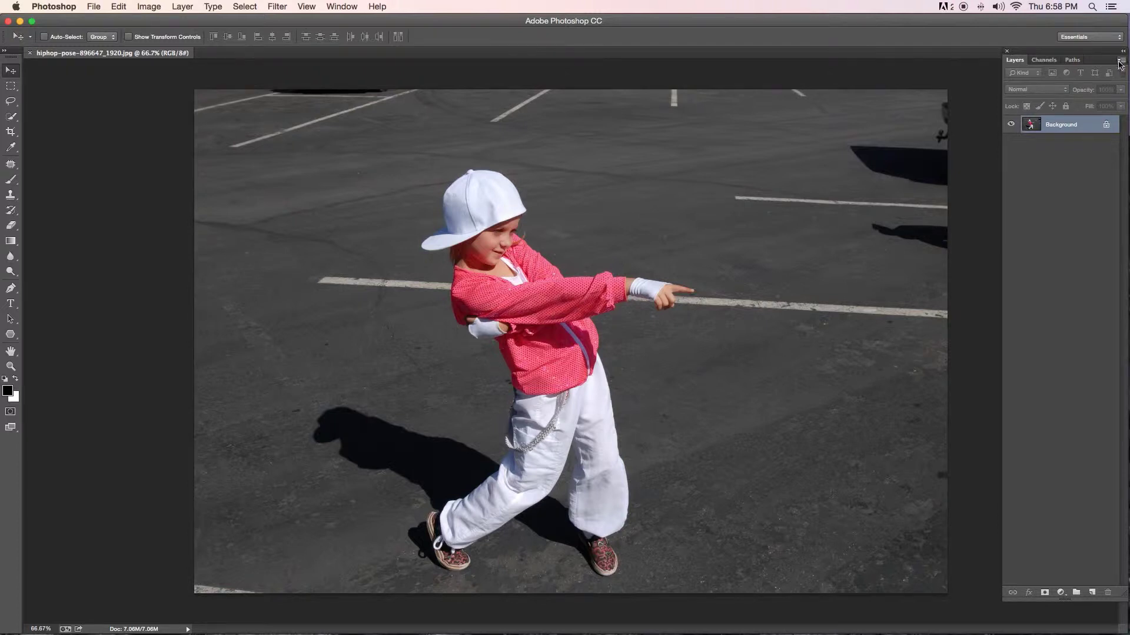
Adjust the Layers panel display settings from its options menu
{"action": "left_click", "coordinate": [1120, 62]}
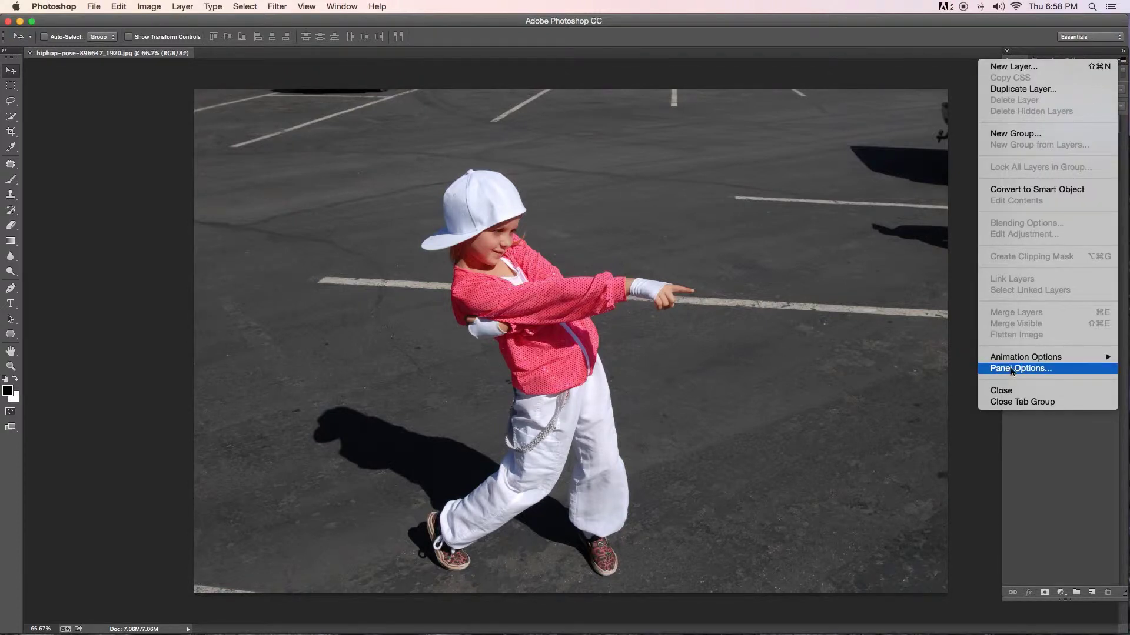
{"action": "left_click", "coordinate": [1030, 369]}
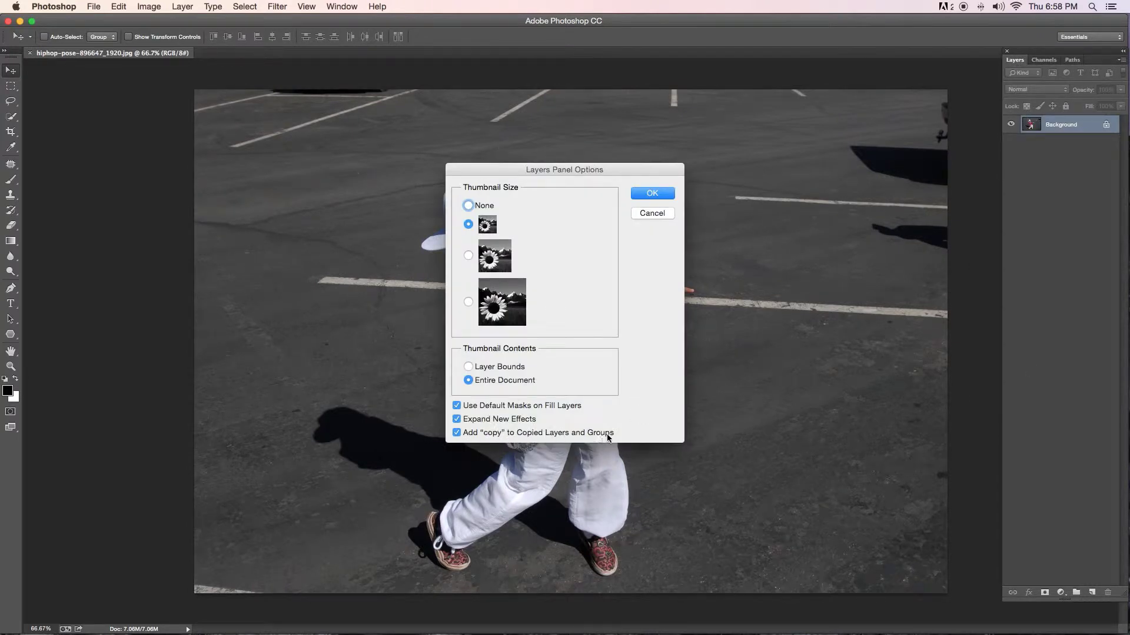
{"action": "left_click", "coordinate": [651, 193]}
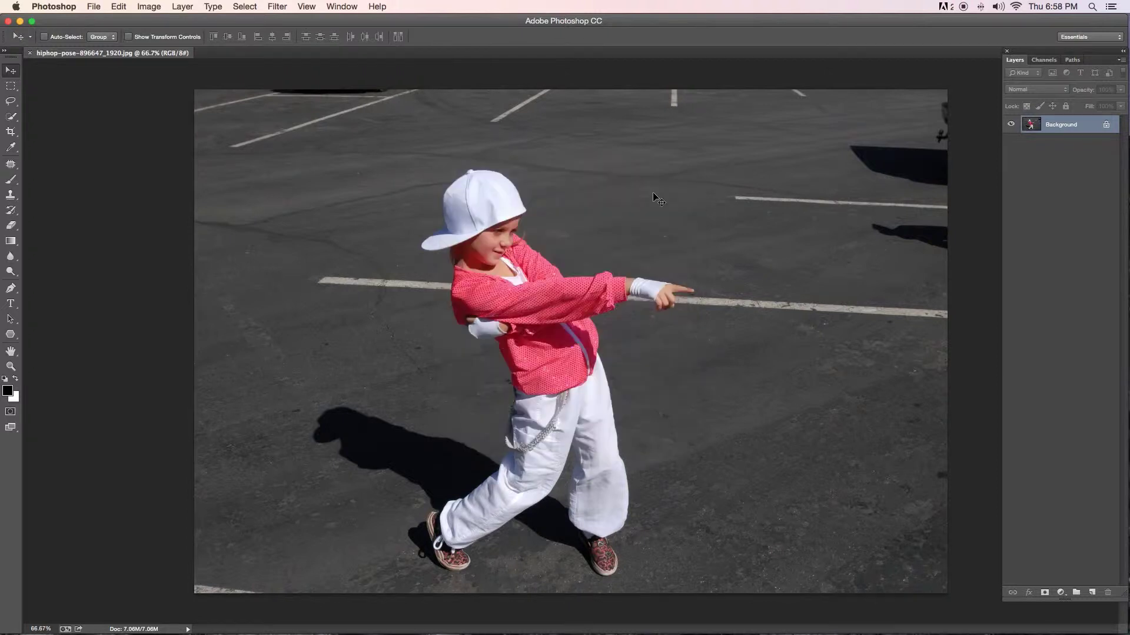
Keep English as the interface language in the Interface preferences
{"action": "left_click", "coordinate": [148, 6]}
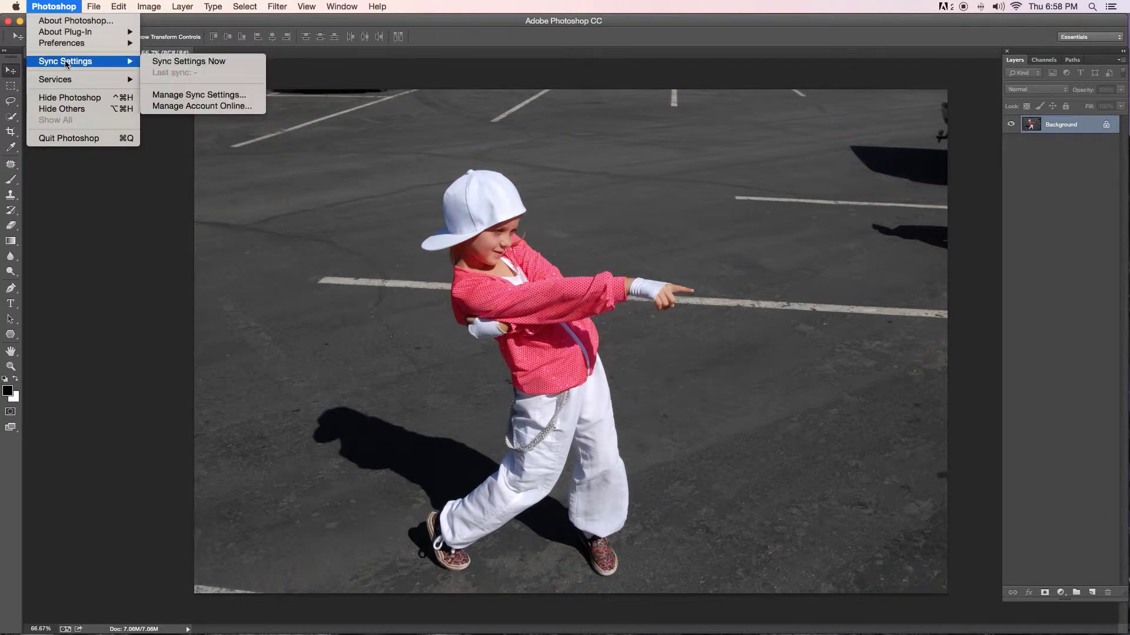
{"action": "mouse_move", "coordinate": [61, 43]}
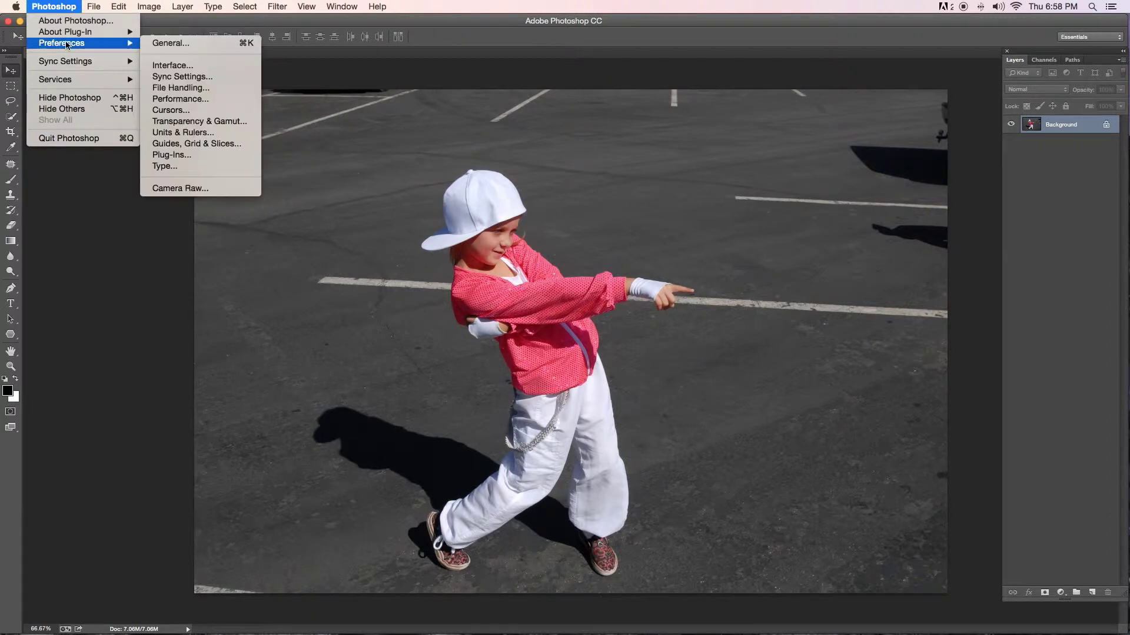
{"action": "left_click", "coordinate": [176, 68]}
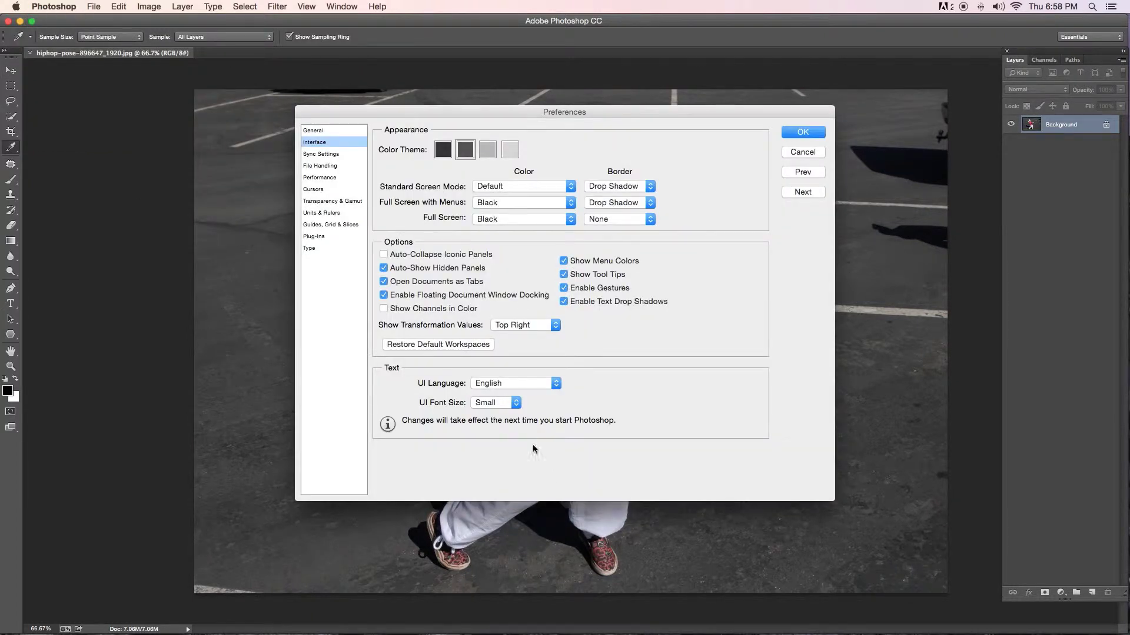
{"action": "left_click", "coordinate": [513, 385]}
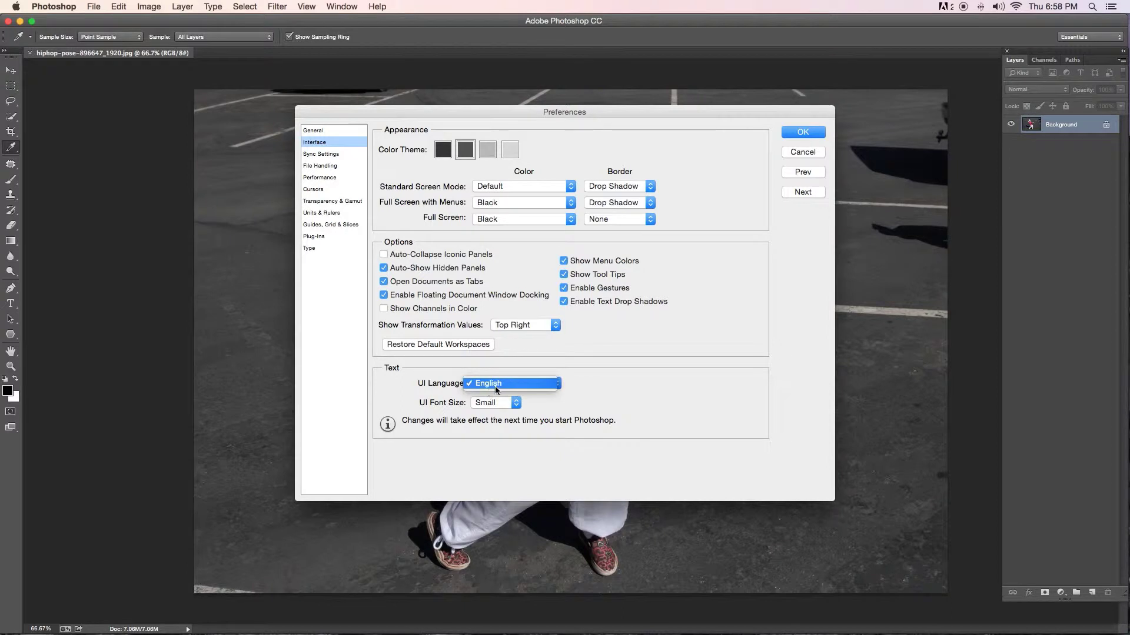
{"action": "left_click", "coordinate": [789, 135]}
{"action": "left_click", "coordinate": [797, 132]}
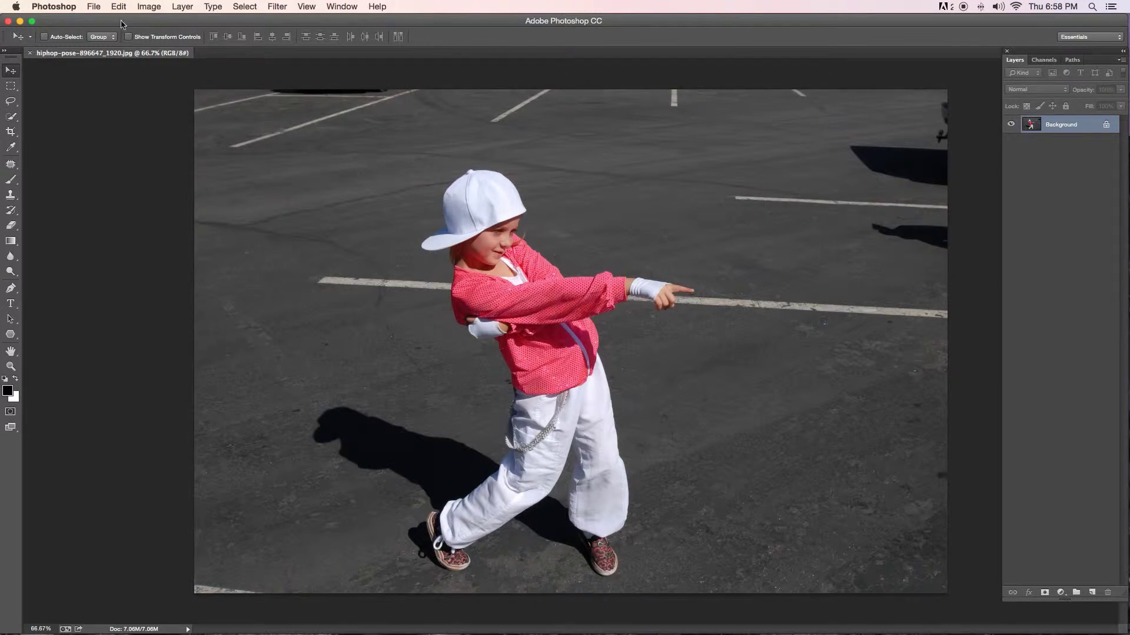
Select the Brush tool with opacity and flow at 100%
{"action": "left_click", "coordinate": [11, 180]}
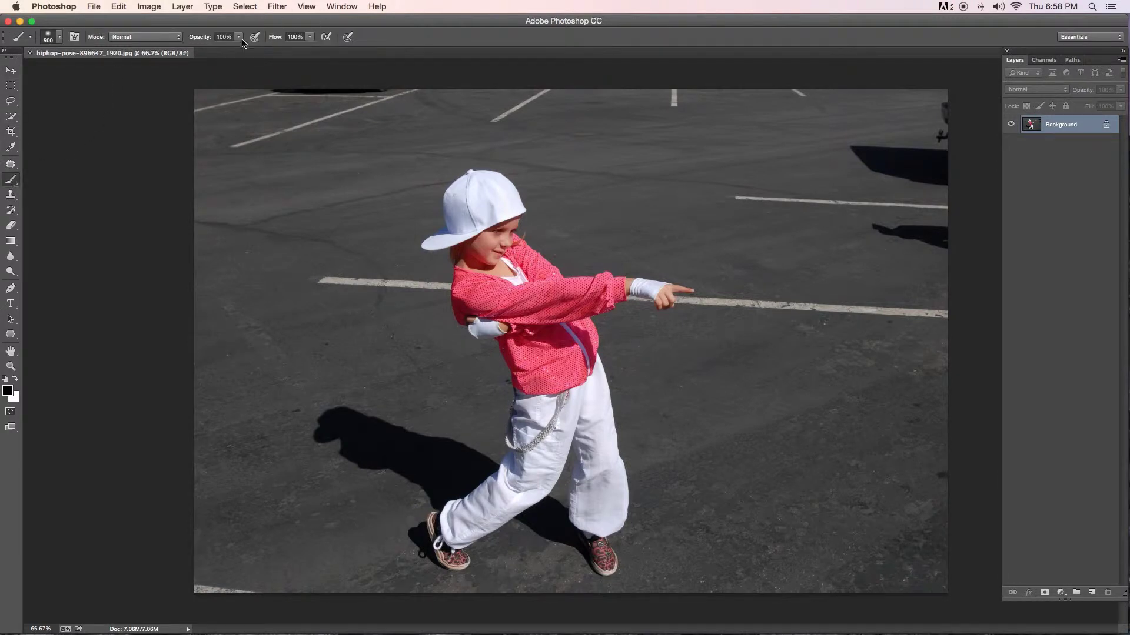
{"action": "left_click", "coordinate": [223, 37]}
{"action": "left_click", "coordinate": [295, 37]}
Load Dust Photoshop Brushes.abr from the Desktop's Dust Photoshop Action folder into the brushes
{"action": "left_click", "coordinate": [61, 36]}
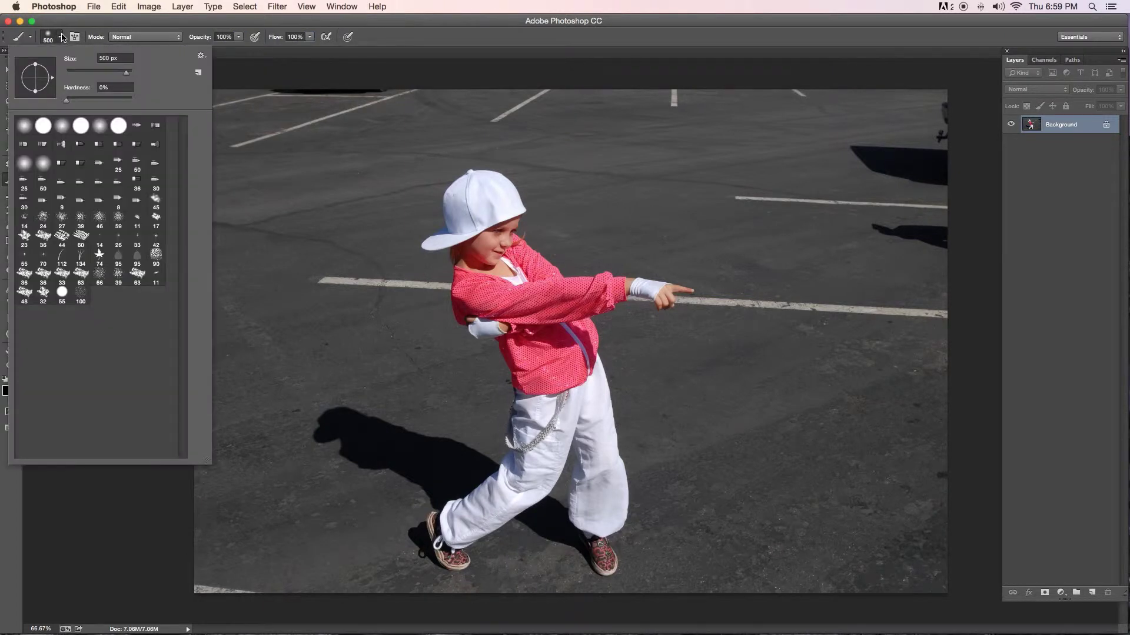
{"action": "left_click", "coordinate": [201, 58]}
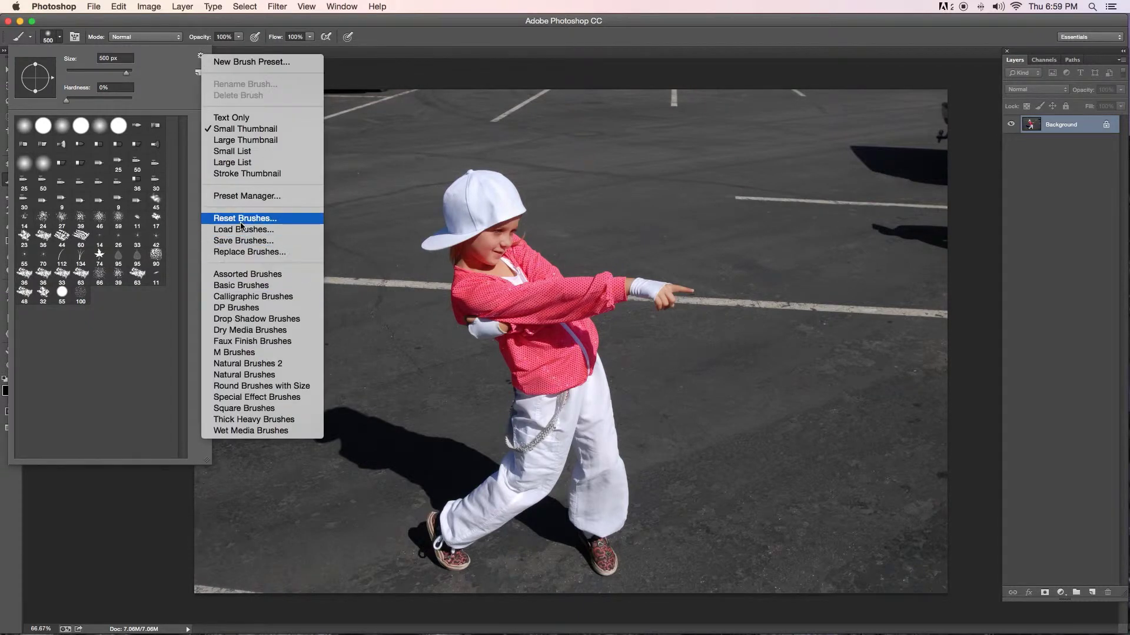
{"action": "left_click", "coordinate": [237, 197]}
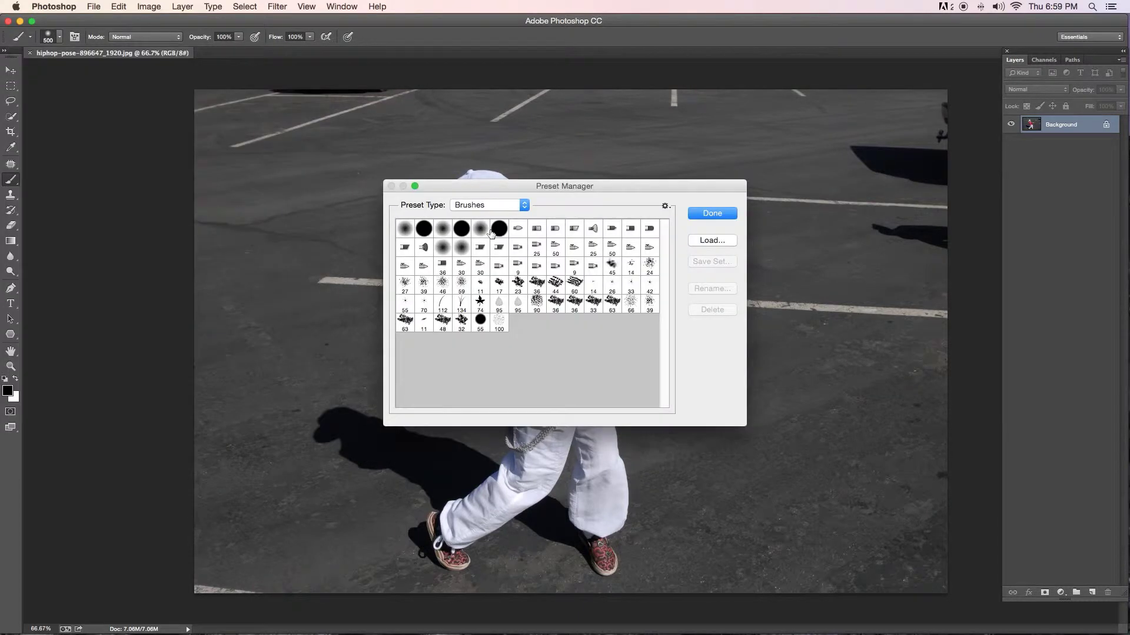
{"action": "left_click", "coordinate": [525, 206]}
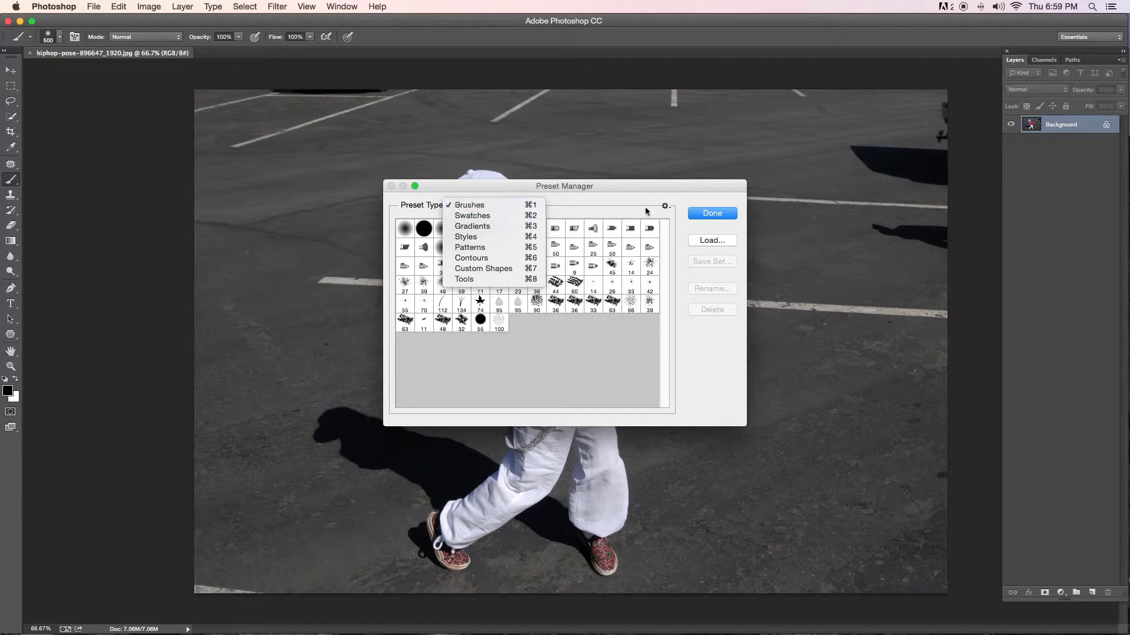
{"action": "left_click", "coordinate": [716, 239]}
{"action": "left_click", "coordinate": [716, 239]}
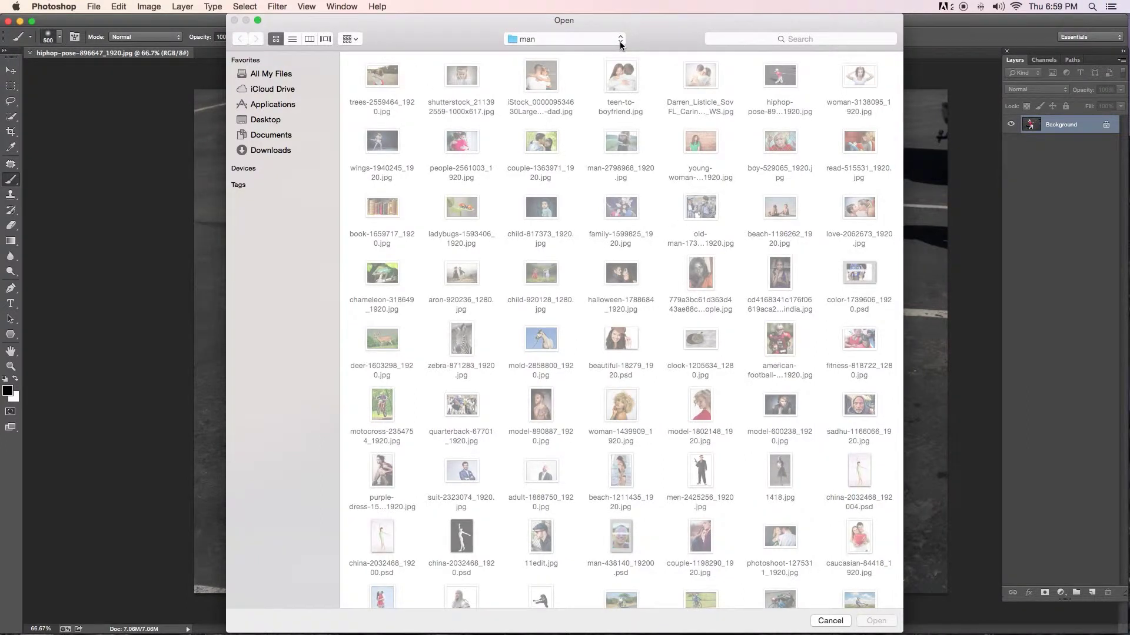
{"action": "left_click", "coordinate": [264, 120]}
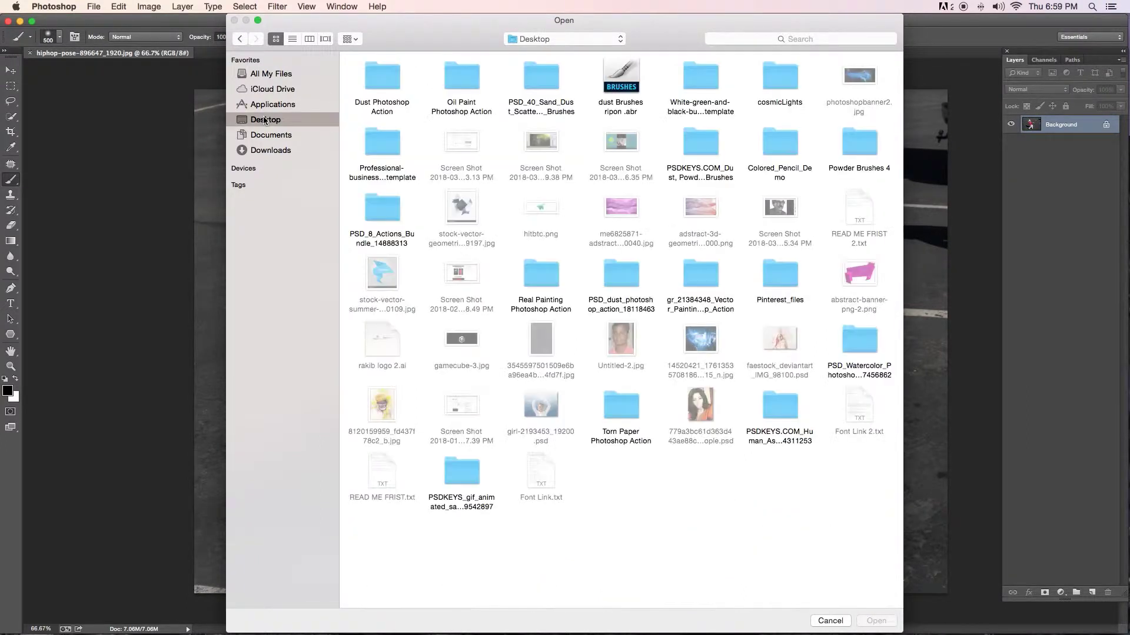
{"action": "double_click", "coordinate": [388, 79]}
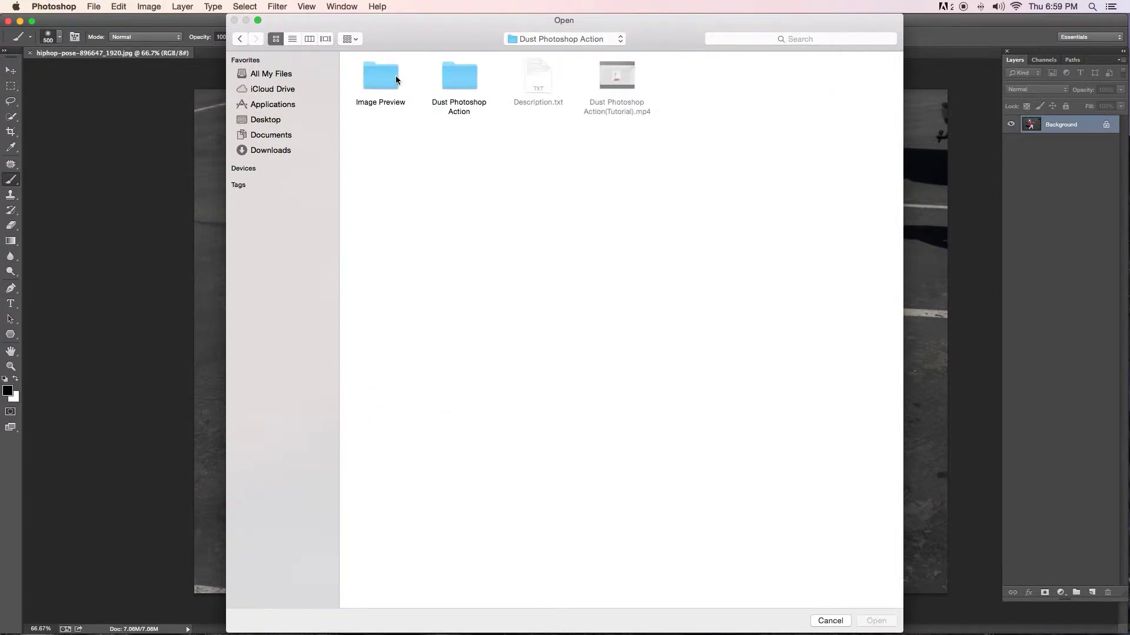
{"action": "double_click", "coordinate": [458, 77]}
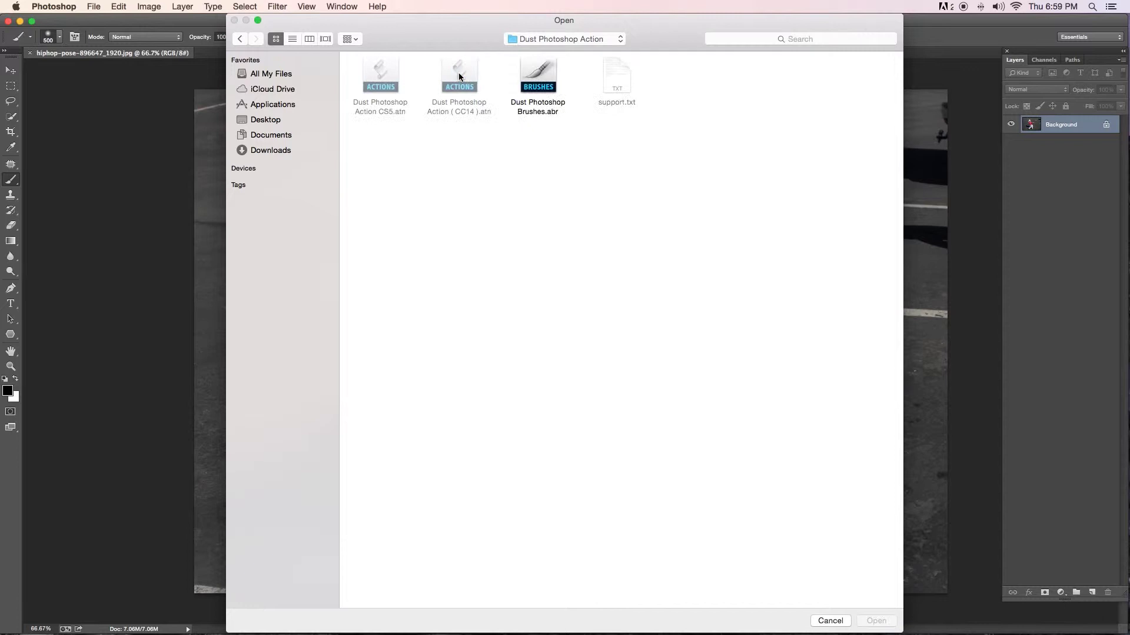
{"action": "left_click", "coordinate": [537, 81]}
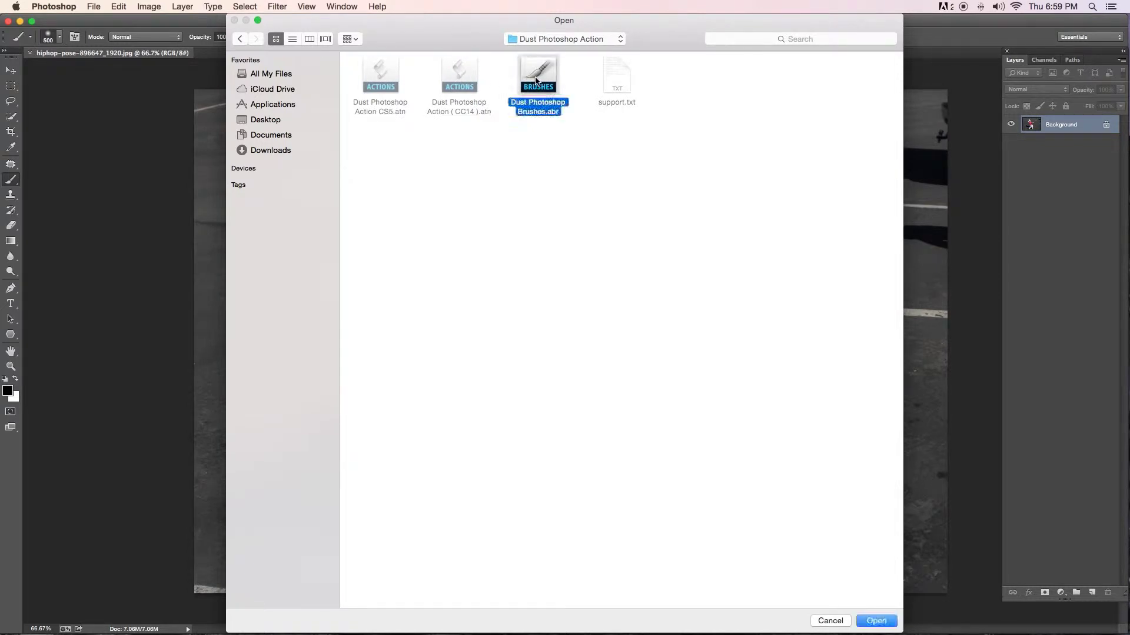
{"action": "left_click", "coordinate": [871, 623]}
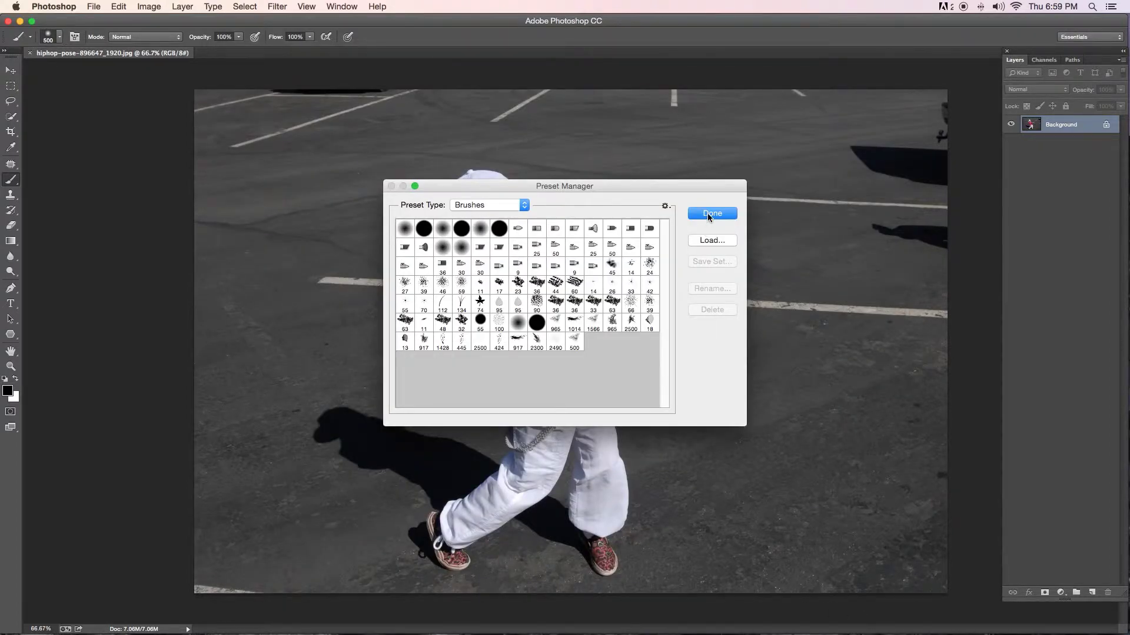
{"action": "left_click", "coordinate": [707, 213]}
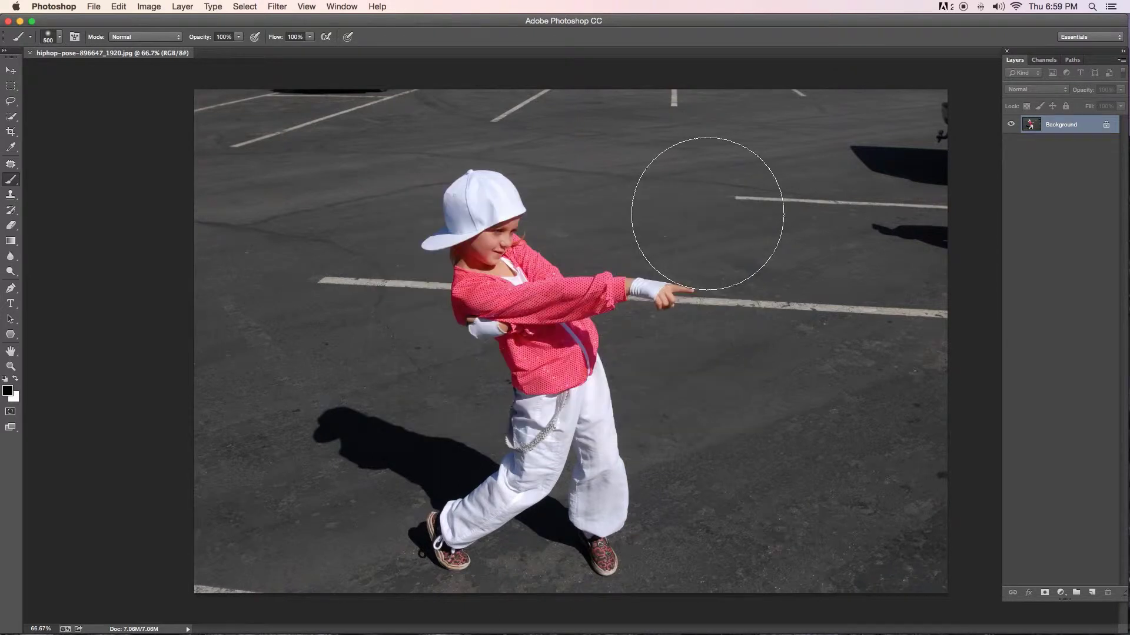
Show the Actions panel with nothing selected in its list
{"action": "left_click", "coordinate": [333, 6]}
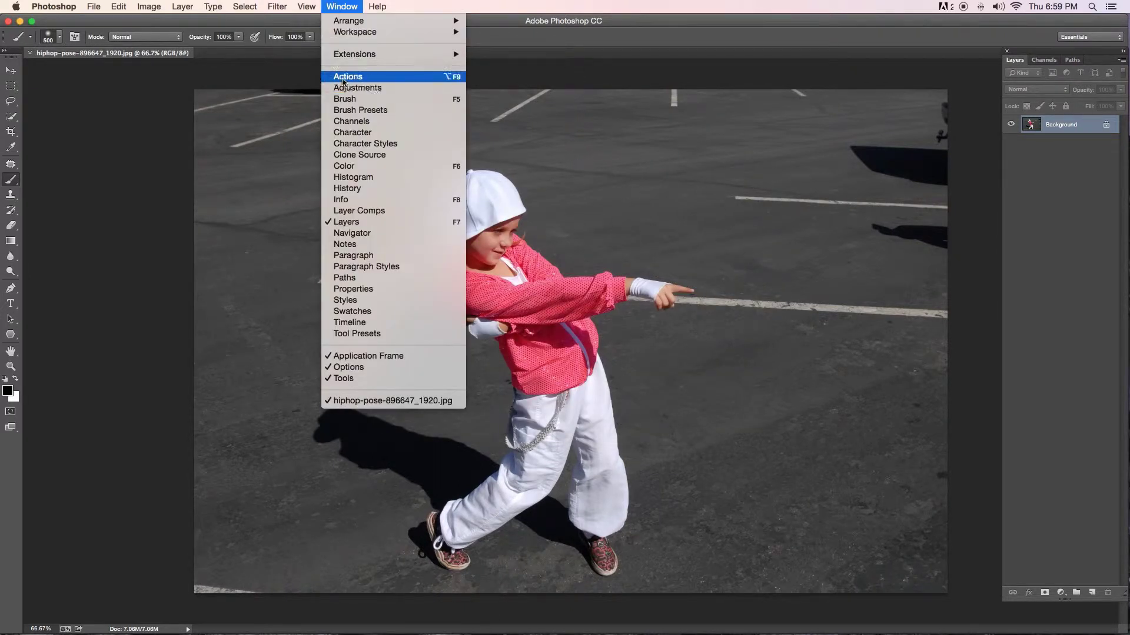
{"action": "left_click", "coordinate": [350, 81]}
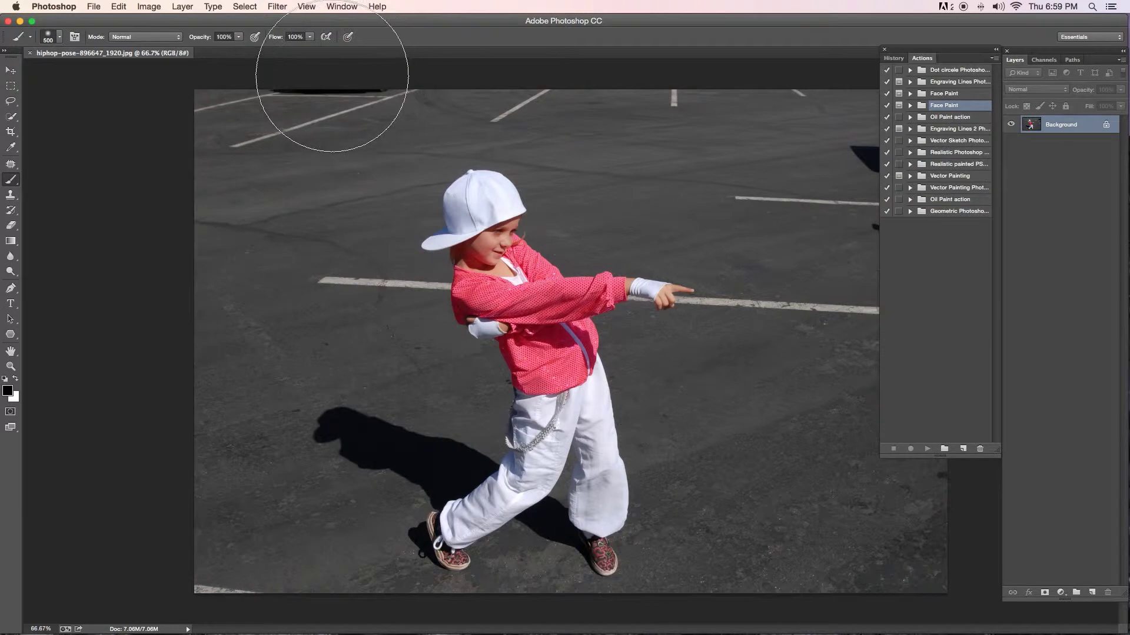
{"action": "left_click", "coordinate": [959, 234]}
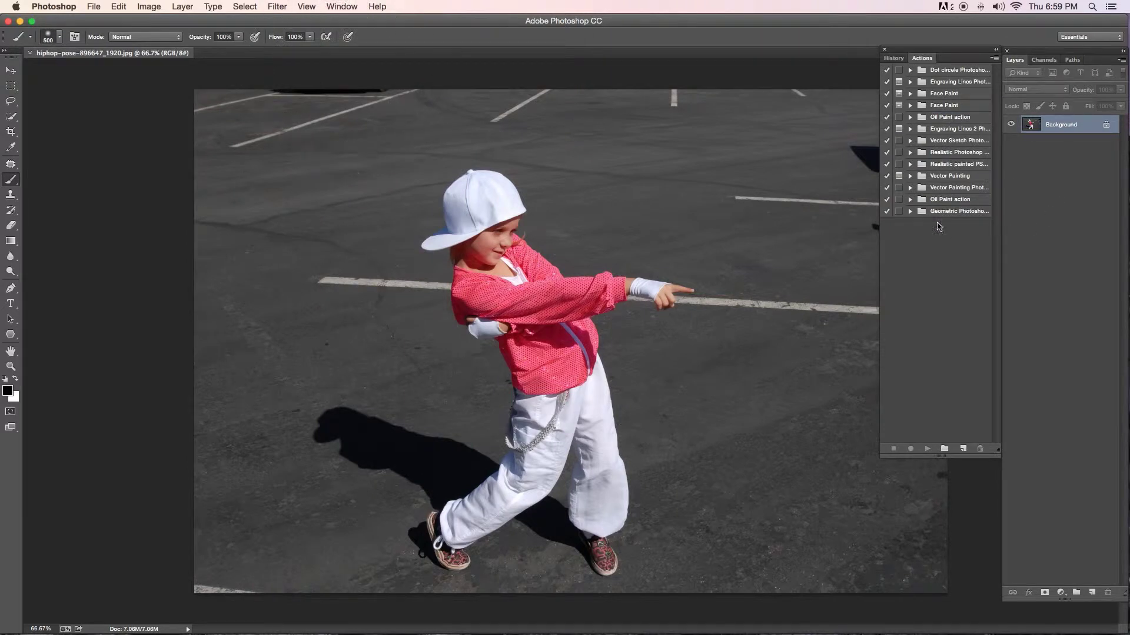
Load Dust Photoshop Action (CC14).atn and expand the set to show its steps
{"action": "left_click", "coordinate": [994, 58]}
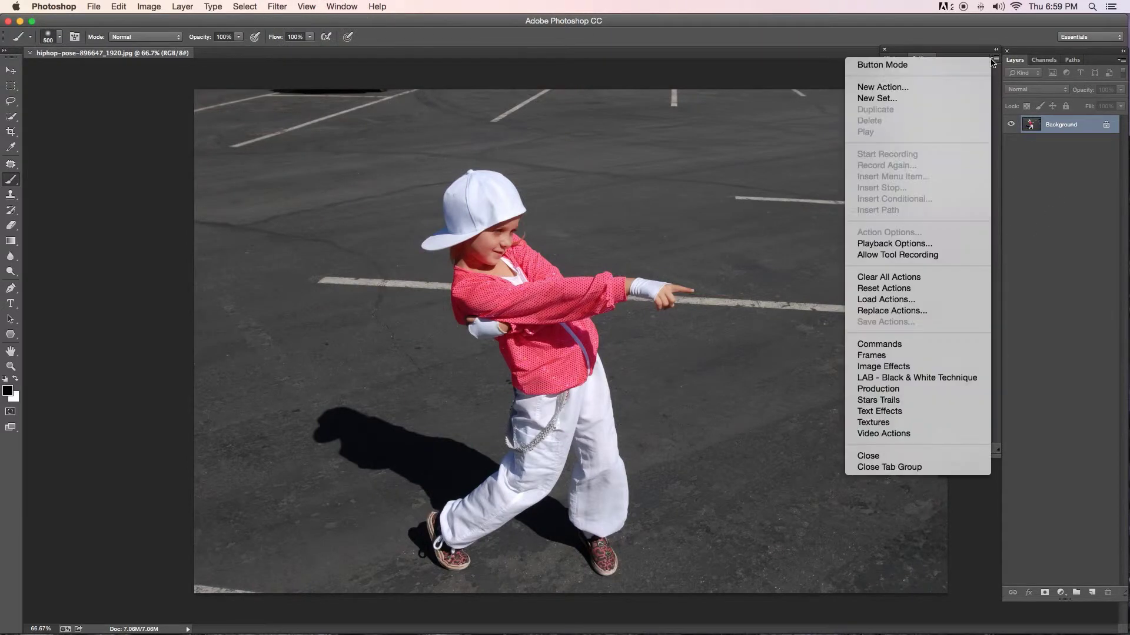
{"action": "left_click", "coordinate": [890, 300]}
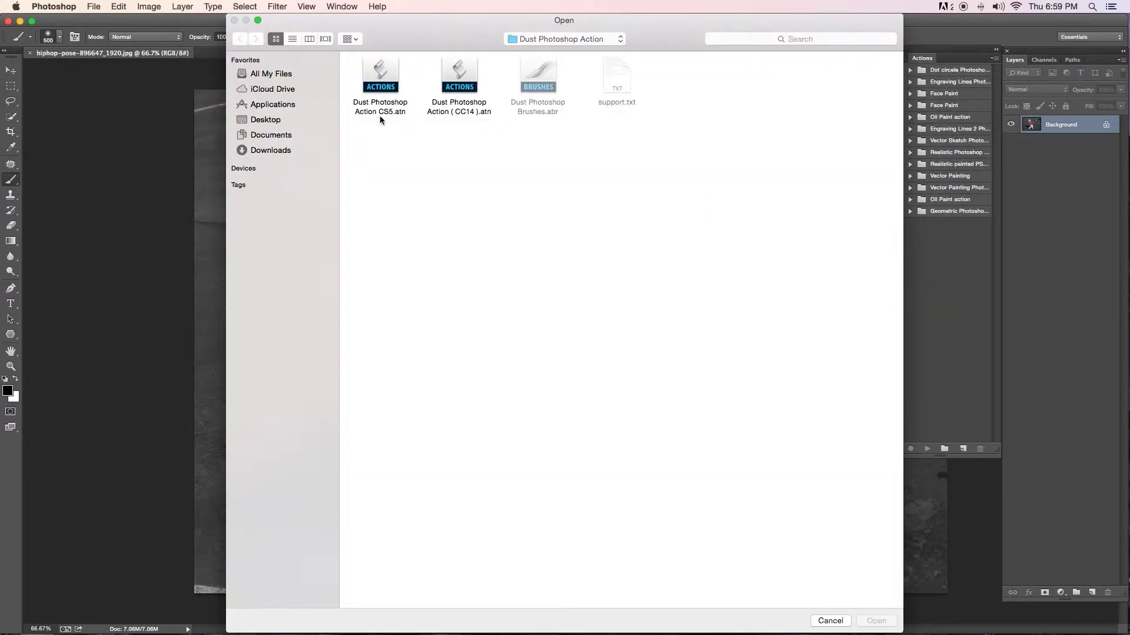
{"action": "left_click", "coordinate": [471, 114]}
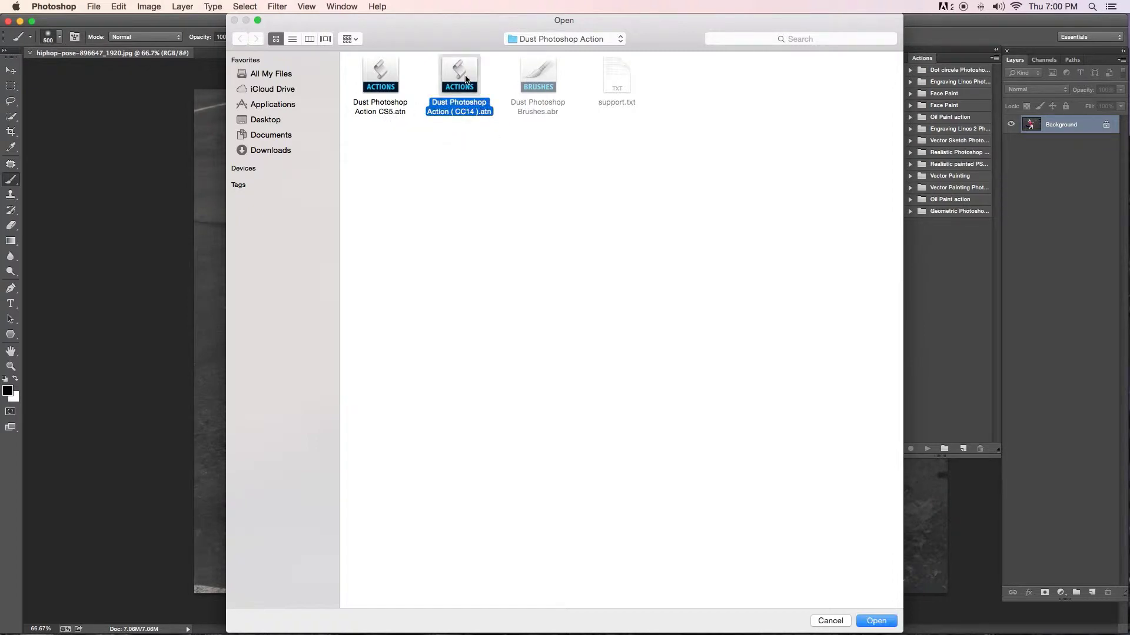
{"action": "left_click", "coordinate": [894, 623]}
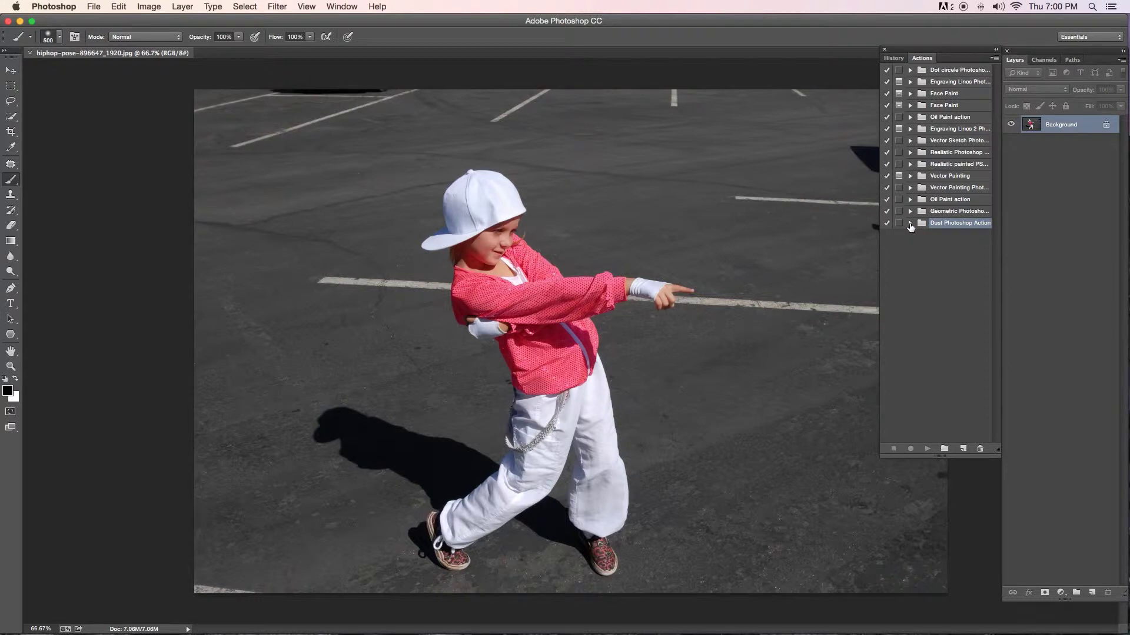
{"action": "left_click", "coordinate": [911, 224], "text": "alt"}
{"action": "left_click", "coordinate": [948, 237]}
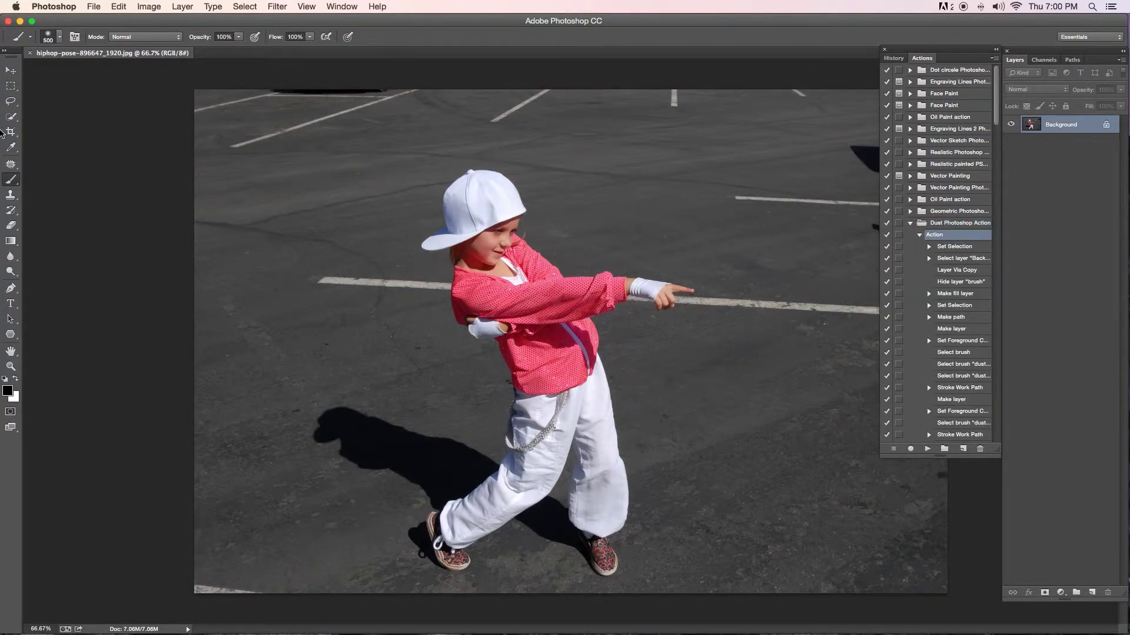
Quick-select the dancing child, subtracting excess around the inner pant leg and shoes
{"action": "left_click", "coordinate": [11, 117]}
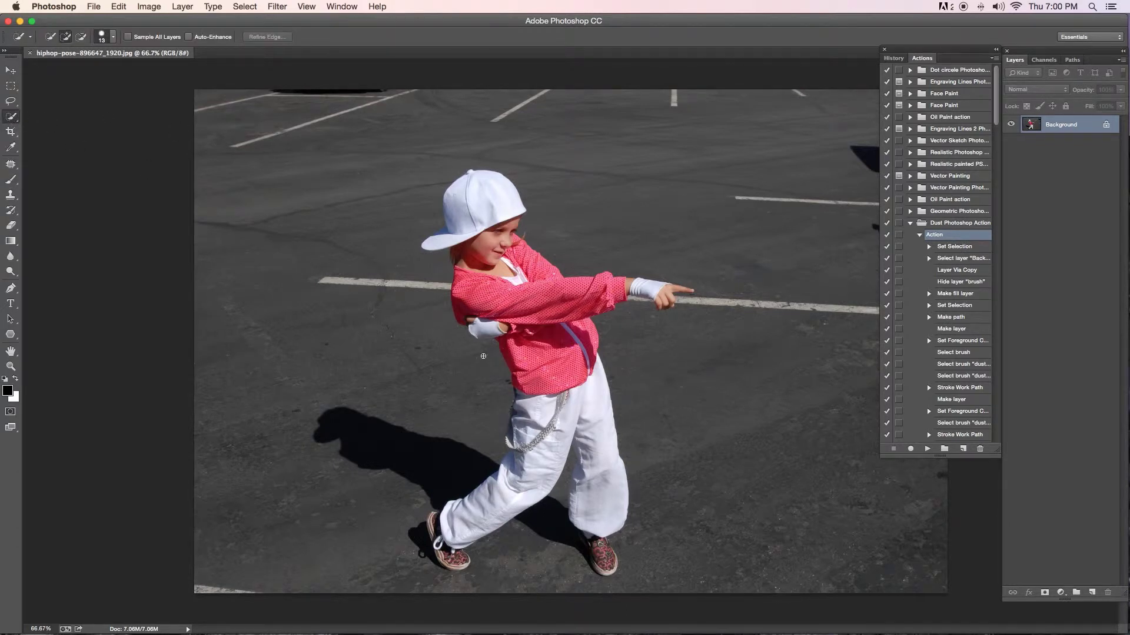
{"action": "mouse_move", "coordinate": [483, 356]}
{"action": "left_mouse_down"}
{"action": "mouse_move", "coordinate": [346, 157]}
{"action": "mouse_move", "coordinate": [749, 494]}
{"action": "left_mouse_up"}
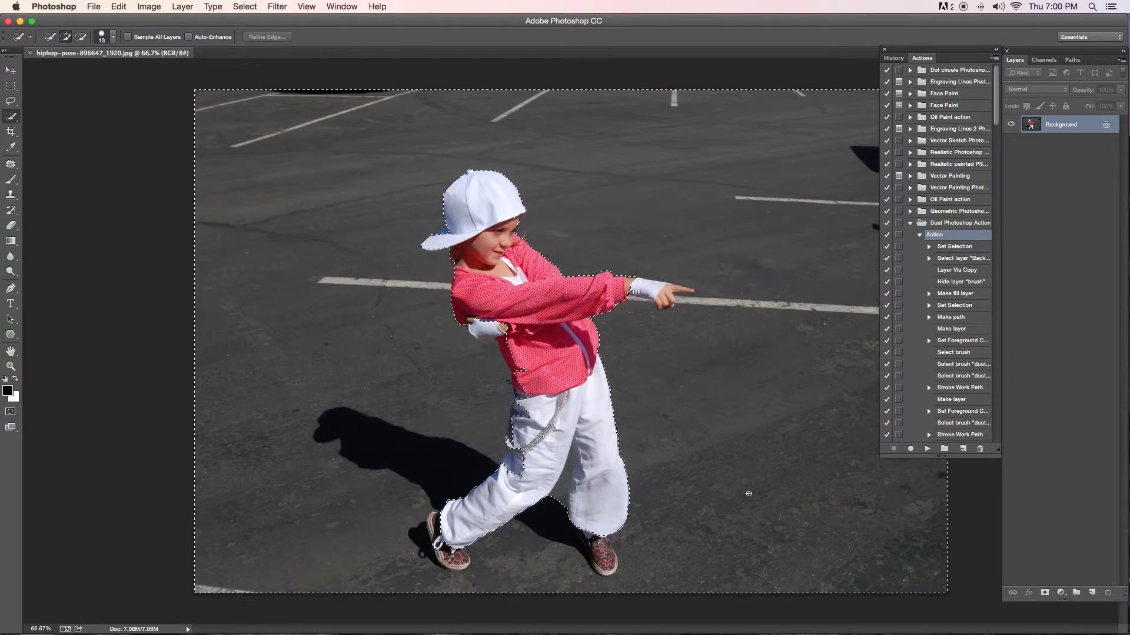
{"action": "mouse_move", "coordinate": [748, 493]}
{"action": "left_mouse_down"}
{"action": "mouse_move", "coordinate": [554, 515]}
{"action": "mouse_move", "coordinate": [588, 466]}
{"action": "left_mouse_up"}
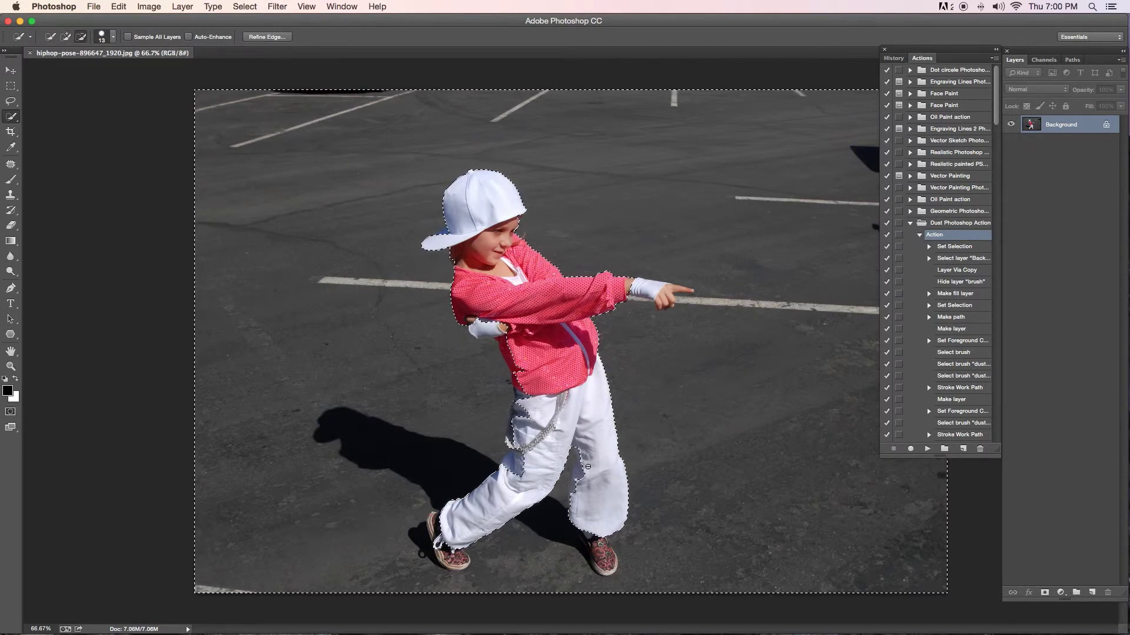
{"action": "left_click", "coordinate": [582, 468], "text": "alt"}
{"action": "left_click_drag", "start_coordinate": [582, 467], "coordinate": [609, 568]}
{"action": "left_click_drag", "start_coordinate": [592, 553], "coordinate": [605, 548]}
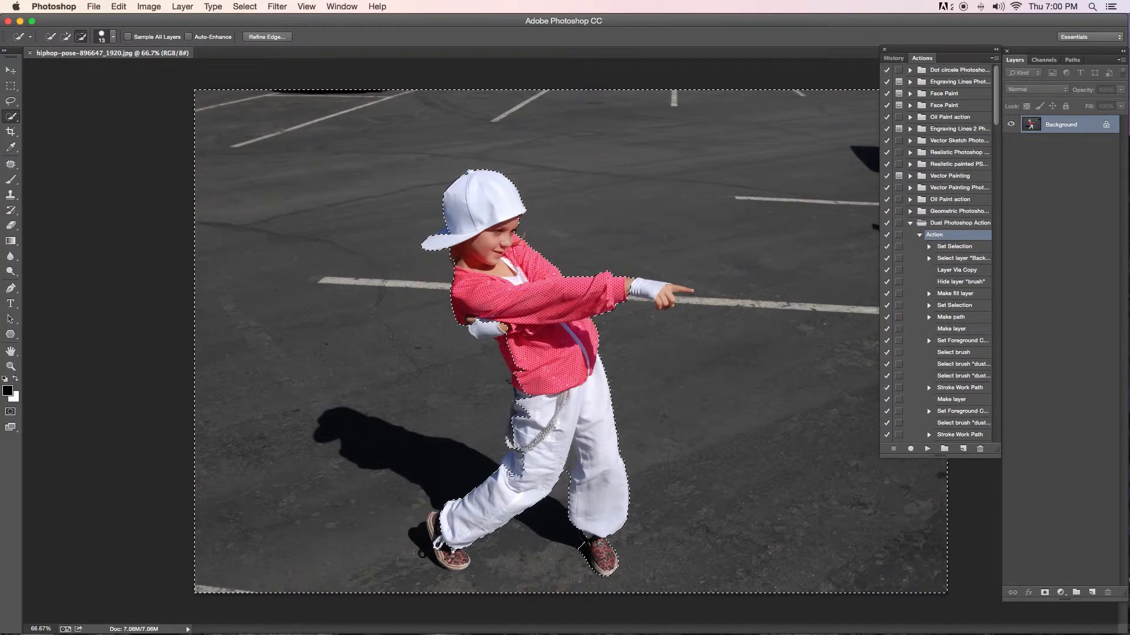
{"action": "mouse_move", "coordinate": [511, 473]}
{"action": "left_mouse_down"}
{"action": "mouse_move", "coordinate": [519, 403]}
{"action": "mouse_move", "coordinate": [505, 350]}
{"action": "mouse_move", "coordinate": [475, 333]}
{"action": "left_mouse_up"}
Refine the selection around the pointing hand and trousers, toggling add/subtract with Alt
{"action": "key", "text": "alt"}
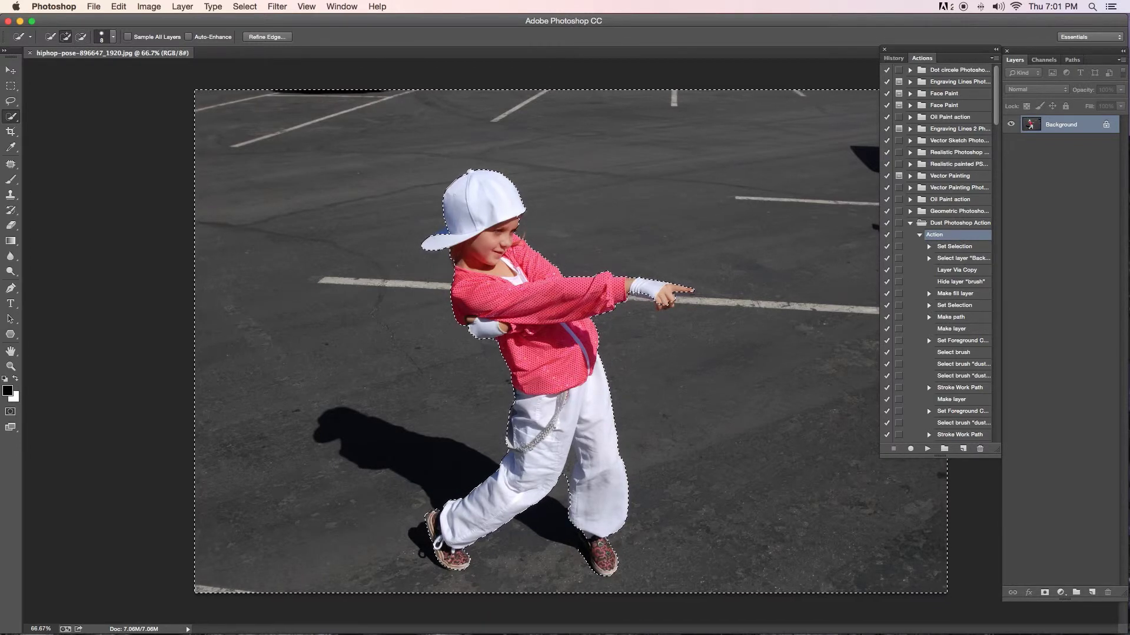
{"action": "key", "text": "alt"}
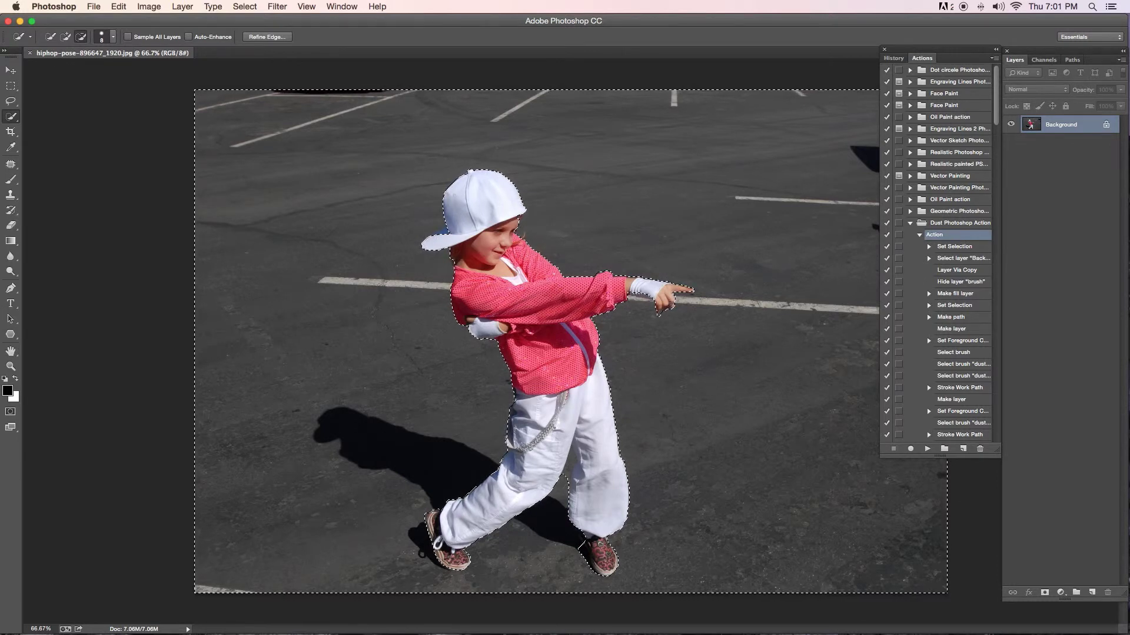
{"action": "key", "text": "alt"}
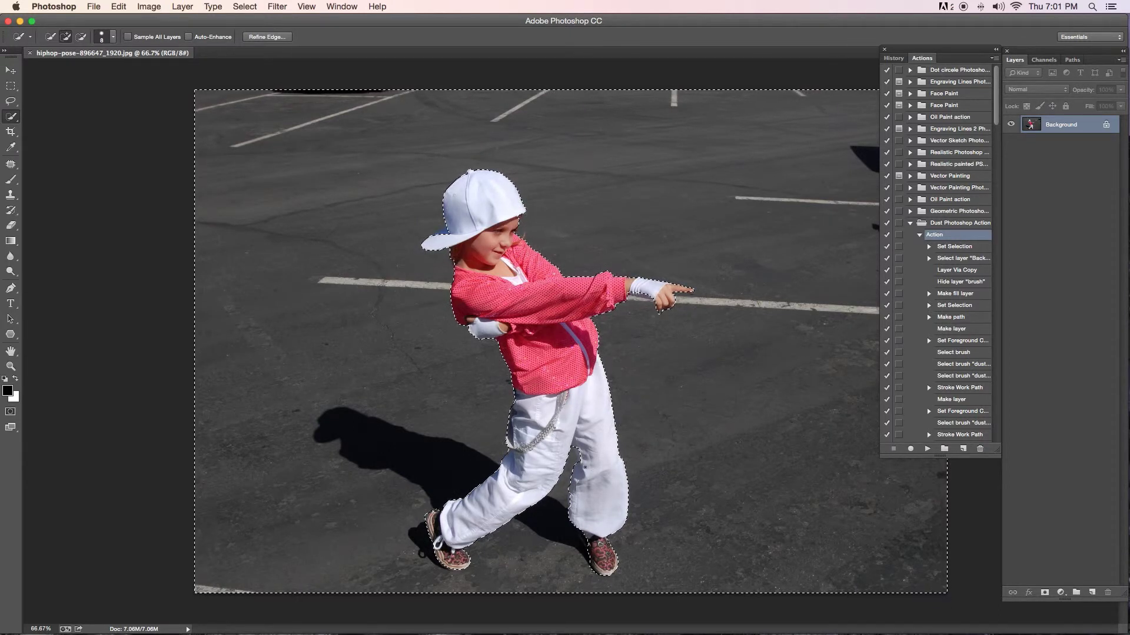
{"action": "key", "text": "alt"}
{"action": "key", "text": "alt"}
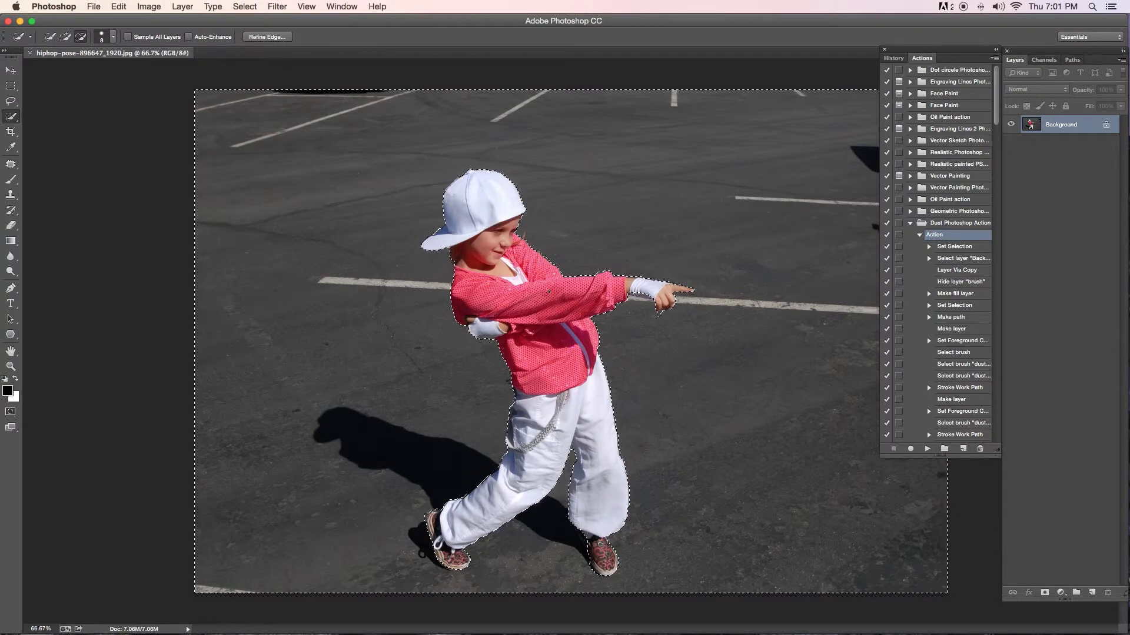
{"action": "key", "text": "alt"}
{"action": "key", "text": "alt"}
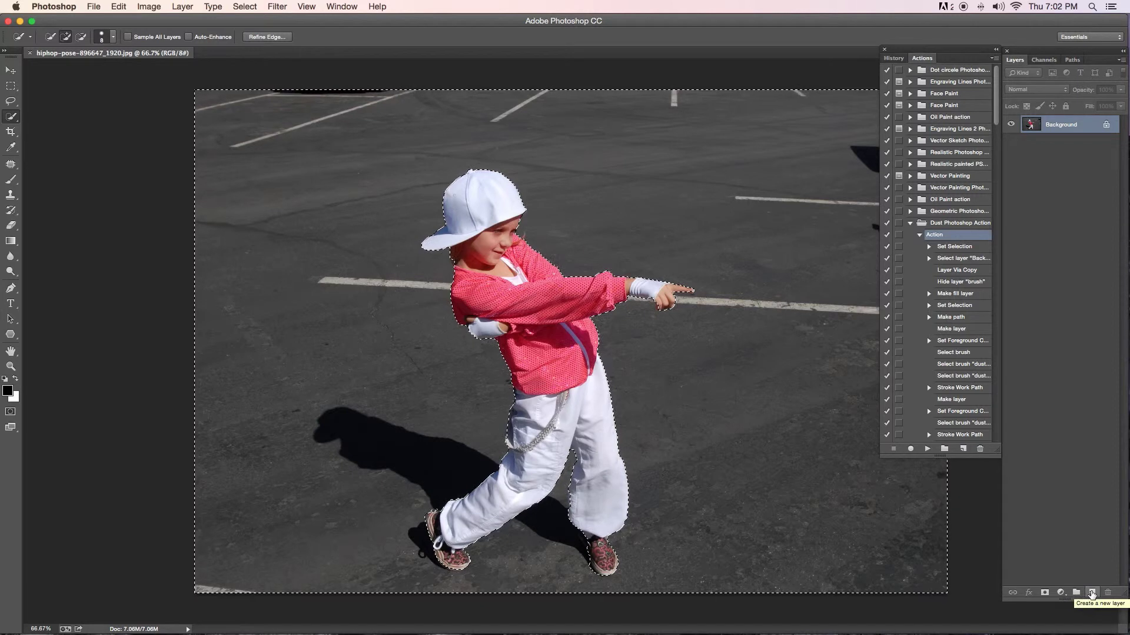
Fill the child's selection with white on a new layer and deselect
{"action": "left_click", "coordinate": [1092, 593]}
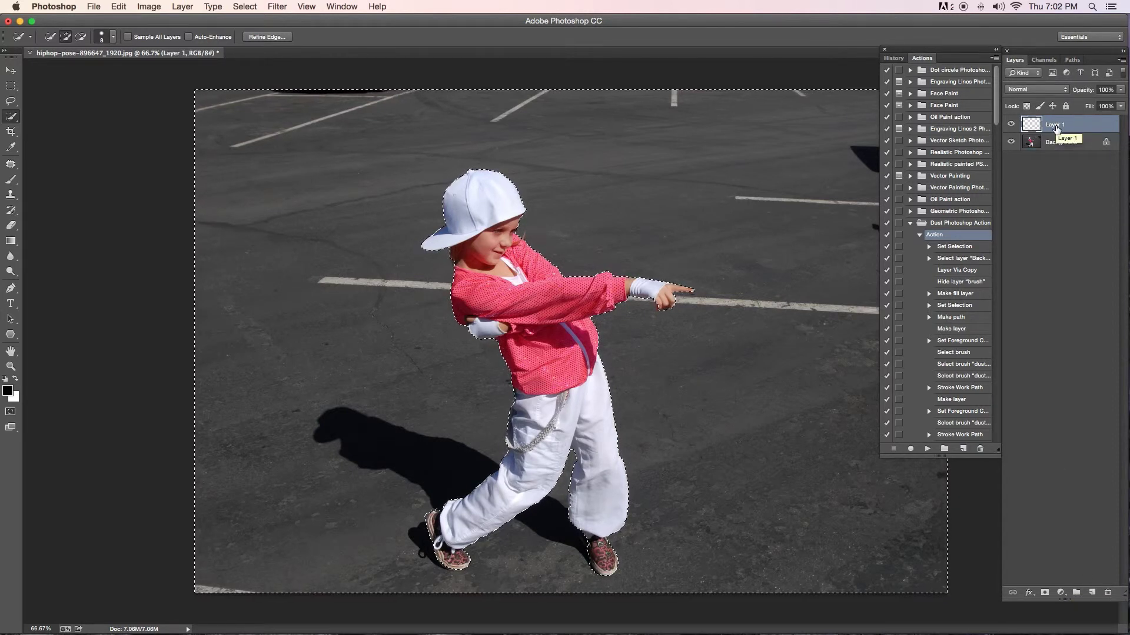
{"action": "key", "text": "ctrl+BackSpace"}
{"action": "key", "text": "ctrl+d"}
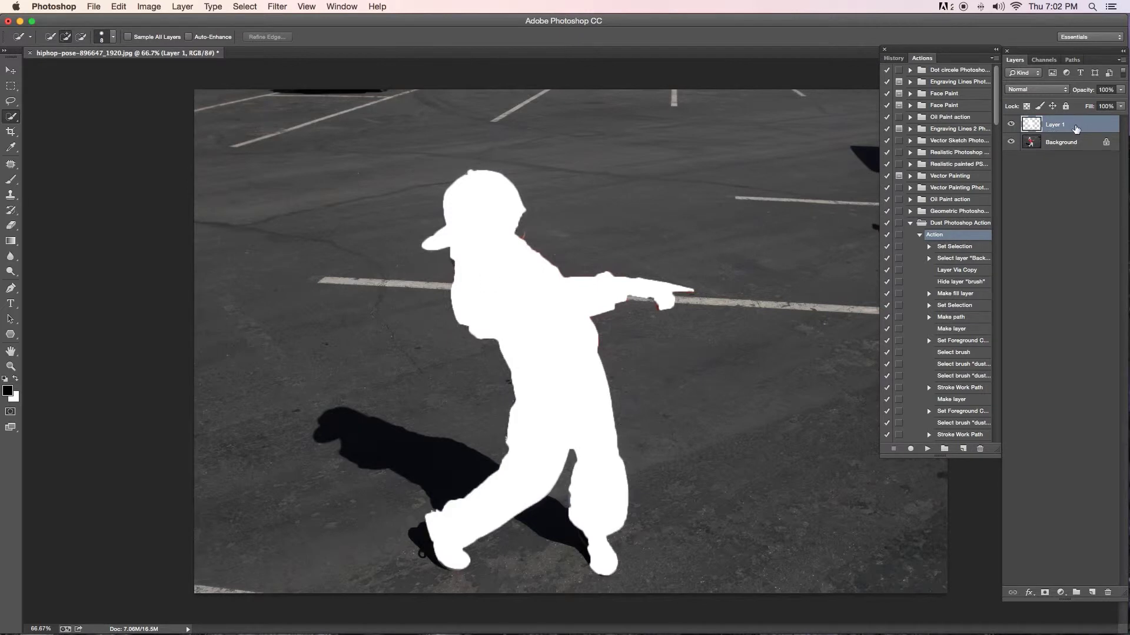
Rename the new layer to 'brush'
{"action": "double_click", "coordinate": [1053, 125]}
{"action": "type", "text": "brus"}
{"action": "type", "text": "h"}
{"action": "key", "text": "Return"}
{"action": "double_click", "coordinate": [1056, 125]}
{"action": "left_click", "coordinate": [1079, 127]}
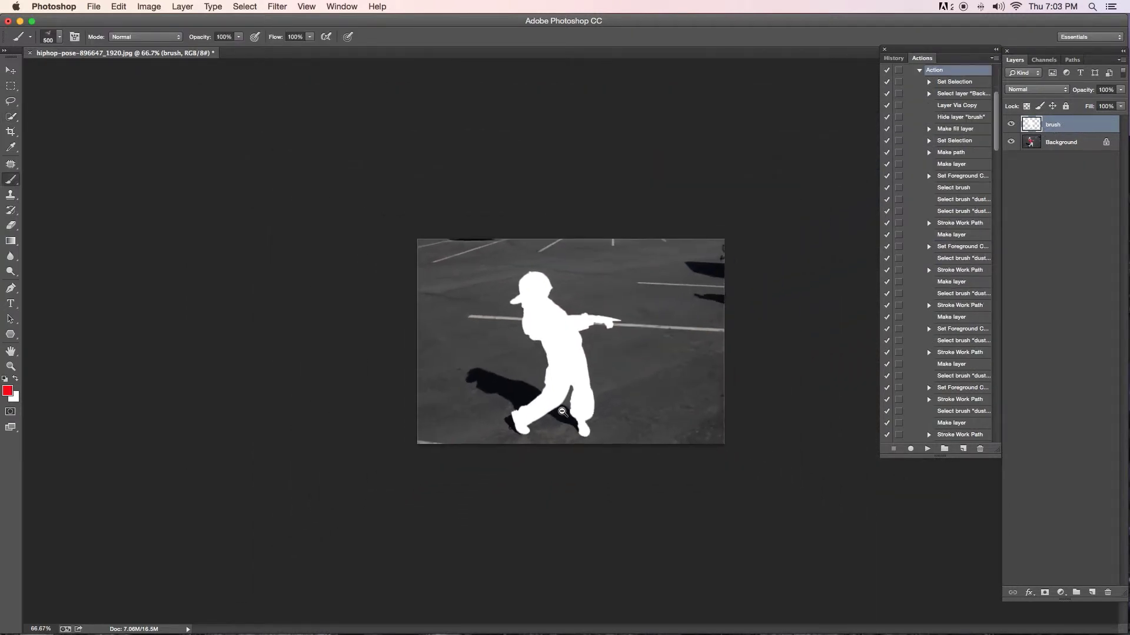
Crop outward on the Background layer, extending the canvas top, bottom, left and right
{"action": "left_click", "coordinate": [9, 71]}
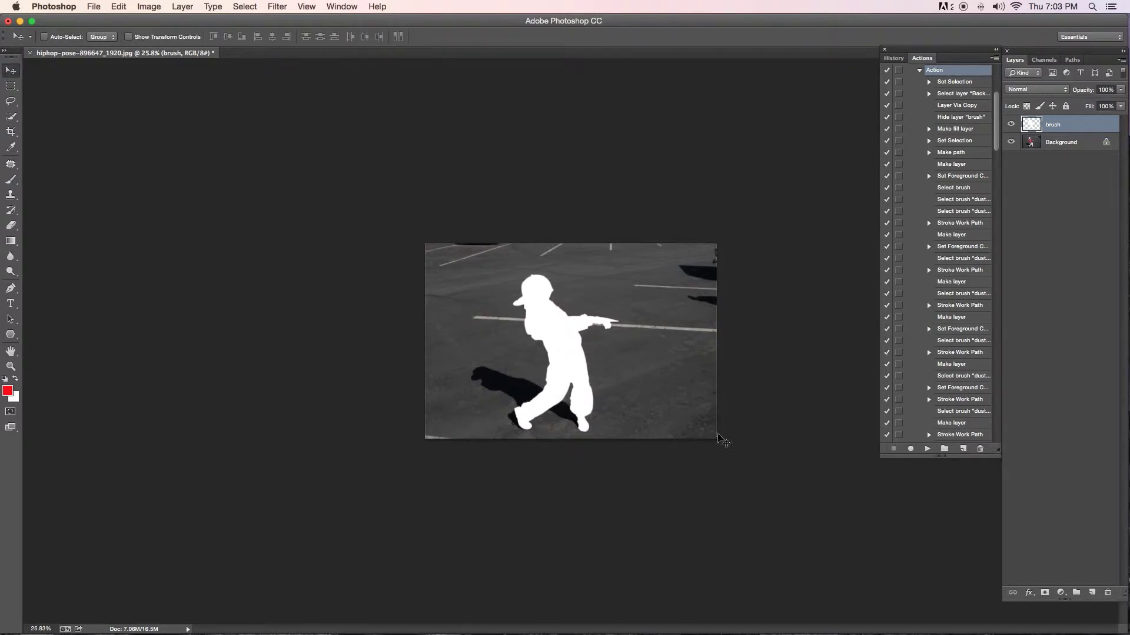
{"action": "left_click", "coordinate": [11, 131]}
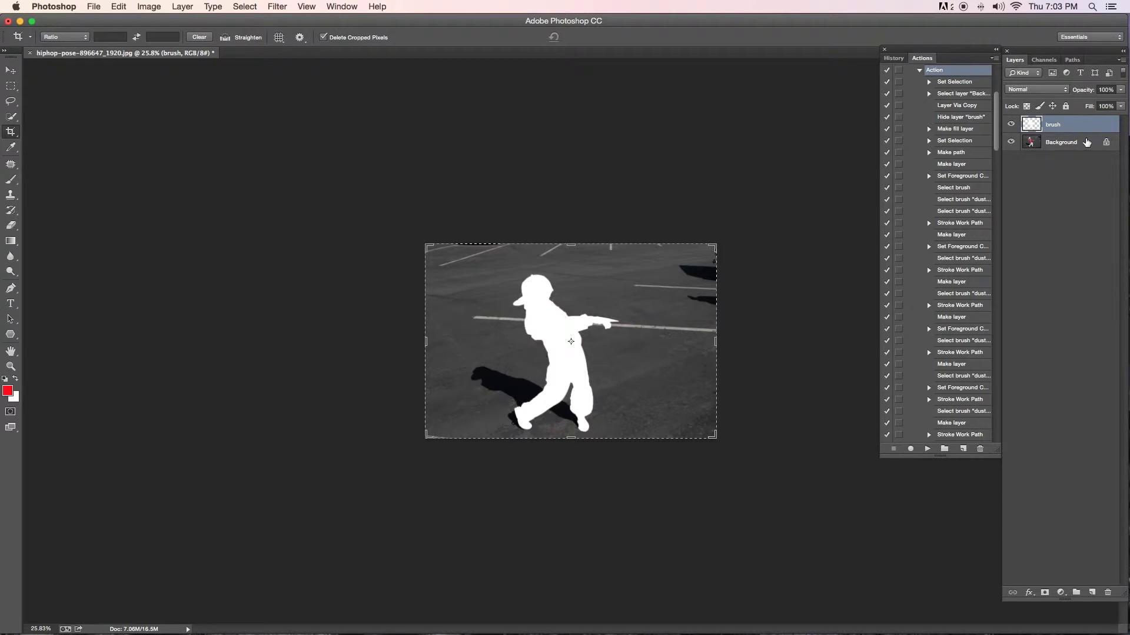
{"action": "left_click", "coordinate": [1085, 142]}
{"action": "left_click_drag", "start_coordinate": [574, 437], "coordinate": [571, 473]}
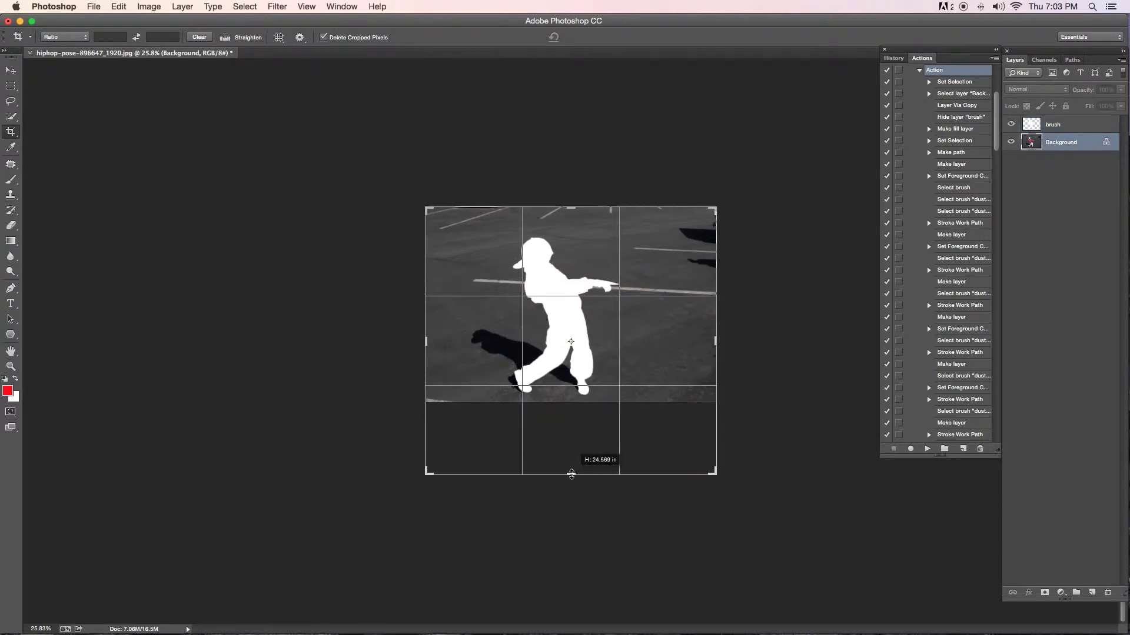
{"action": "left_click_drag", "start_coordinate": [571, 474], "coordinate": [571, 474]}
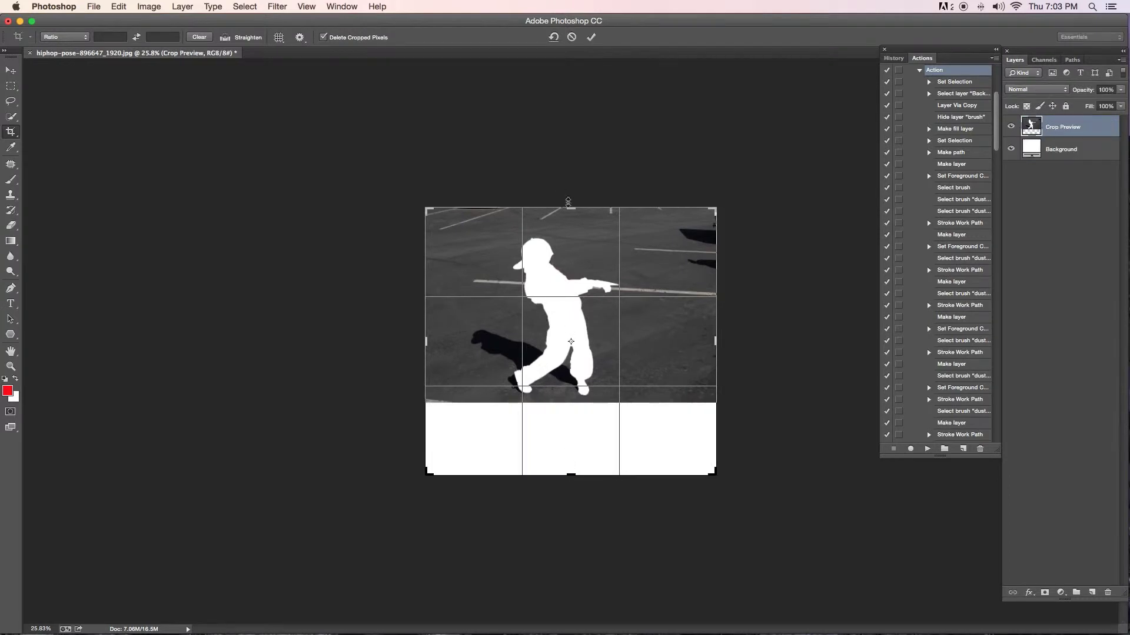
{"action": "left_click_drag", "start_coordinate": [573, 207], "coordinate": [570, 183]}
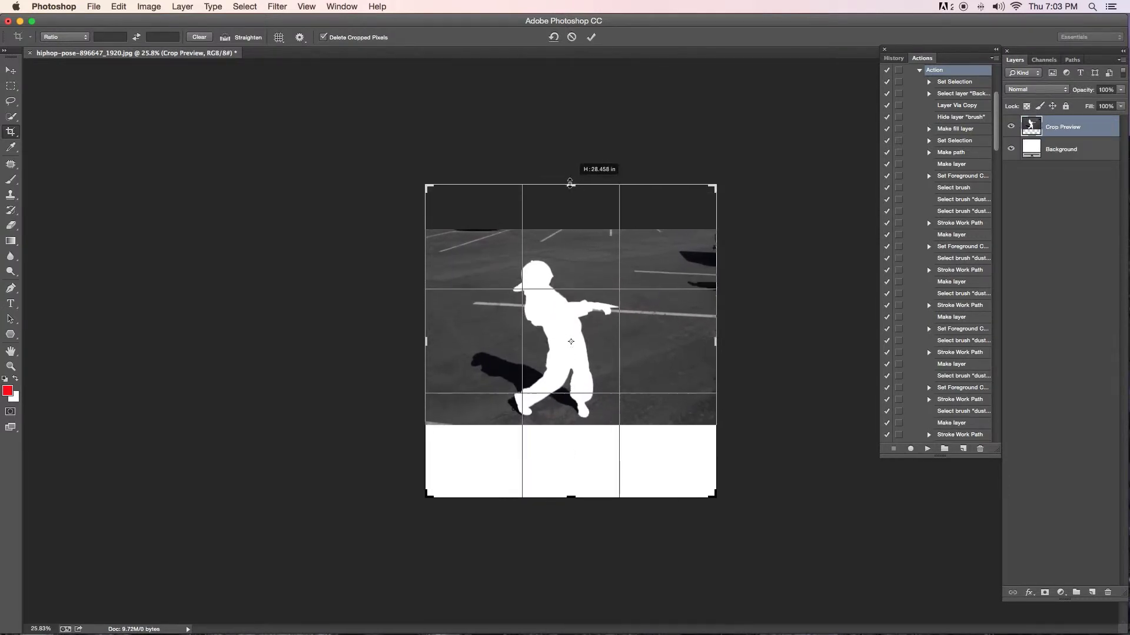
{"action": "left_click_drag", "start_coordinate": [716, 341], "coordinate": [714, 340]}
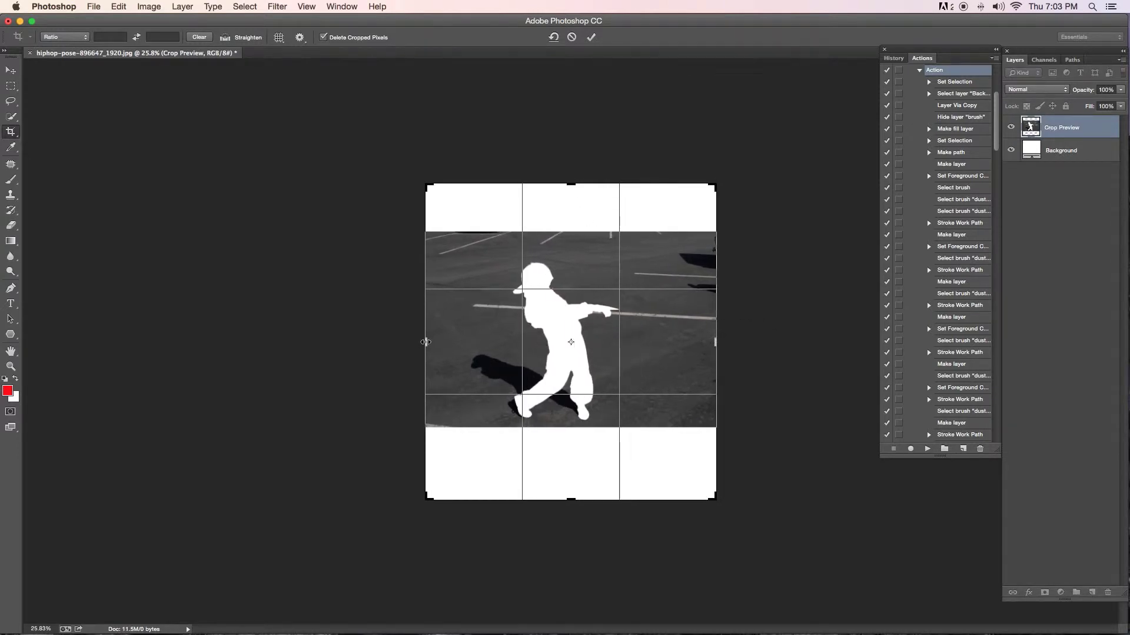
{"action": "left_click_drag", "start_coordinate": [425, 341], "coordinate": [414, 339]}
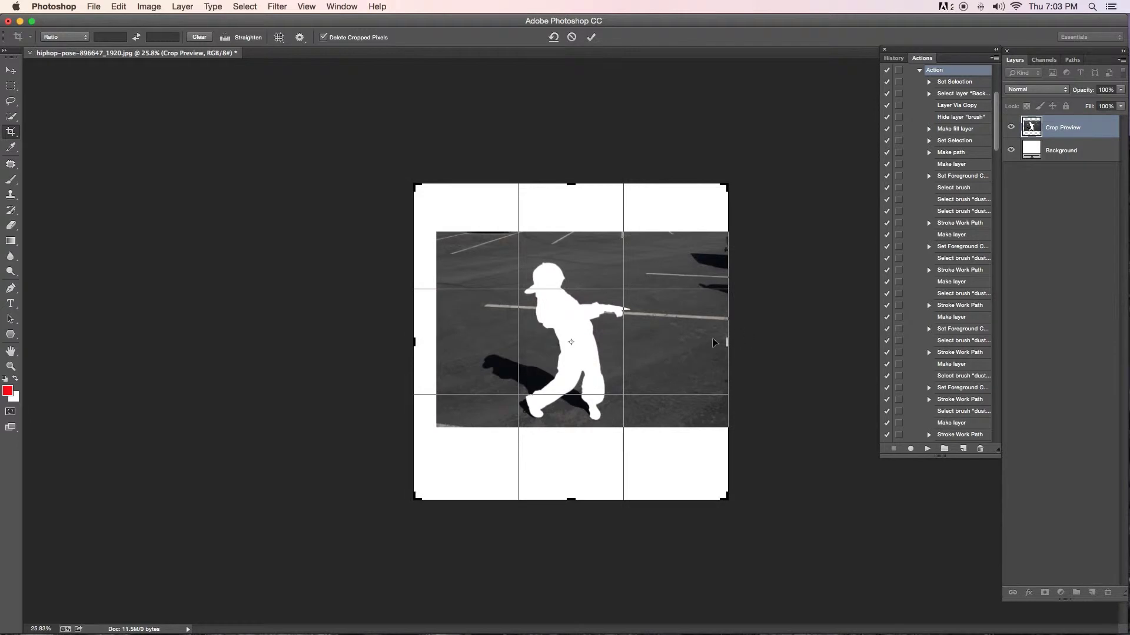
{"action": "left_click_drag", "start_coordinate": [725, 341], "coordinate": [730, 340]}
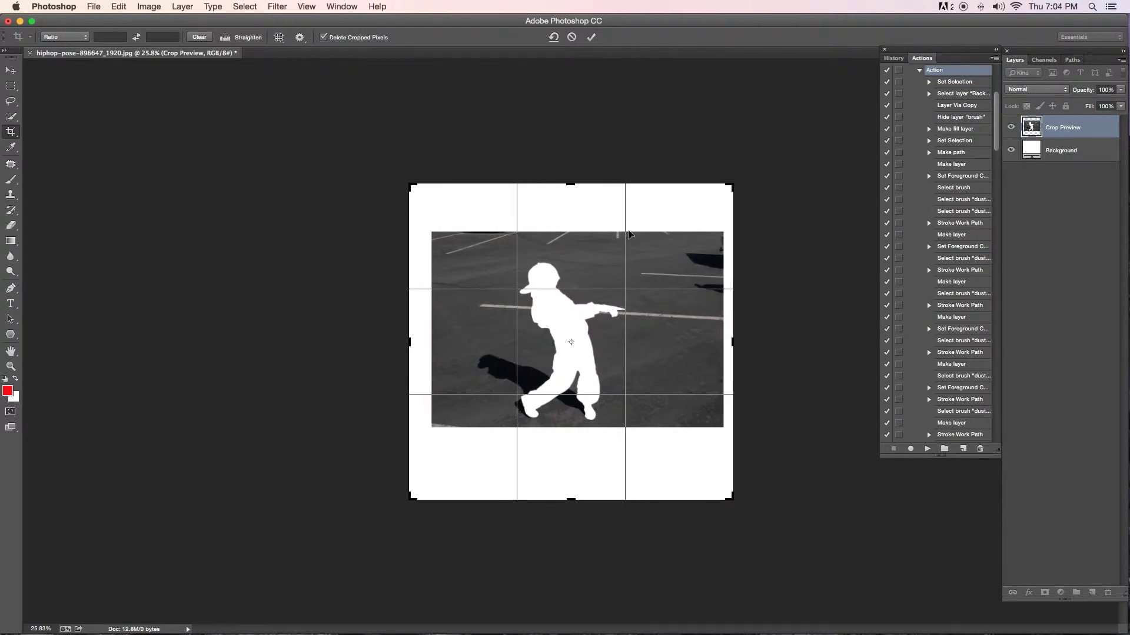
{"action": "key", "text": "Return"}
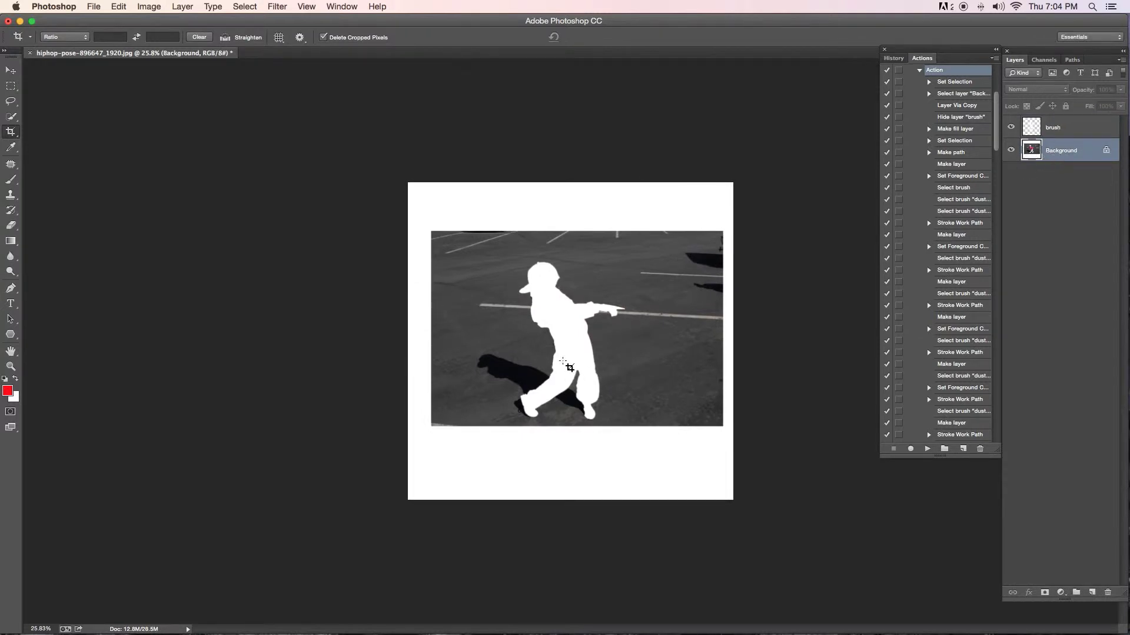
Play the Dust action on the brush layer with the Brush tool active
{"action": "left_click", "coordinate": [1077, 131]}
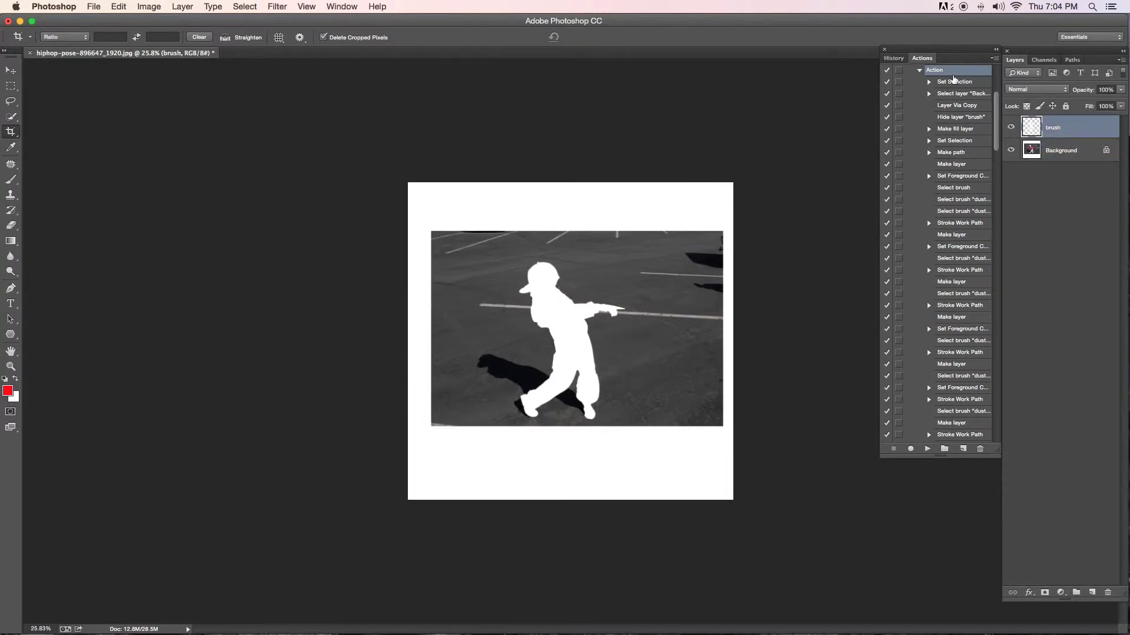
{"action": "left_click", "coordinate": [919, 70]}
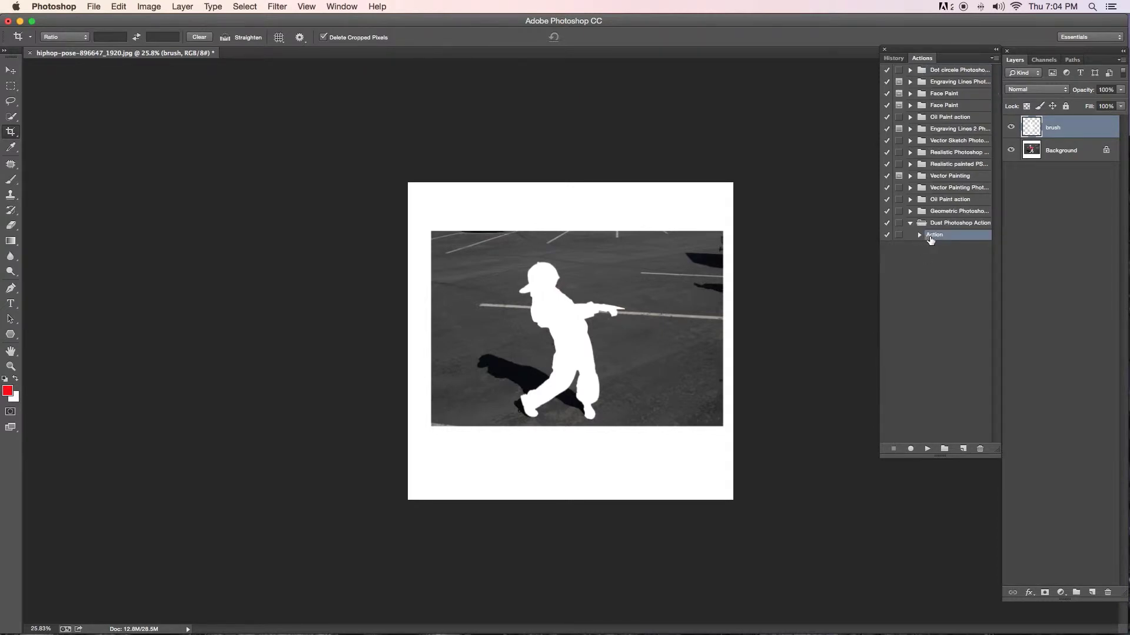
{"action": "key", "text": "b"}
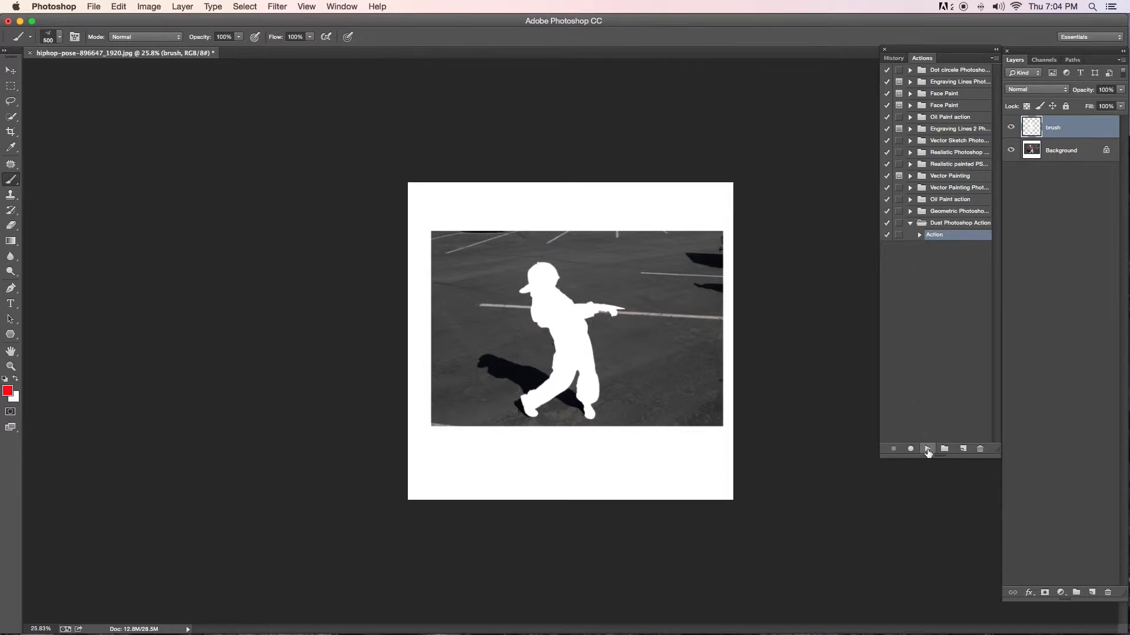
{"action": "left_click", "coordinate": [927, 450]}
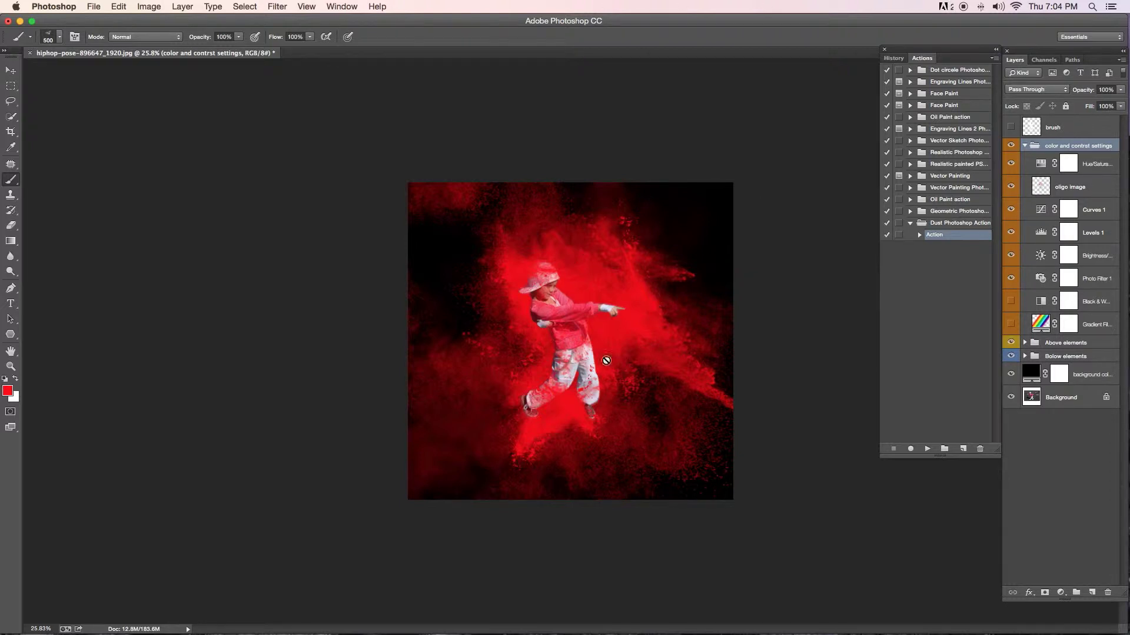
Zoom to 100% and pan over the dust around the child's legs and shoes
{"action": "left_click_drag", "start_coordinate": [560, 346], "coordinate": [627, 357]}
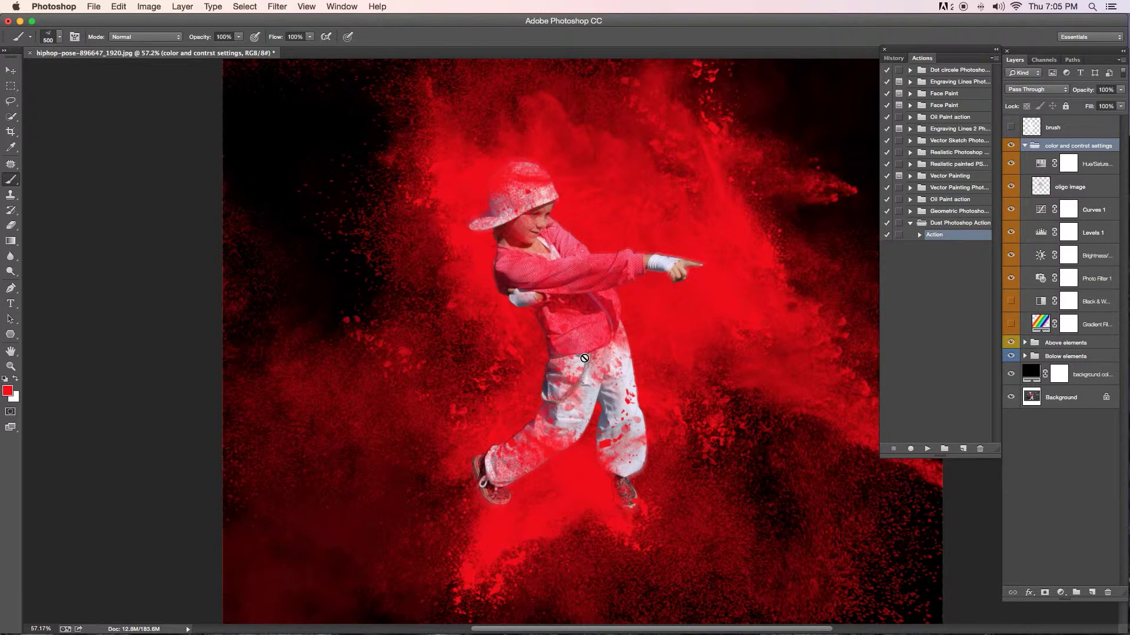
{"action": "right_click", "coordinate": [585, 333]}
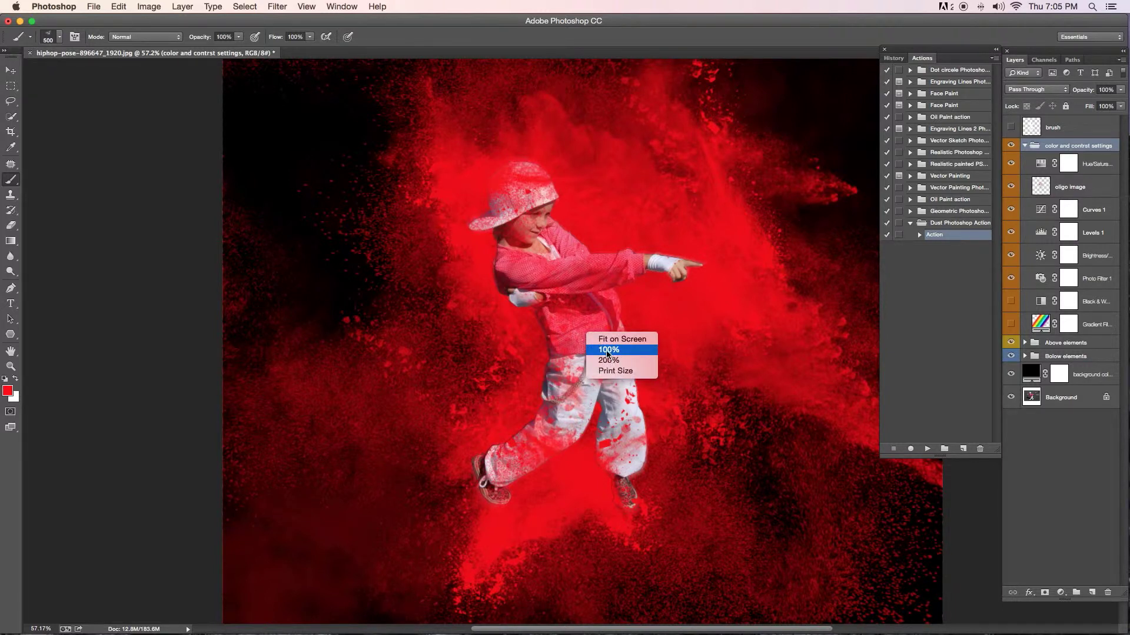
{"action": "left_click", "coordinate": [607, 352]}
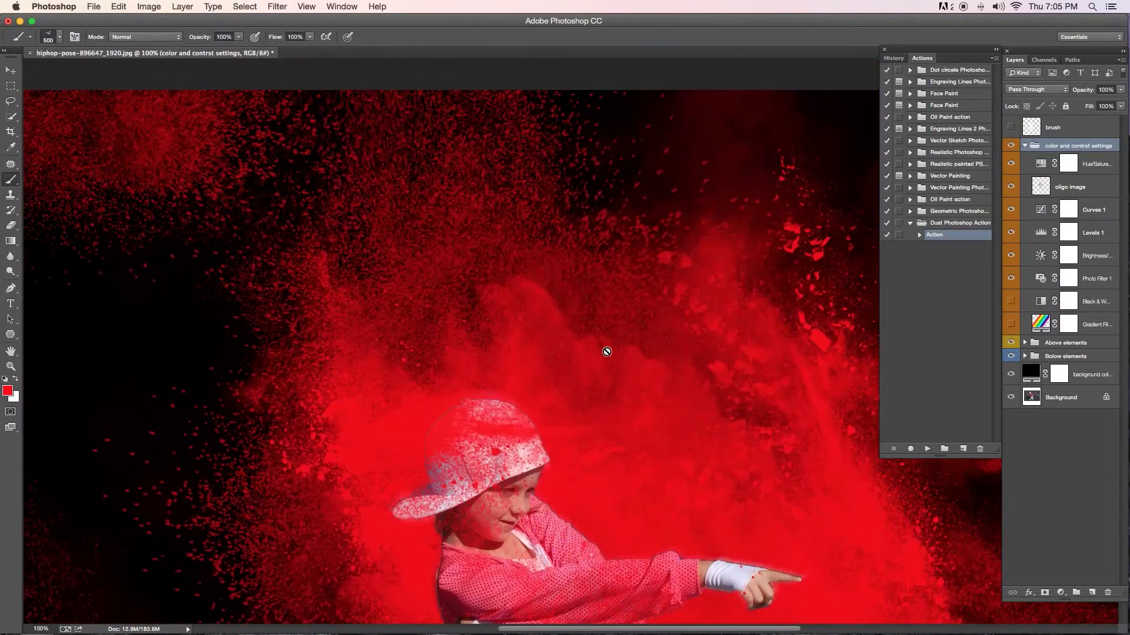
{"action": "scroll", "coordinate": [607, 351], "scroll_direction": "down", "scroll_amount": 5}
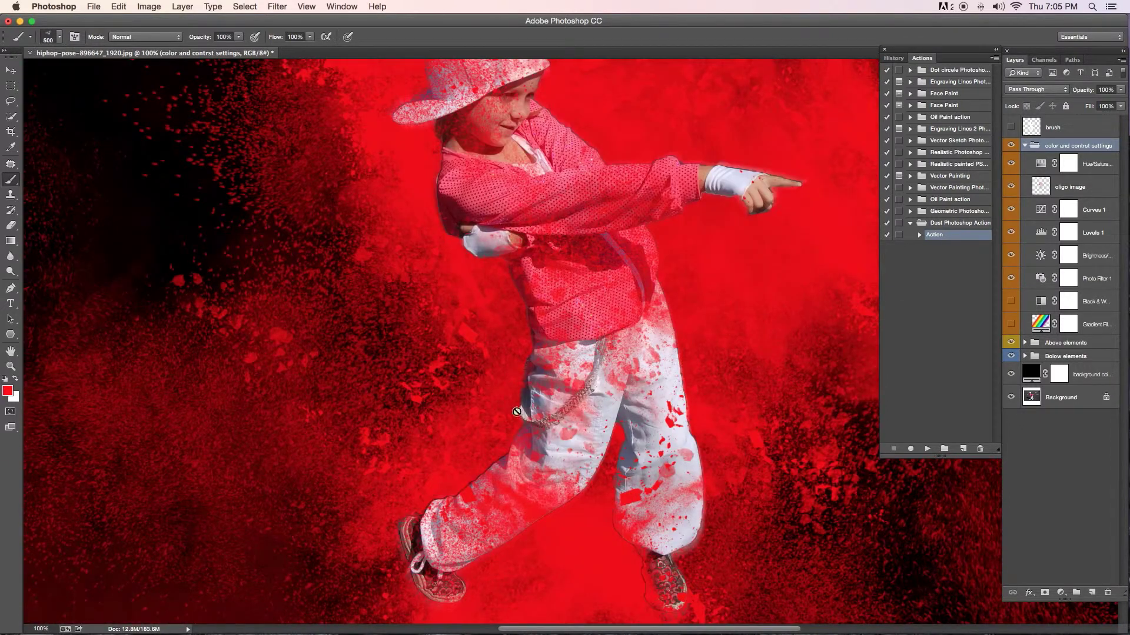
{"action": "left_click_drag", "start_coordinate": [683, 390], "coordinate": [646, 342]}
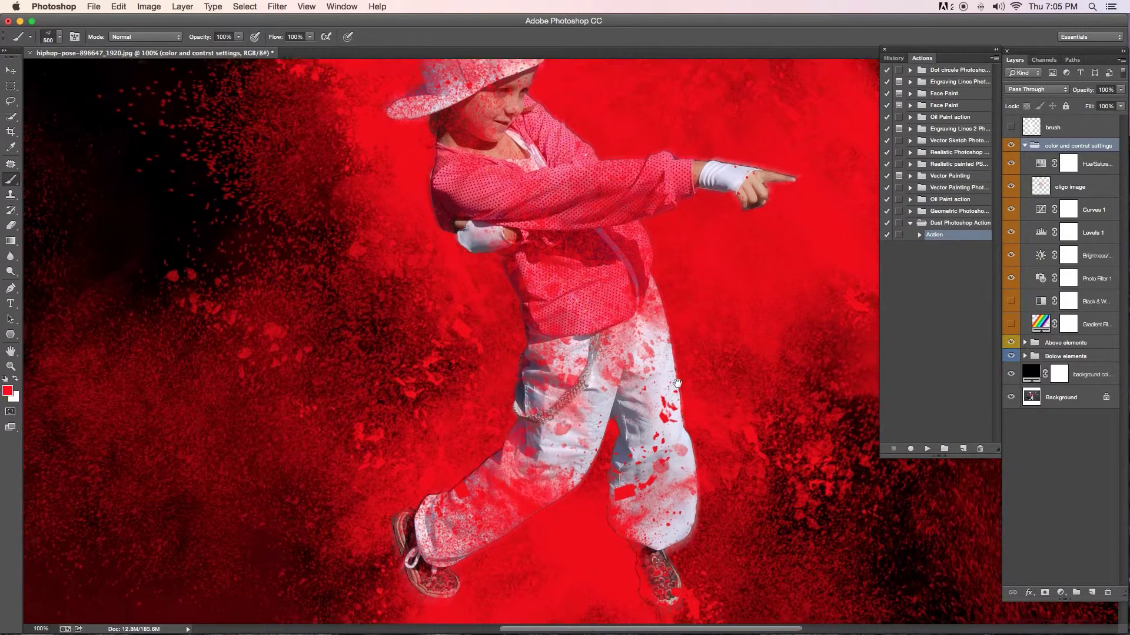
{"action": "scroll", "coordinate": [646, 342], "scroll_direction": "down", "scroll_amount": 3}
{"action": "scroll", "coordinate": [634, 390], "scroll_direction": "down", "scroll_amount": 4}
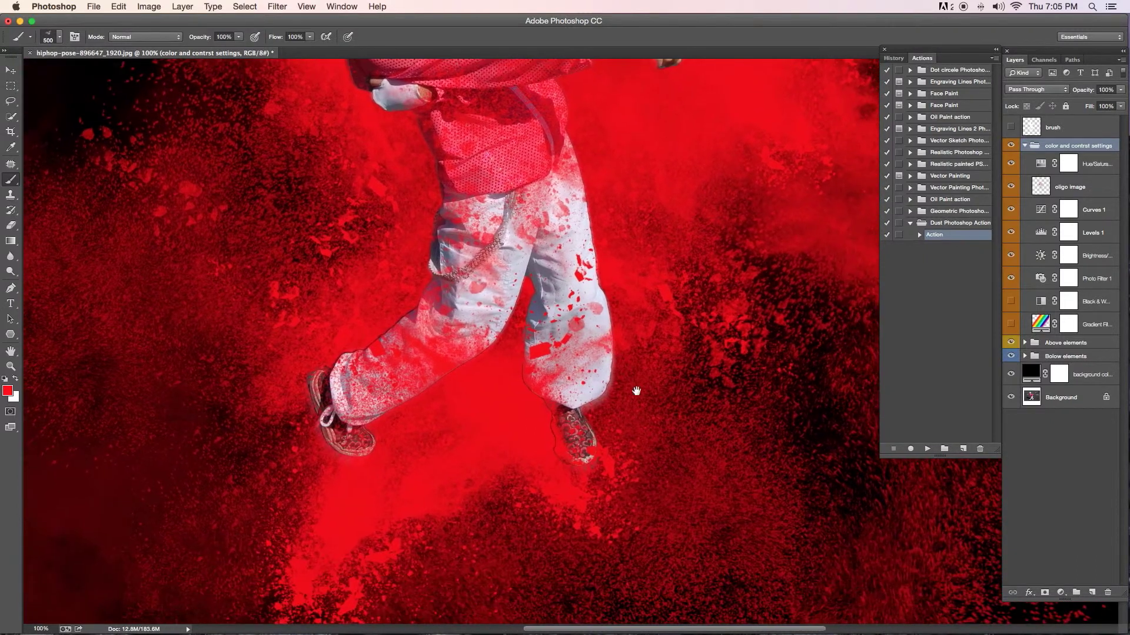
{"action": "left_click_drag", "start_coordinate": [709, 478], "coordinate": [660, 429]}
{"action": "left_click_drag", "start_coordinate": [769, 474], "coordinate": [676, 487]}
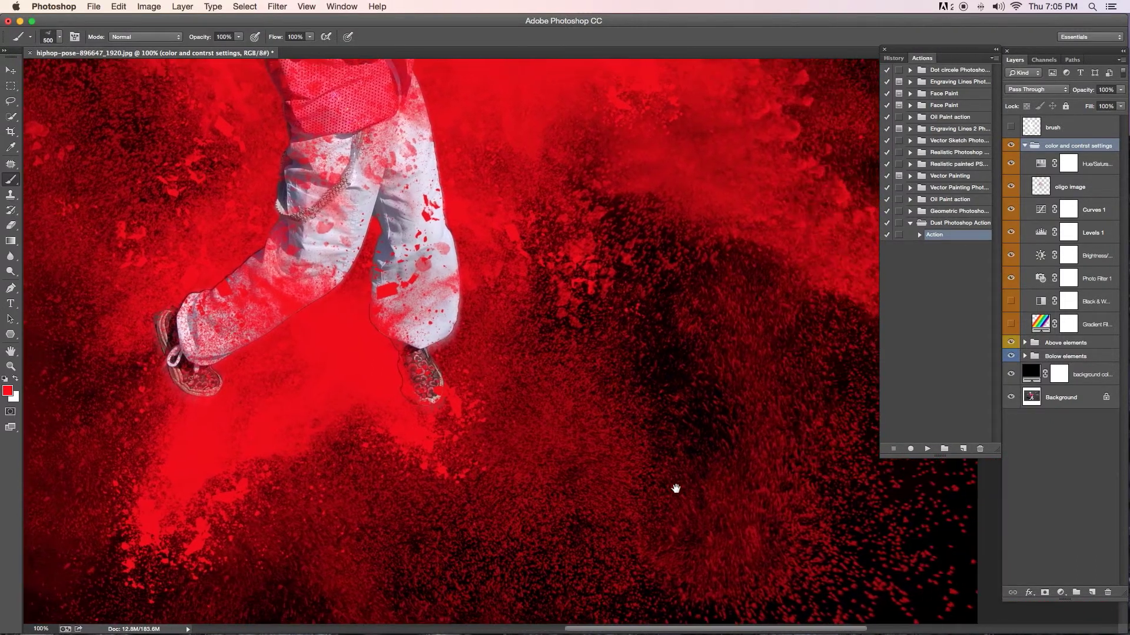
{"action": "scroll", "coordinate": [655, 403], "scroll_direction": "right", "scroll_amount": 2}
{"action": "scroll", "coordinate": [651, 404], "scroll_direction": "right", "scroll_amount": 3}
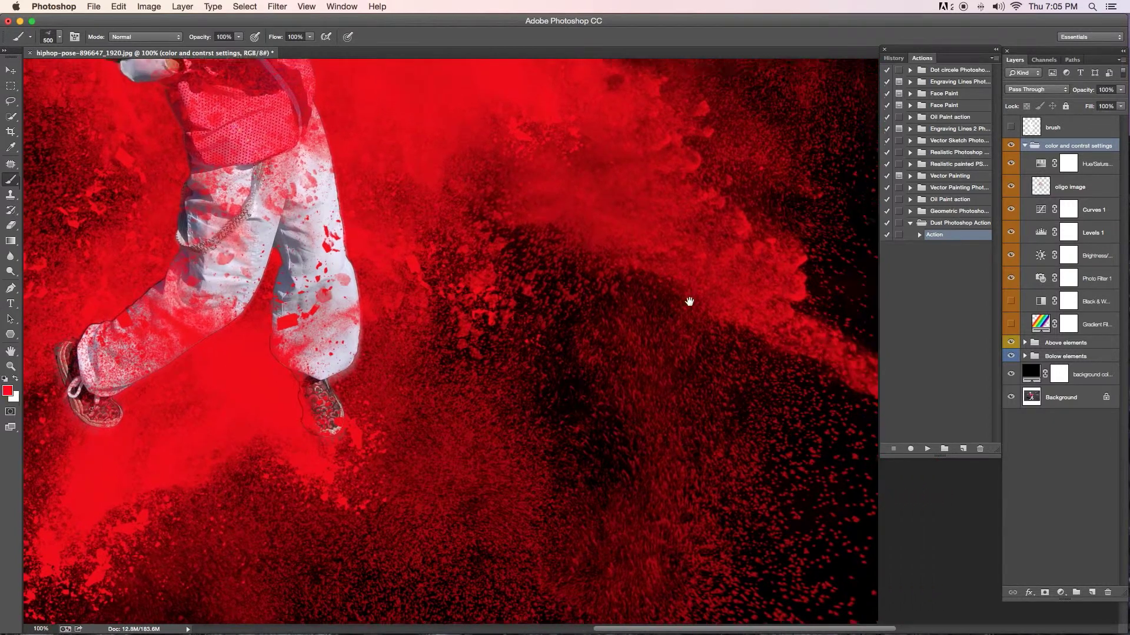
Pan across the torso, face and legs, then zoom out to the whole image
{"action": "left_click_drag", "start_coordinate": [686, 303], "coordinate": [692, 387]}
{"action": "left_click_drag", "start_coordinate": [663, 302], "coordinate": [676, 378]}
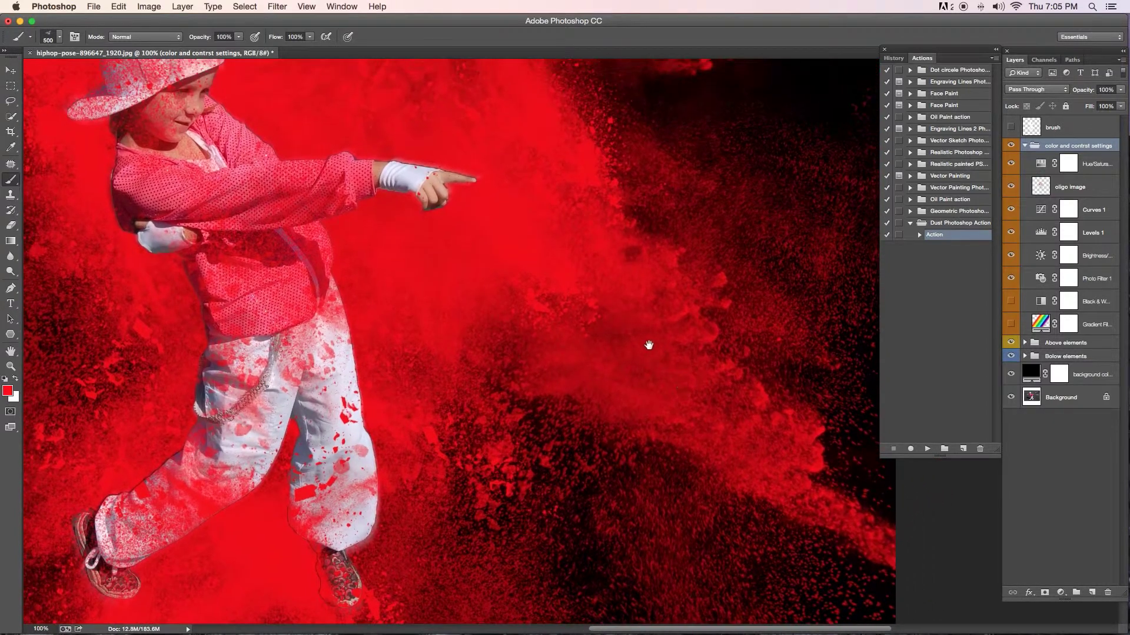
{"action": "left_click_drag", "start_coordinate": [647, 343], "coordinate": [678, 382]}
{"action": "left_click_drag", "start_coordinate": [645, 292], "coordinate": [650, 376]}
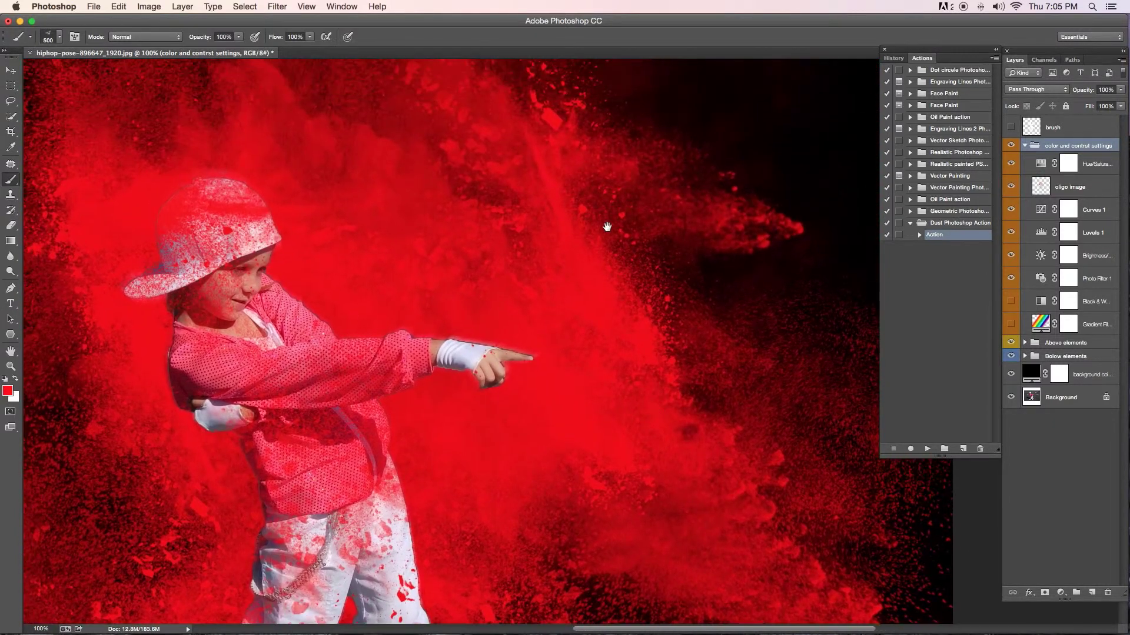
{"action": "mouse_move", "coordinate": [605, 227]}
{"action": "left_mouse_down"}
{"action": "mouse_move", "coordinate": [689, 383]}
{"action": "mouse_move", "coordinate": [675, 373]}
{"action": "left_mouse_up"}
{"action": "mouse_move", "coordinate": [588, 283]}
{"action": "left_mouse_down"}
{"action": "mouse_move", "coordinate": [653, 293]}
{"action": "mouse_move", "coordinate": [679, 253]}
{"action": "left_mouse_up"}
{"action": "left_click_drag", "start_coordinate": [577, 368], "coordinate": [653, 161]}
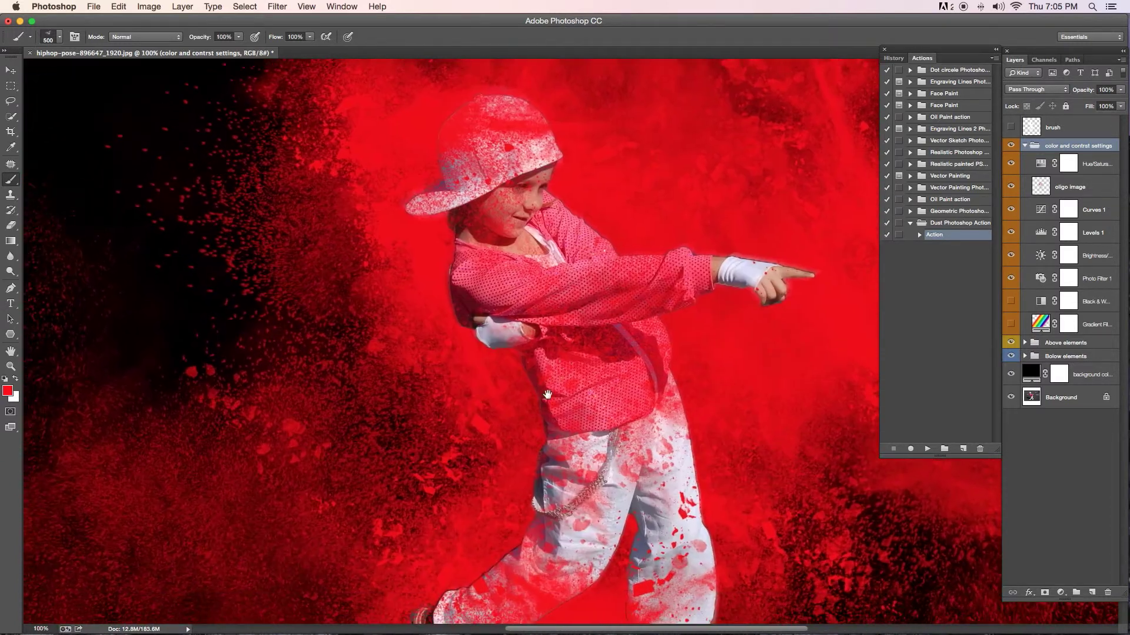
{"action": "left_click_drag", "start_coordinate": [545, 396], "coordinate": [581, 365]}
{"action": "left_click_drag", "start_coordinate": [522, 444], "coordinate": [584, 378]}
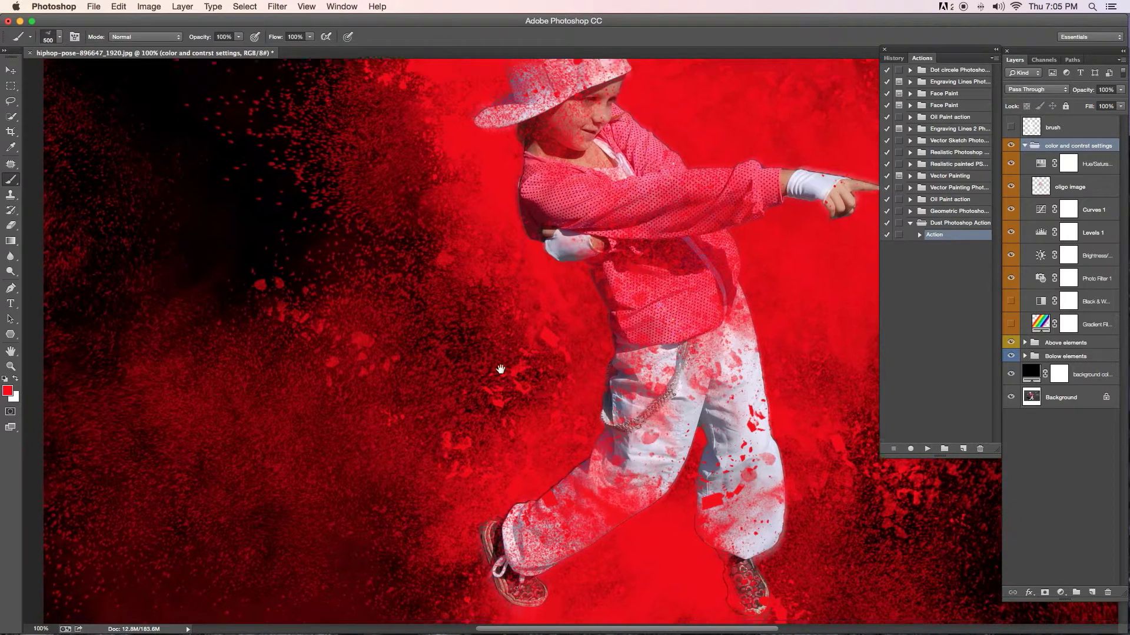
{"action": "left_click_drag", "start_coordinate": [500, 368], "coordinate": [736, 98]}
{"action": "left_click_drag", "start_coordinate": [519, 437], "coordinate": [478, 358]}
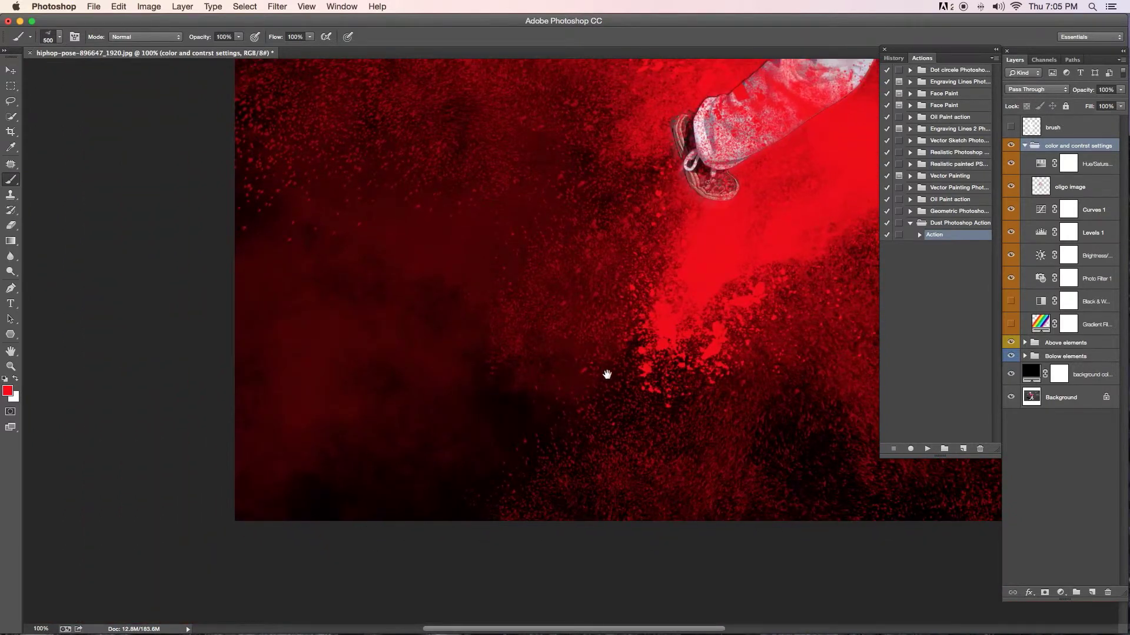
{"action": "left_click_drag", "start_coordinate": [569, 296], "coordinate": [500, 479]}
{"action": "left_click_drag", "start_coordinate": [612, 143], "coordinate": [512, 378]}
{"action": "left_click_drag", "start_coordinate": [492, 251], "coordinate": [479, 479]}
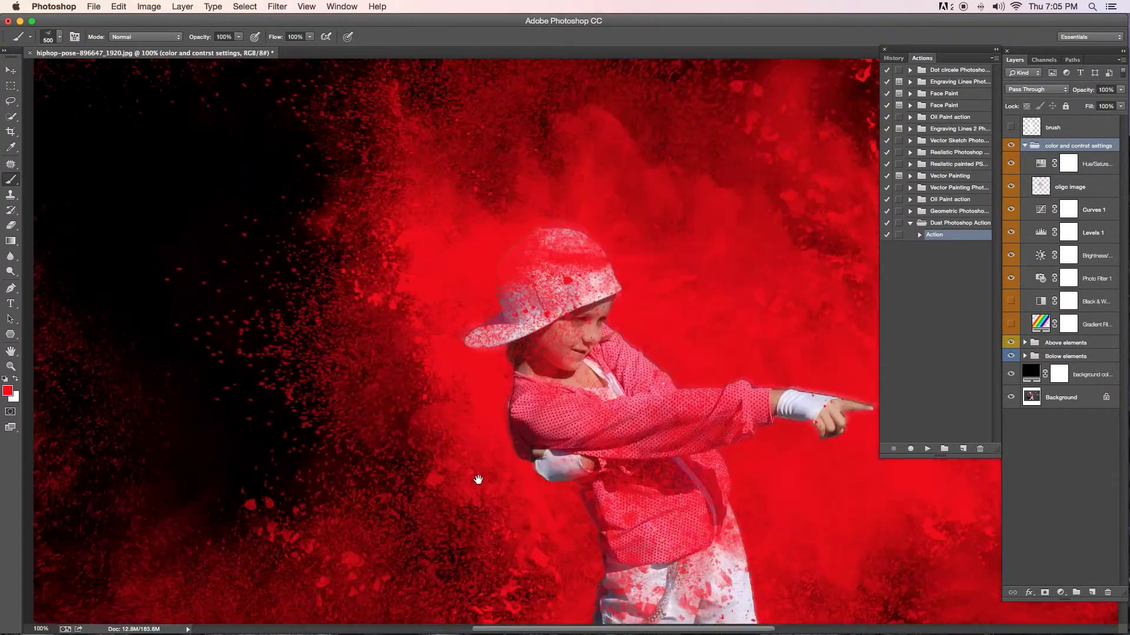
{"action": "mouse_move", "coordinate": [594, 297]}
{"action": "left_mouse_down"}
{"action": "mouse_move", "coordinate": [568, 403]}
{"action": "mouse_move", "coordinate": [528, 474]}
{"action": "left_mouse_up"}
{"action": "left_click_drag", "start_coordinate": [630, 462], "coordinate": [507, 315]}
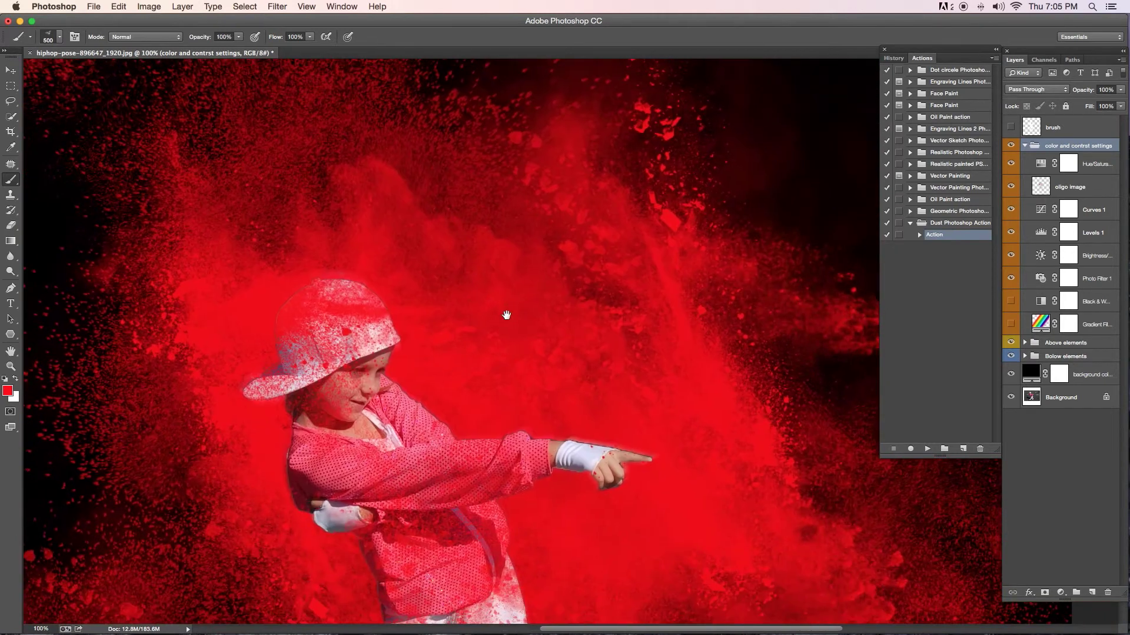
{"action": "left_click_drag", "start_coordinate": [537, 441], "coordinate": [585, 310]}
{"action": "left_click_drag", "start_coordinate": [574, 431], "coordinate": [601, 362]}
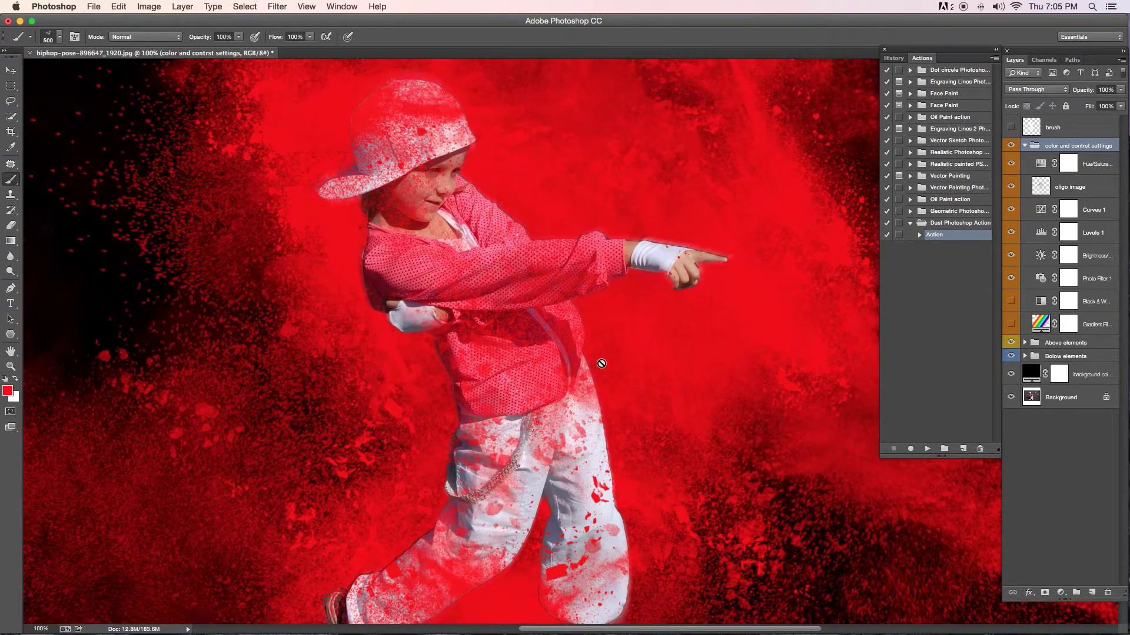
{"action": "left_click", "coordinate": [549, 358], "text": "alt"}
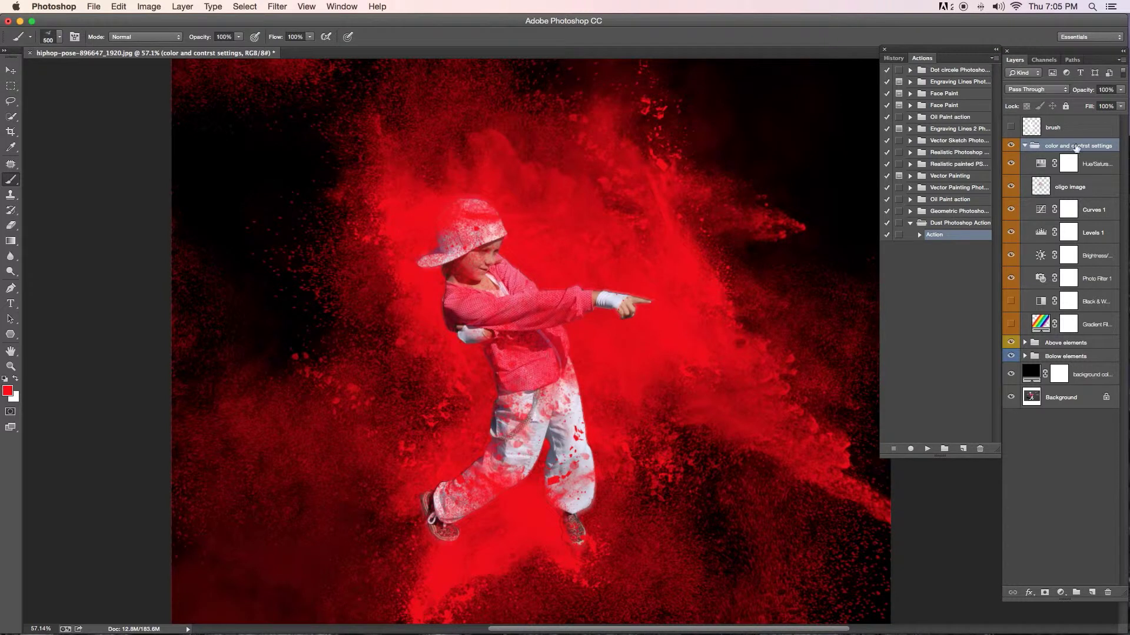
Shift the Hue/Saturation adjustment's Hue in the color and contrast group to +43
{"action": "left_click", "coordinate": [1024, 146]}
{"action": "double_click", "coordinate": [1041, 166]}
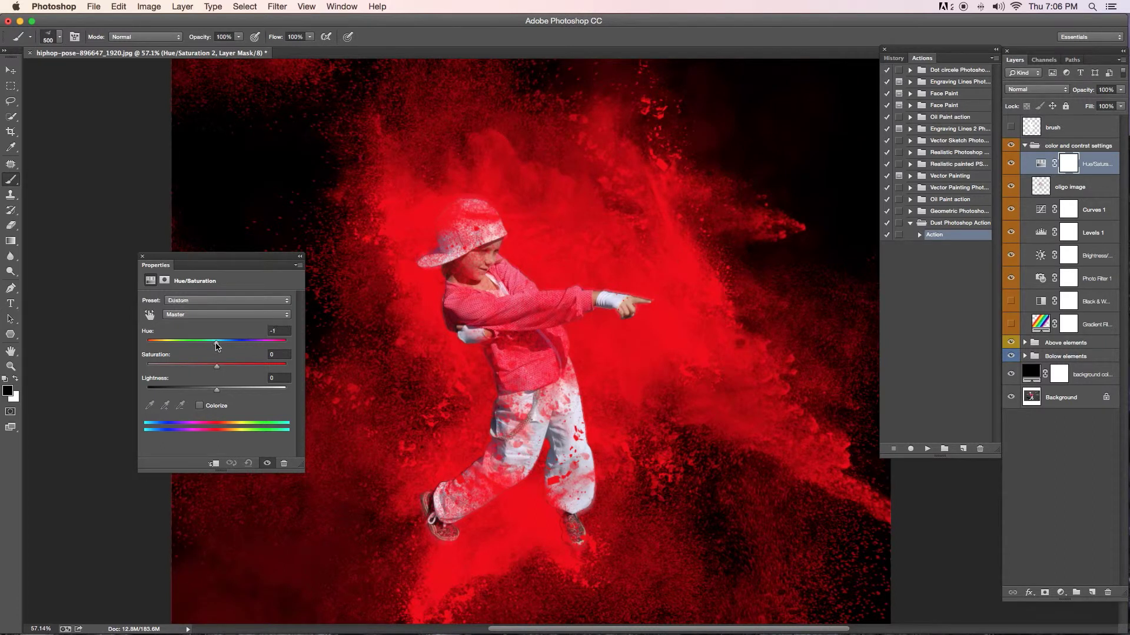
{"action": "mouse_move", "coordinate": [216, 346]}
{"action": "left_mouse_down"}
{"action": "mouse_move", "coordinate": [160, 348]}
{"action": "mouse_move", "coordinate": [285, 353]}
{"action": "left_mouse_up"}
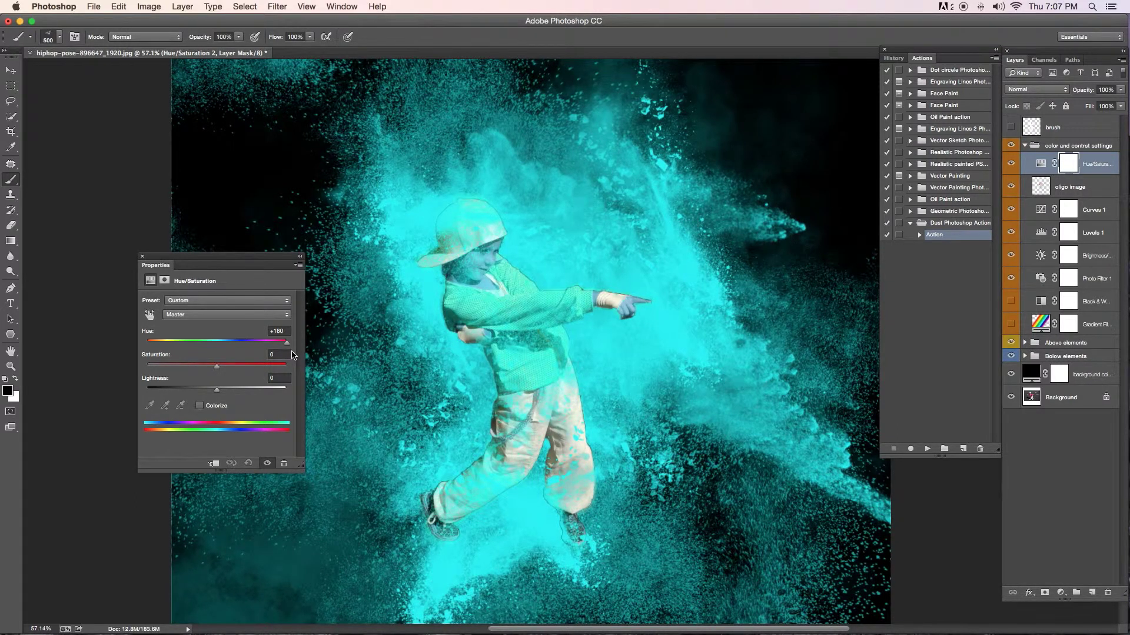
{"action": "left_click_drag", "start_coordinate": [292, 355], "coordinate": [247, 355]}
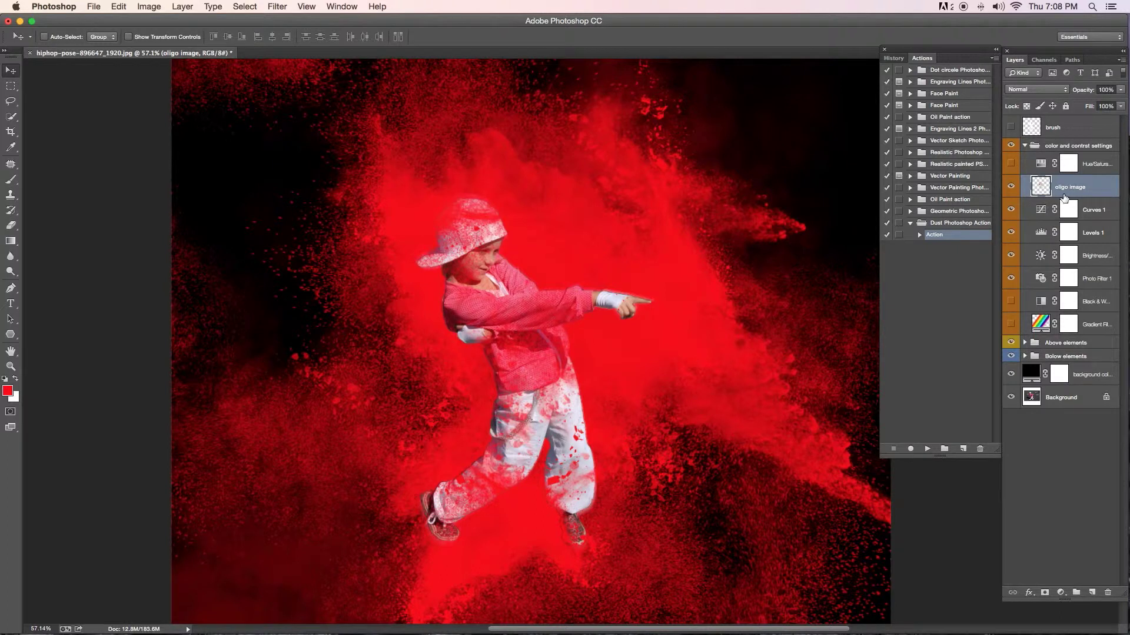
Toggle the Hue/Saturation layer on to compare teal dust, then hide it again
{"action": "left_click", "coordinate": [1010, 164]}
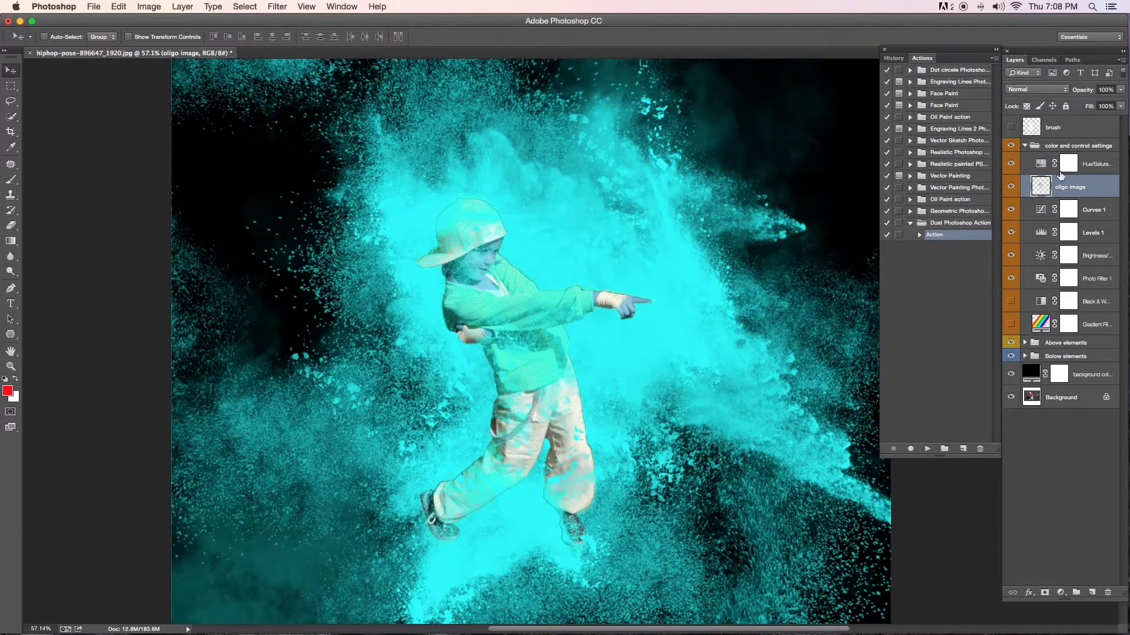
{"action": "left_click", "coordinate": [1069, 162]}
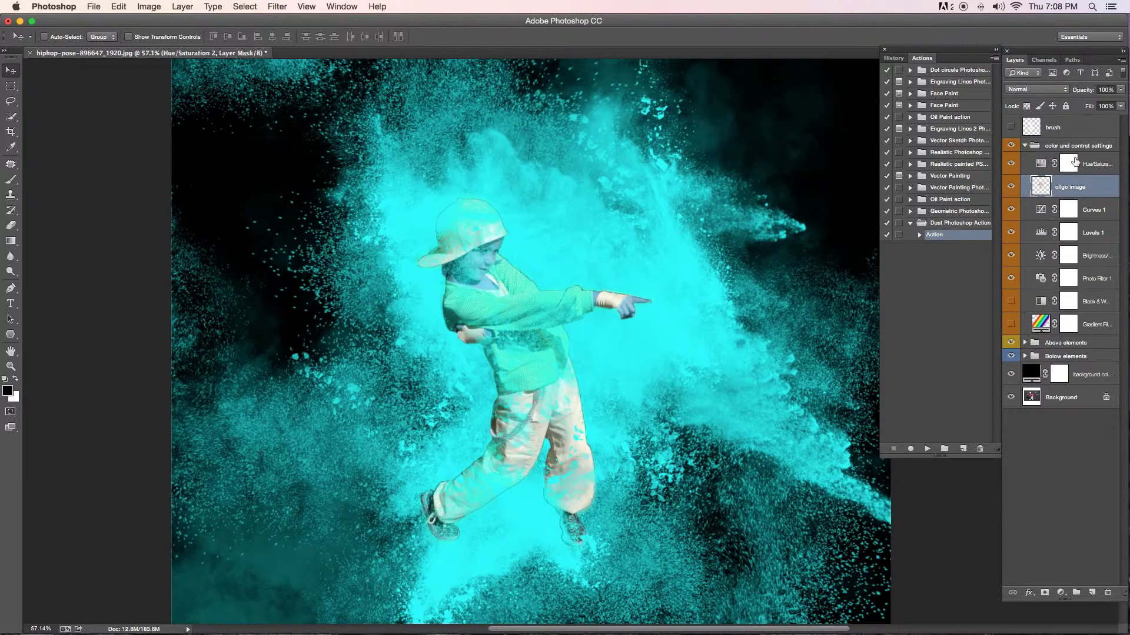
{"action": "left_click", "coordinate": [1010, 164]}
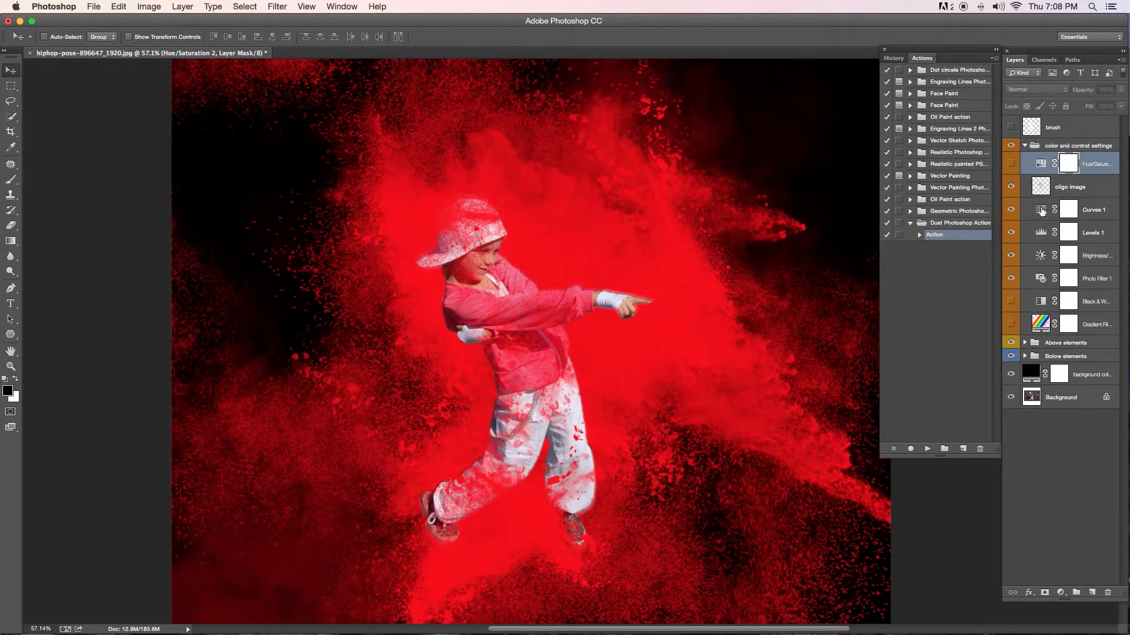
Raise the Curves 1 RGB curve with two lifted points through the midtones
{"action": "left_click", "coordinate": [1093, 207]}
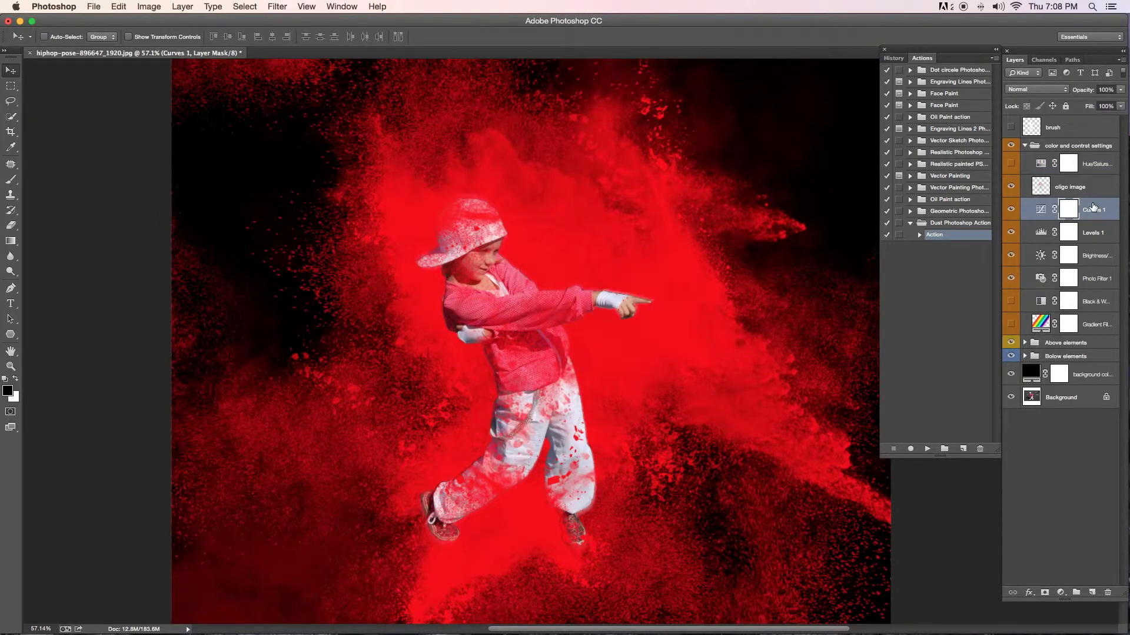
{"action": "double_click", "coordinate": [1042, 210]}
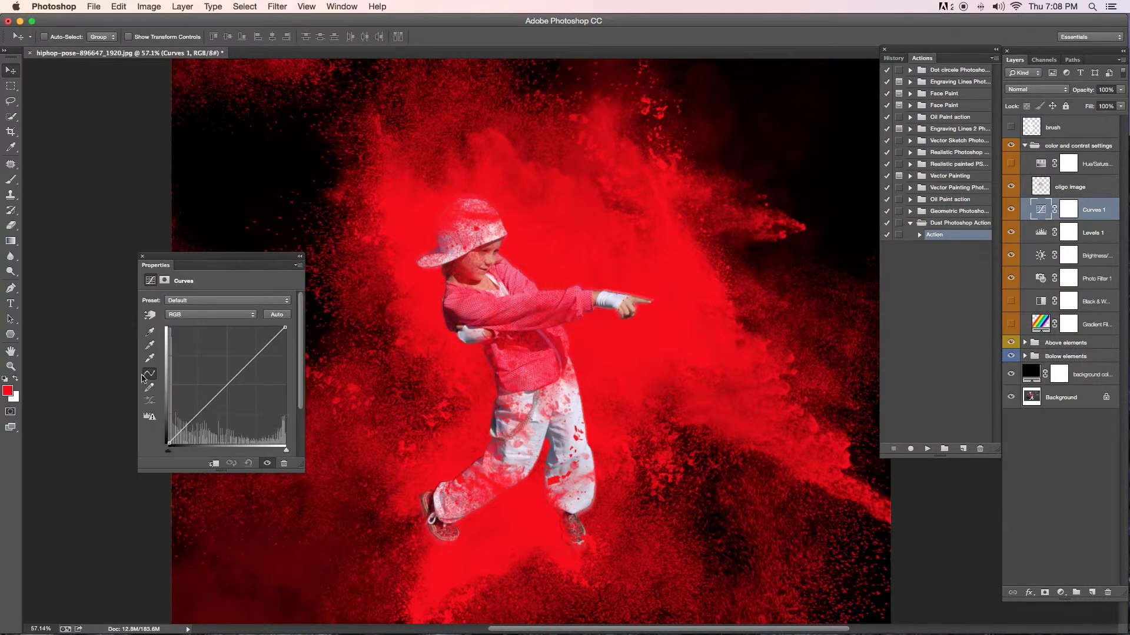
{"action": "left_click_drag", "start_coordinate": [208, 404], "coordinate": [202, 395]}
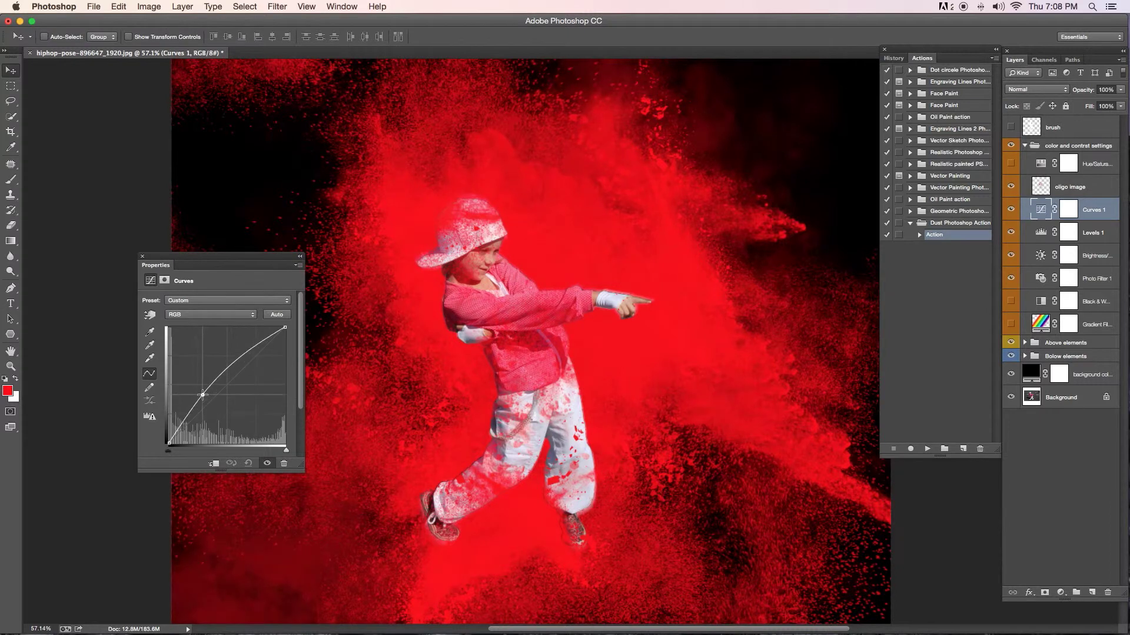
{"action": "left_click_drag", "start_coordinate": [237, 360], "coordinate": [234, 352]}
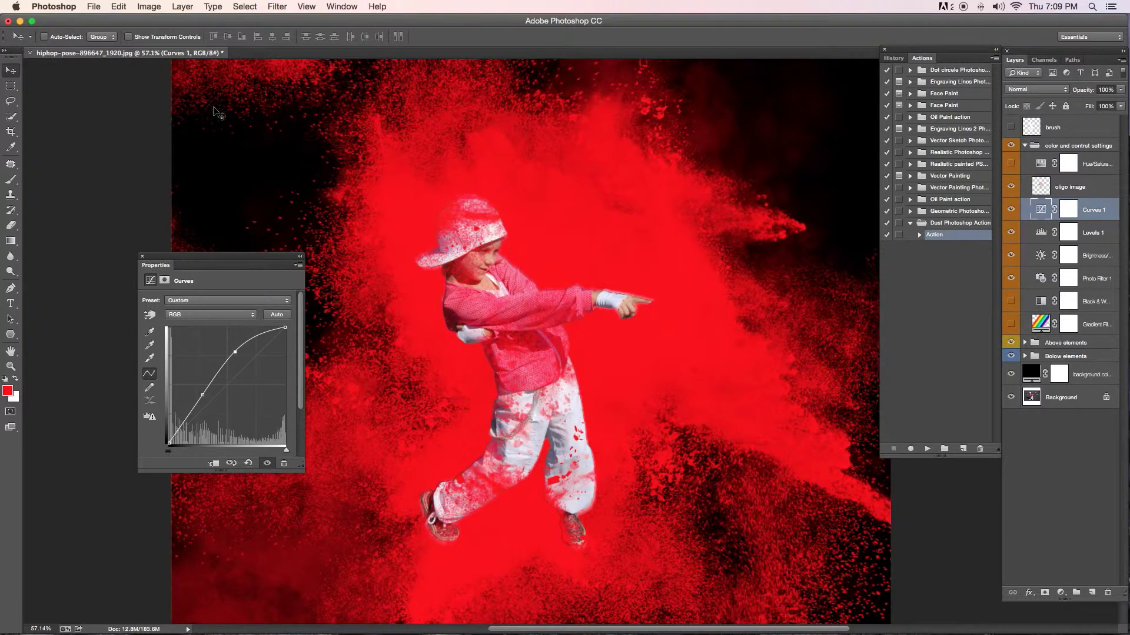
{"action": "left_click", "coordinate": [141, 257]}
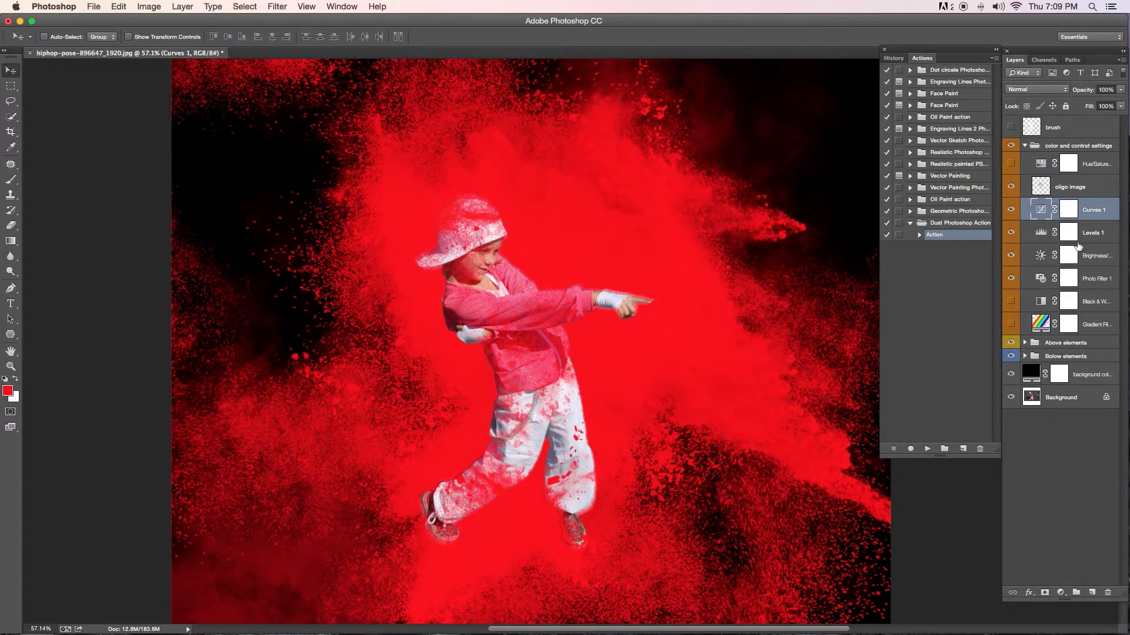
Narrow the Levels 1 output range, lowering white output to 253 and raising the black output
{"action": "left_click", "coordinate": [1042, 234]}
{"action": "double_click", "coordinate": [1043, 234]}
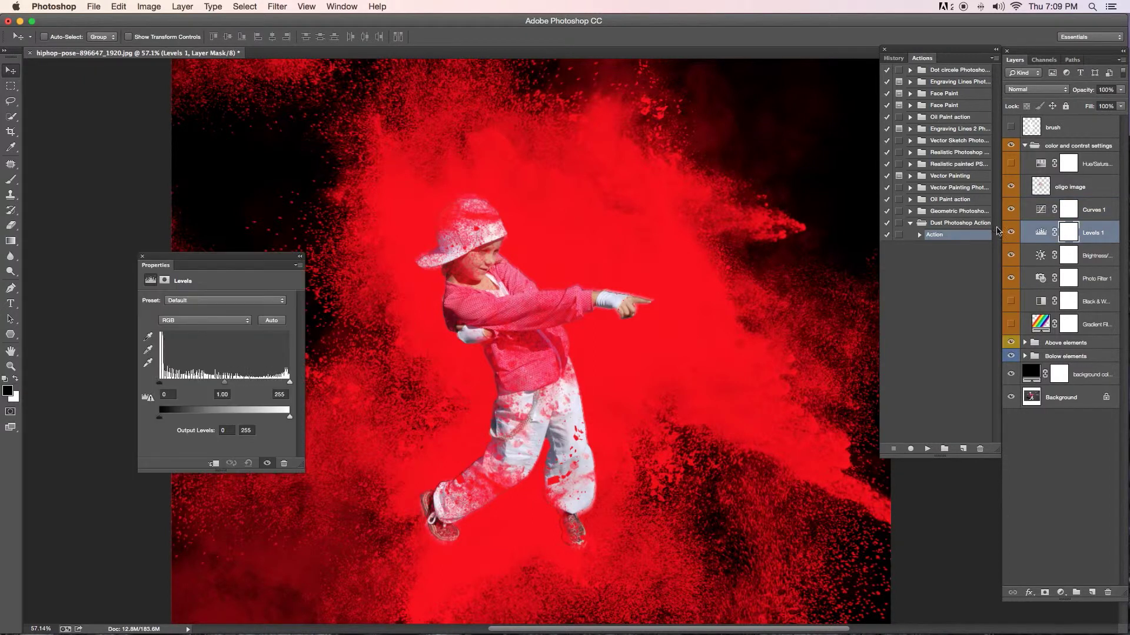
{"action": "left_click_drag", "start_coordinate": [289, 417], "coordinate": [283, 418]}
{"action": "left_click_drag", "start_coordinate": [160, 419], "coordinate": [163, 420]}
{"action": "left_click", "coordinate": [141, 256]}
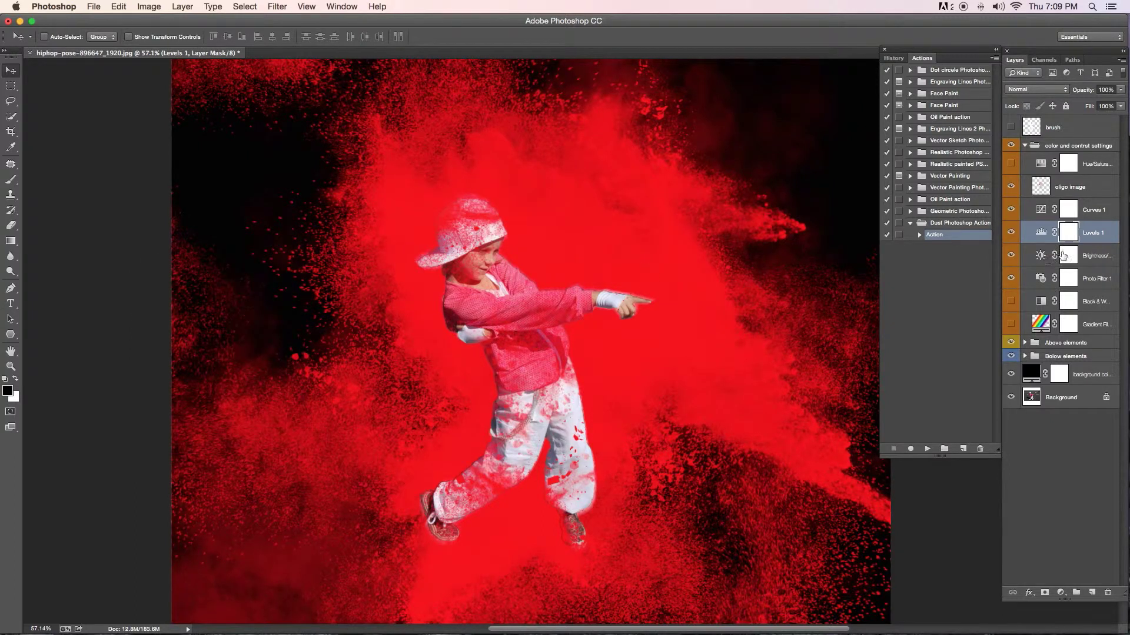
Raise the Brightness/Contrast 1 brightness to 45
{"action": "left_click", "coordinate": [1088, 253]}
{"action": "double_click", "coordinate": [1040, 256]}
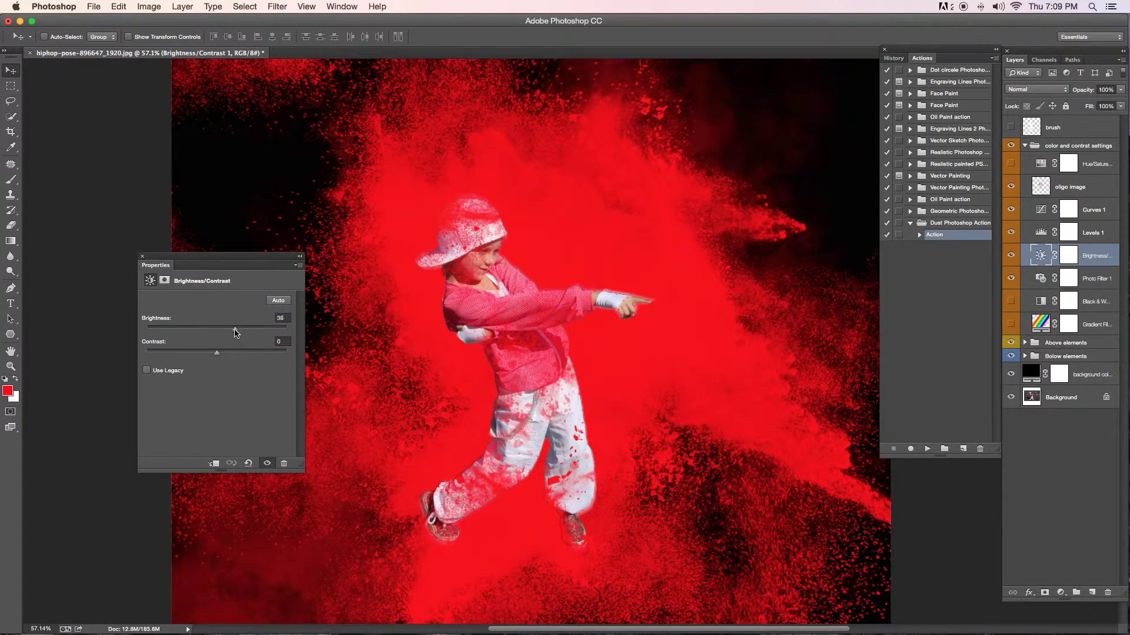
{"action": "left_click_drag", "start_coordinate": [234, 333], "coordinate": [237, 333]}
{"action": "left_click", "coordinate": [141, 256]}
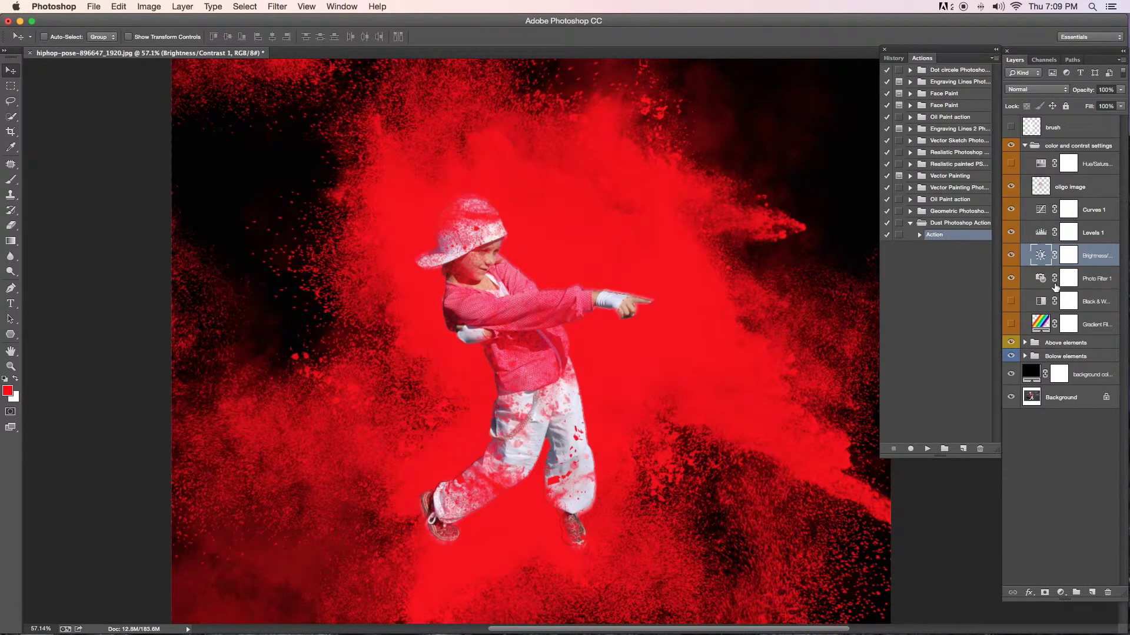
Turn on the rainbow Gradient Fill 1 overlay over the dust
{"action": "left_click", "coordinate": [1091, 321]}
{"action": "double_click", "coordinate": [1040, 323]}
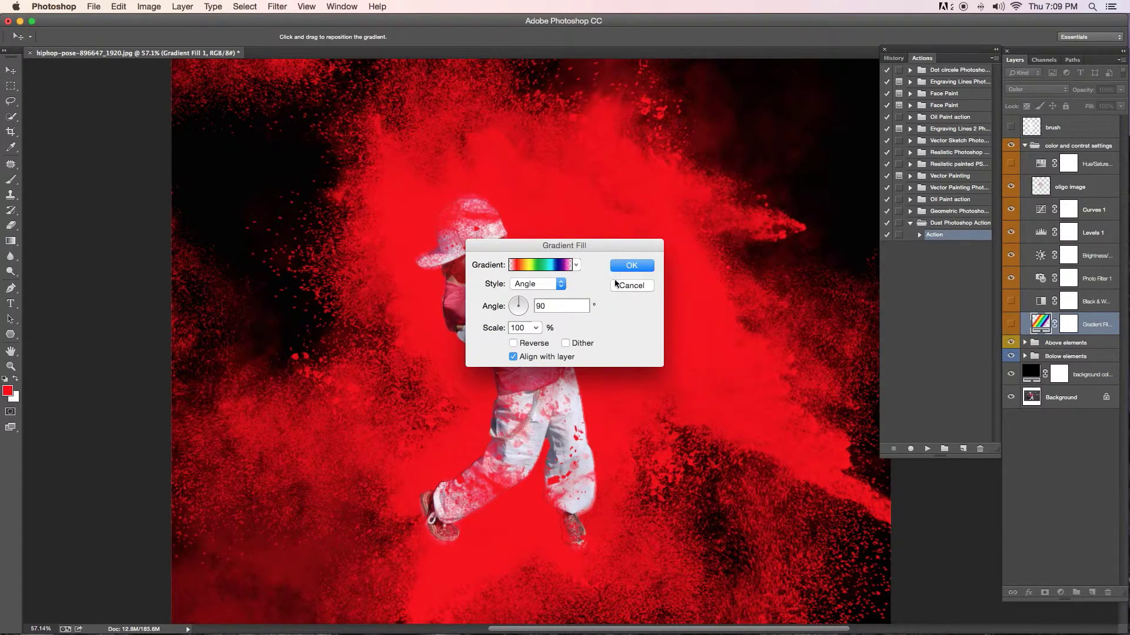
{"action": "left_click", "coordinate": [615, 283]}
{"action": "left_click", "coordinate": [1010, 325]}
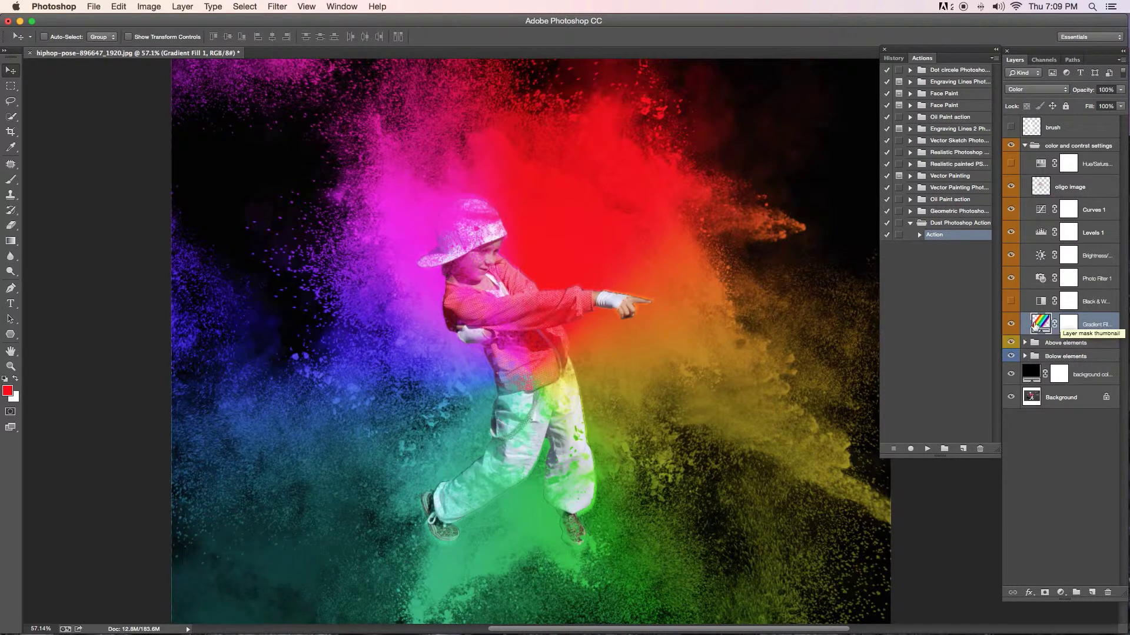
Rotate the Gradient Fill angle to -128.16° and confirm it
{"action": "double_click", "coordinate": [1040, 324]}
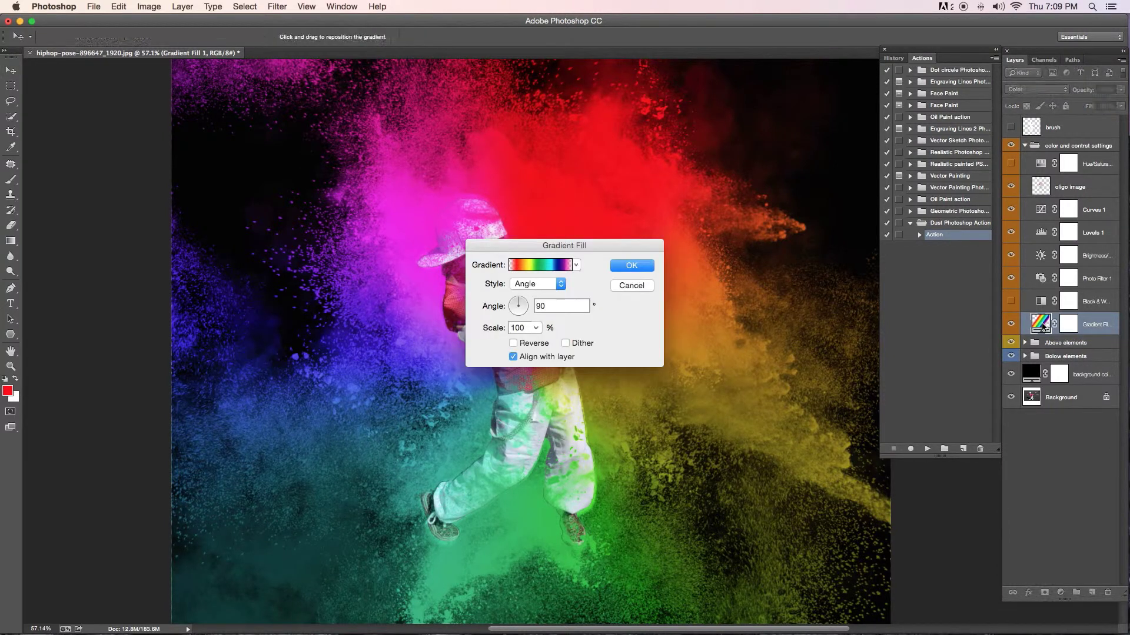
{"action": "left_click_drag", "start_coordinate": [604, 249], "coordinate": [983, 255]}
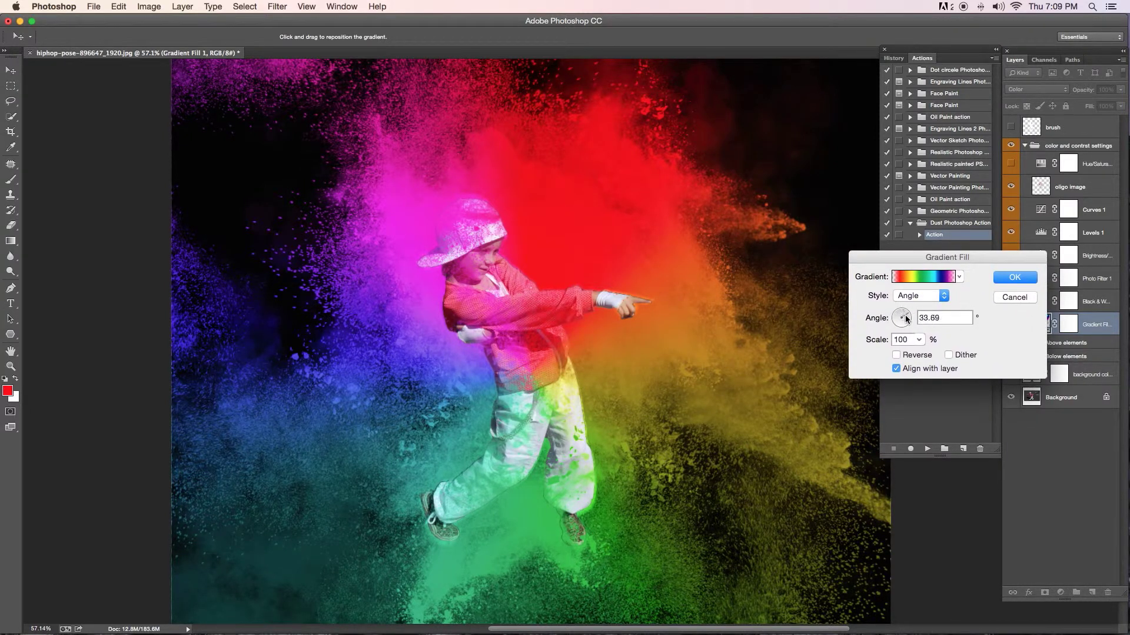
{"action": "left_click_drag", "start_coordinate": [904, 316], "coordinate": [907, 318]}
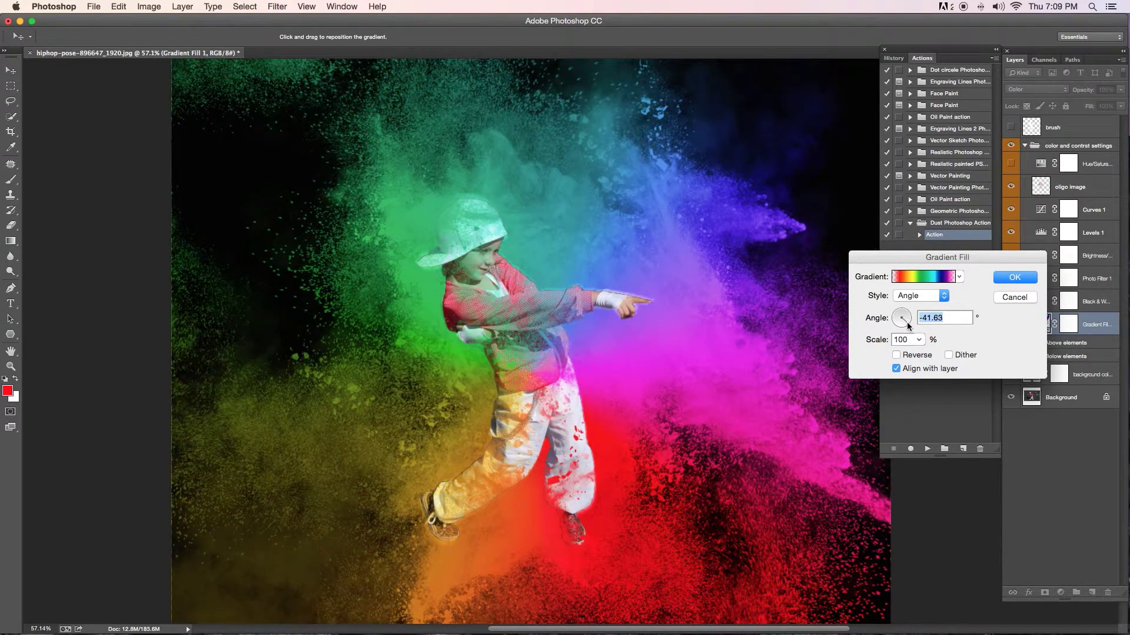
{"action": "left_click_drag", "start_coordinate": [906, 323], "coordinate": [899, 326]}
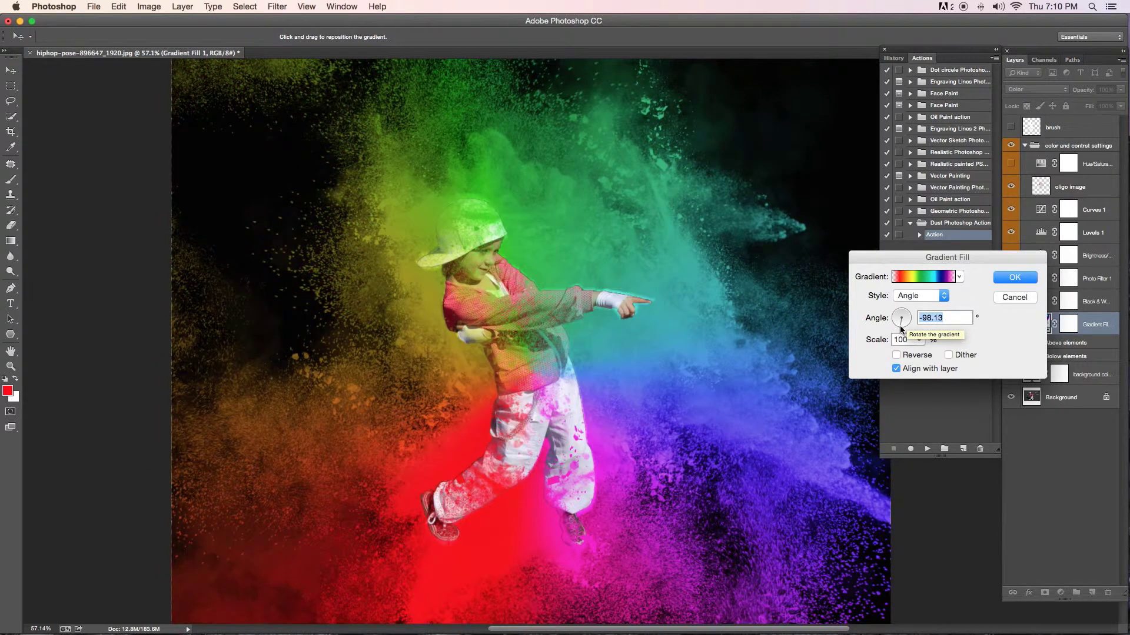
{"action": "left_click_drag", "start_coordinate": [899, 326], "coordinate": [896, 329]}
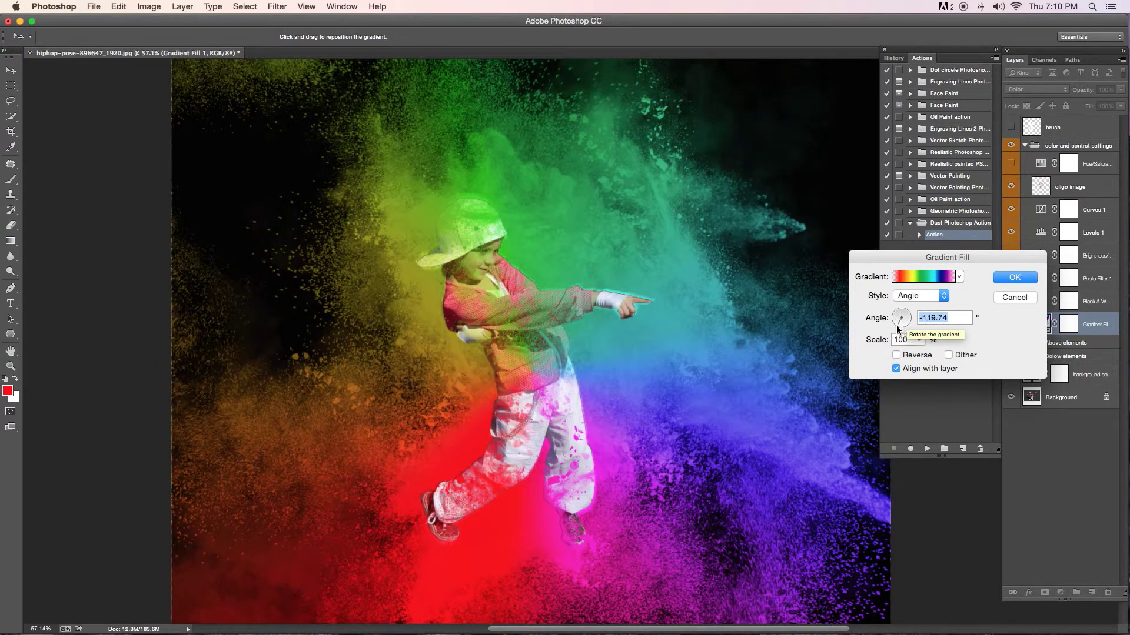
{"action": "left_click", "coordinate": [1011, 279]}
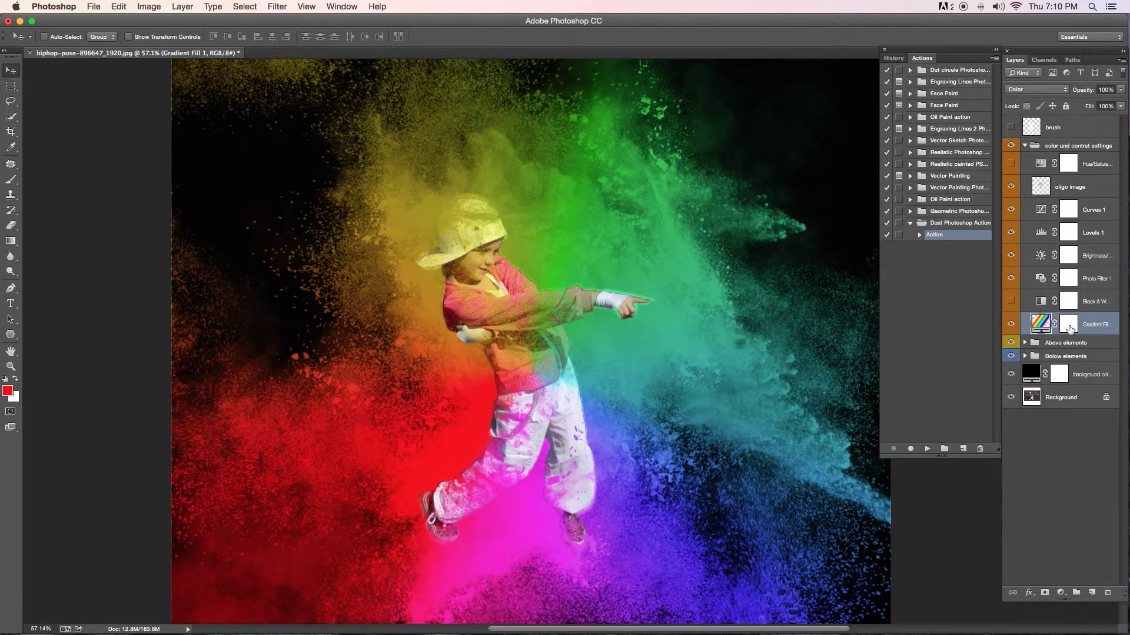
Hide the rainbow gradient and preview Hue/Saturation 2 and Black & White 1 on the dust
{"action": "left_click", "coordinate": [1011, 325]}
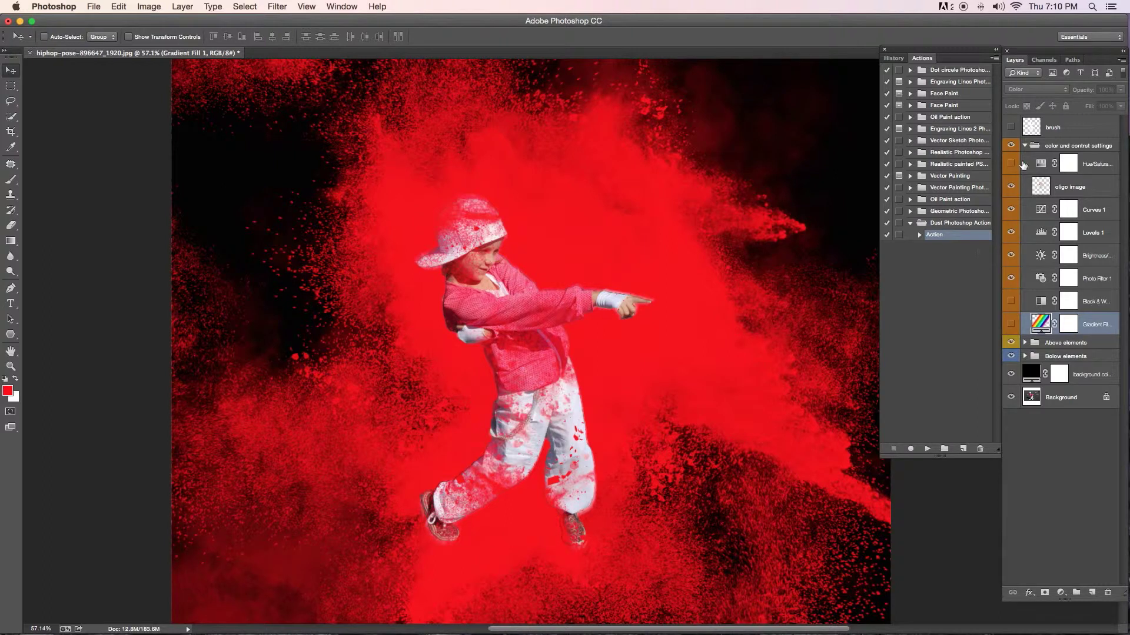
{"action": "left_click", "coordinate": [1011, 164]}
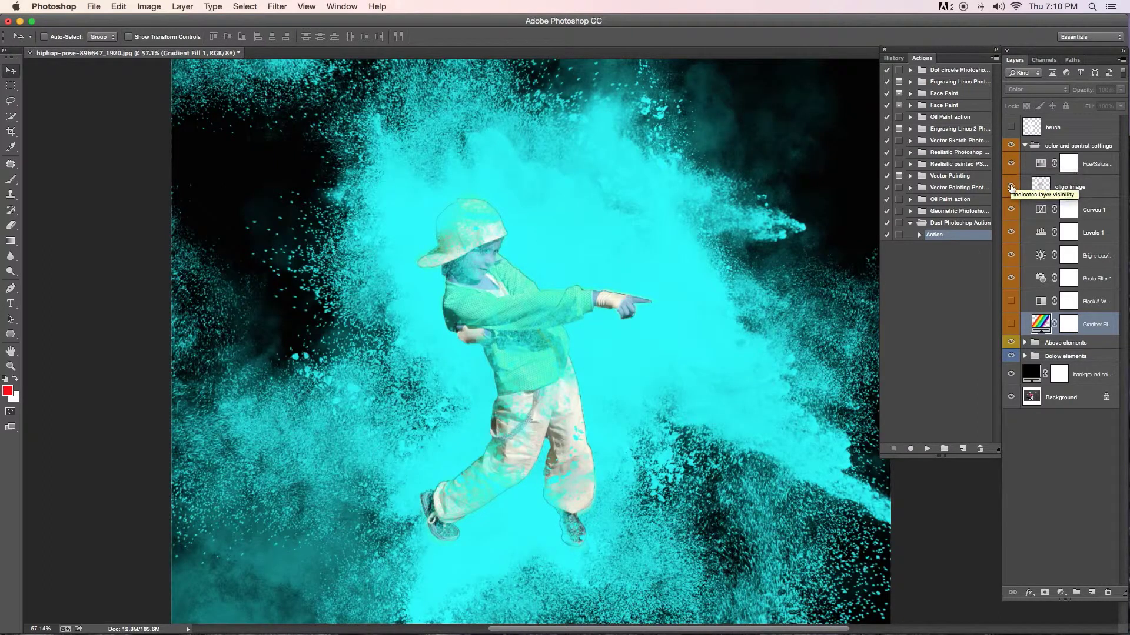
{"action": "left_click", "coordinate": [1011, 187]}
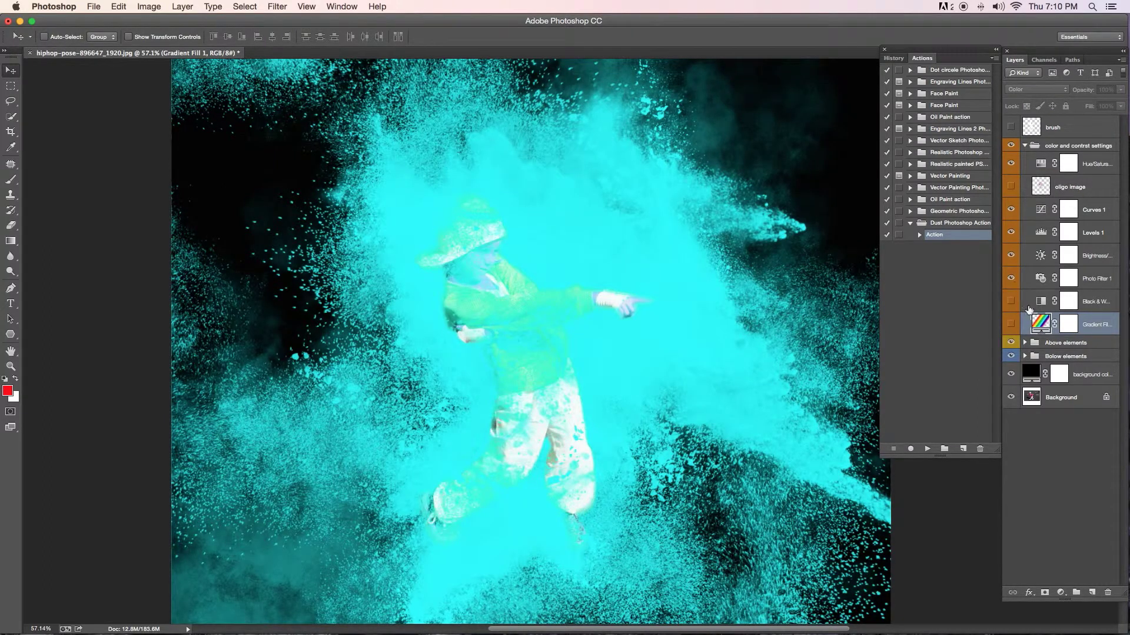
{"action": "left_click", "coordinate": [1011, 301]}
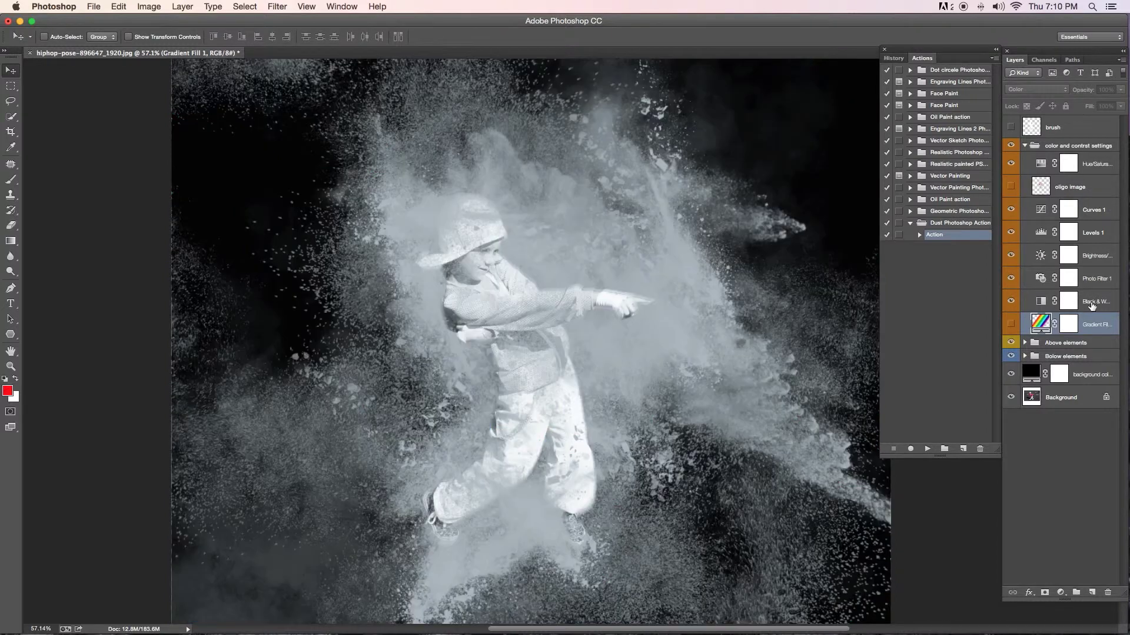
{"action": "left_click", "coordinate": [1087, 303]}
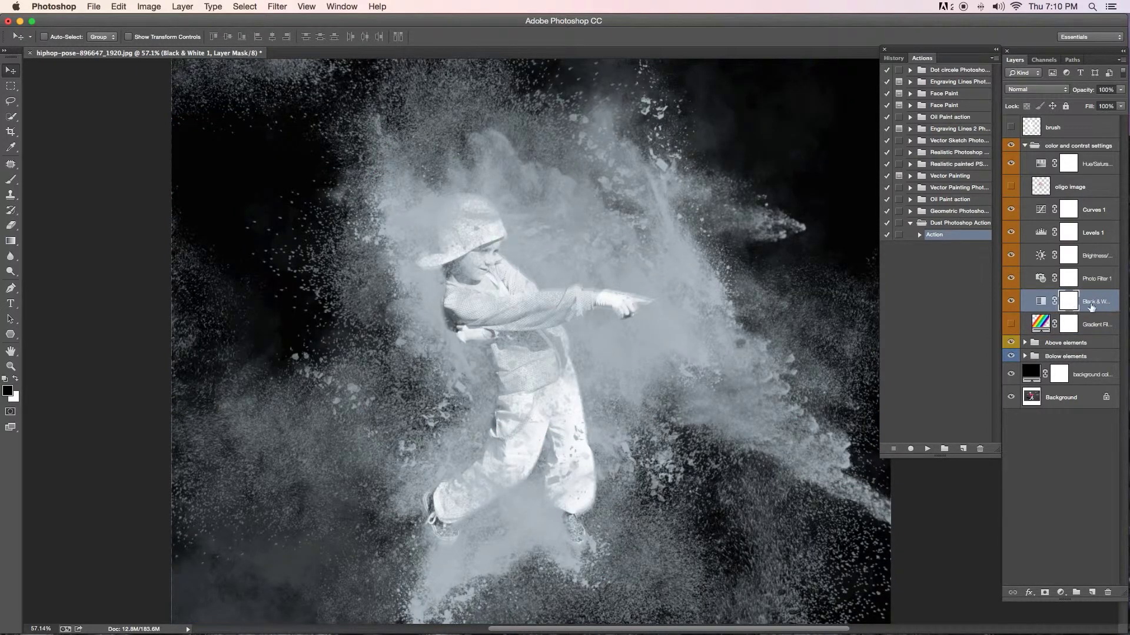
{"action": "left_click_drag", "start_coordinate": [1003, 603], "coordinate": [977, 599]}
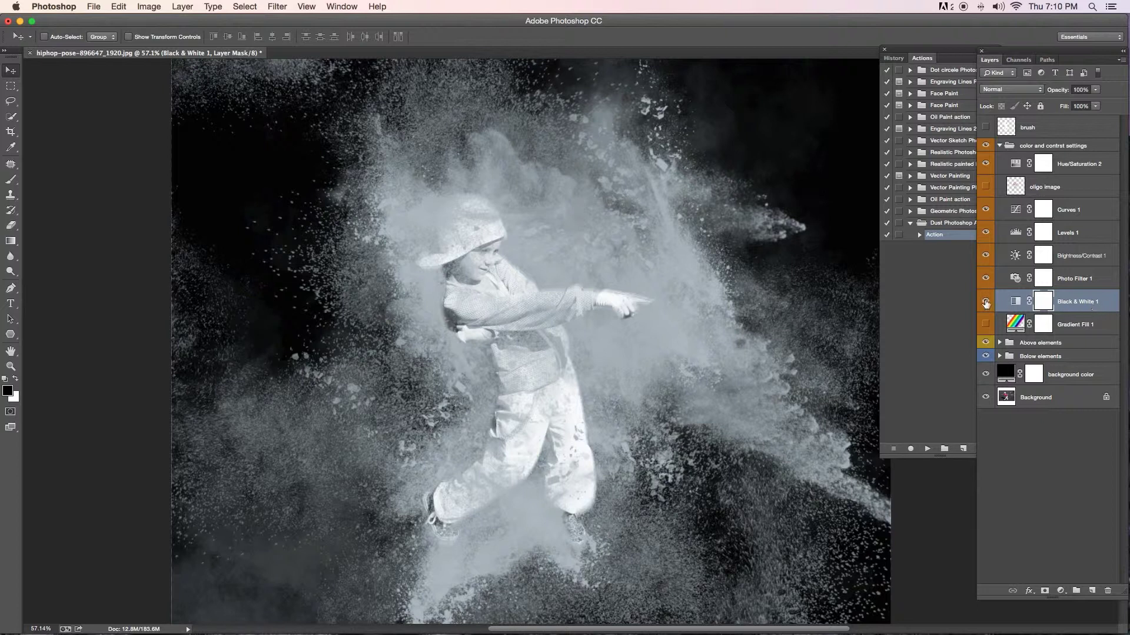
Hide Hue/Saturation 2 and Black & White 1 again, comparing with oligo image toggled
{"action": "left_click", "coordinate": [986, 302]}
{"action": "left_click", "coordinate": [986, 303]}
{"action": "left_click", "coordinate": [986, 187]}
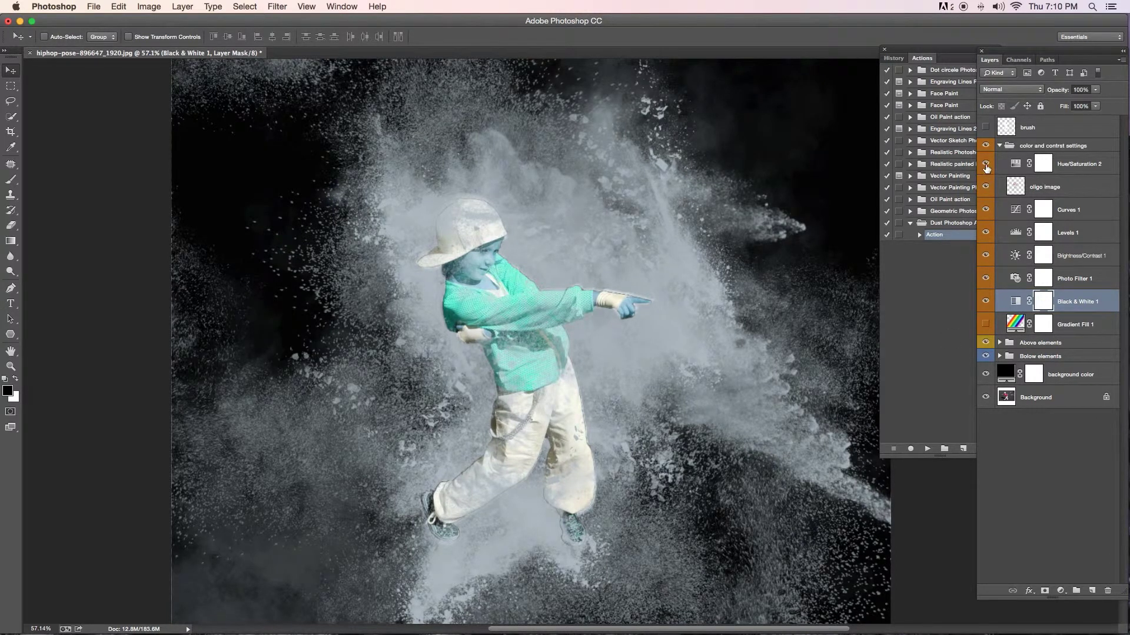
{"action": "left_click", "coordinate": [986, 163]}
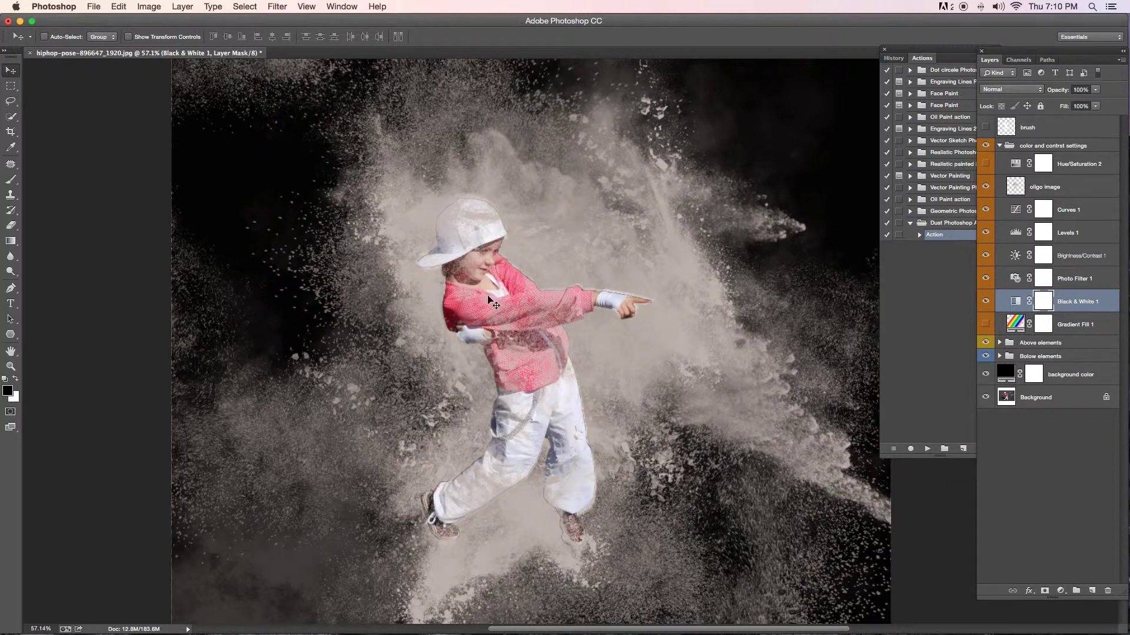
{"action": "left_click", "coordinate": [987, 188]}
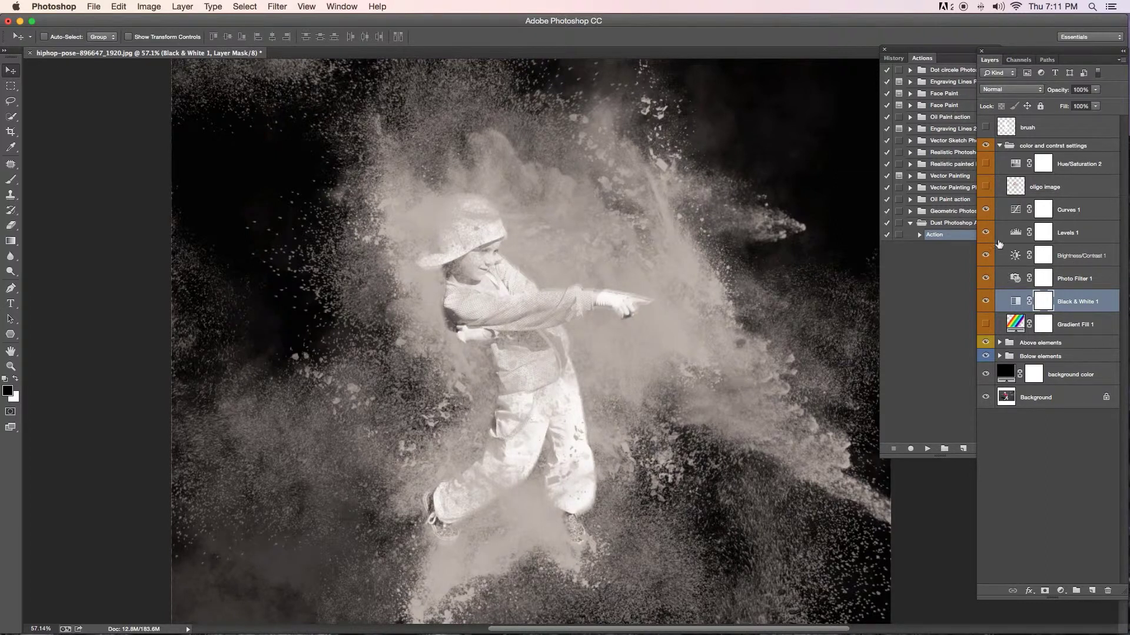
{"action": "left_click", "coordinate": [986, 301]}
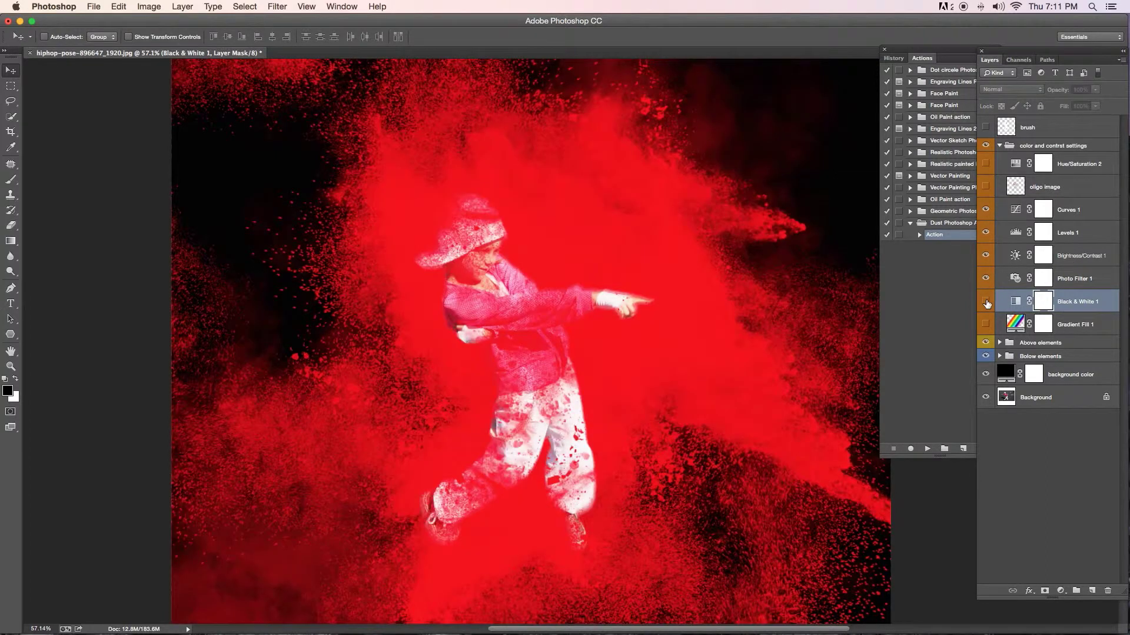
{"action": "left_click", "coordinate": [986, 188]}
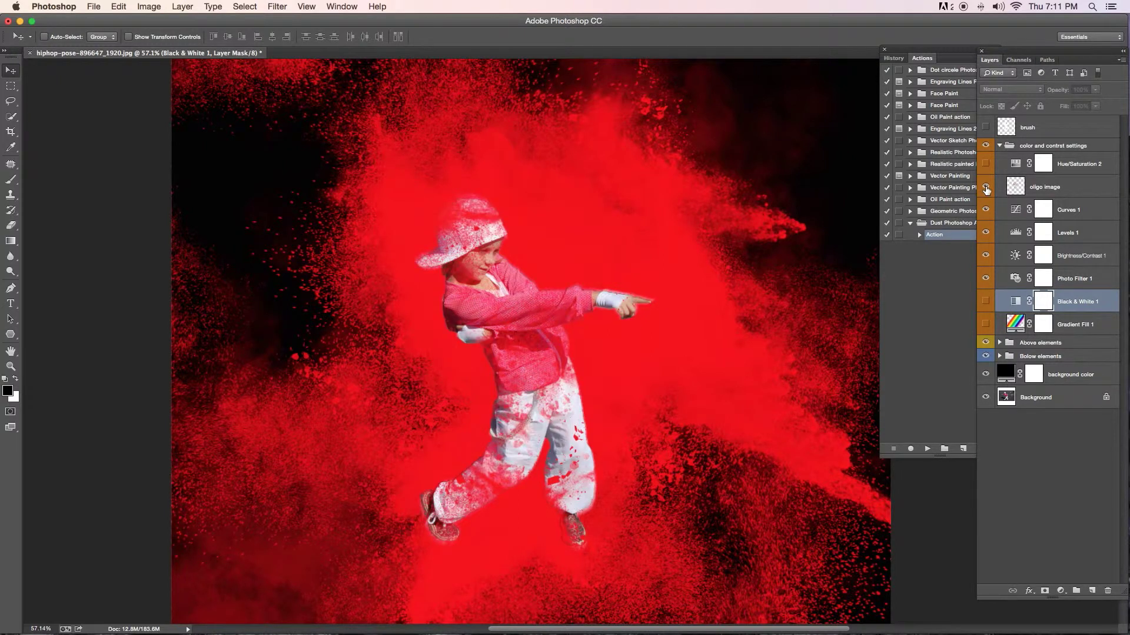
Expand the Above elements and color and contrast settings groups
{"action": "left_click", "coordinate": [999, 146]}
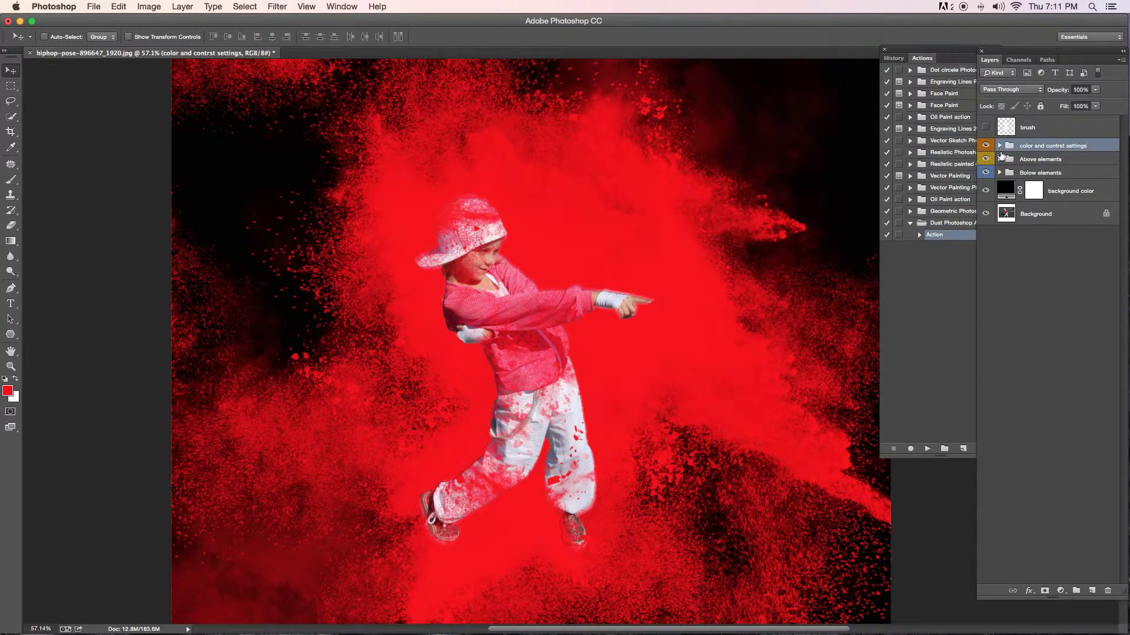
{"action": "left_click", "coordinate": [1052, 163]}
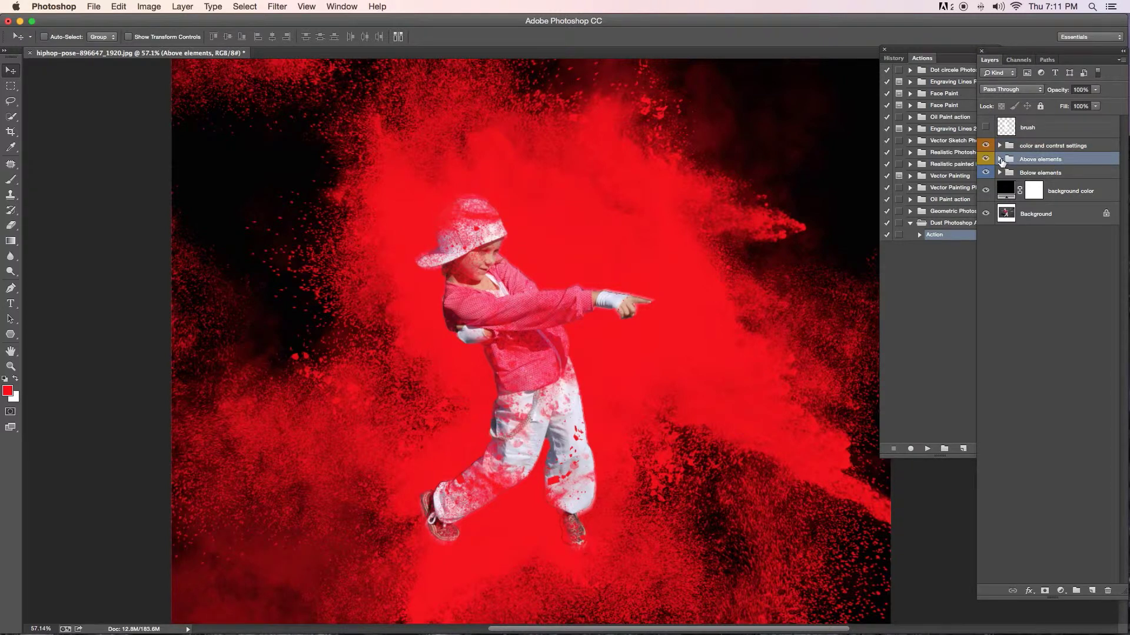
{"action": "left_click", "coordinate": [1000, 159]}
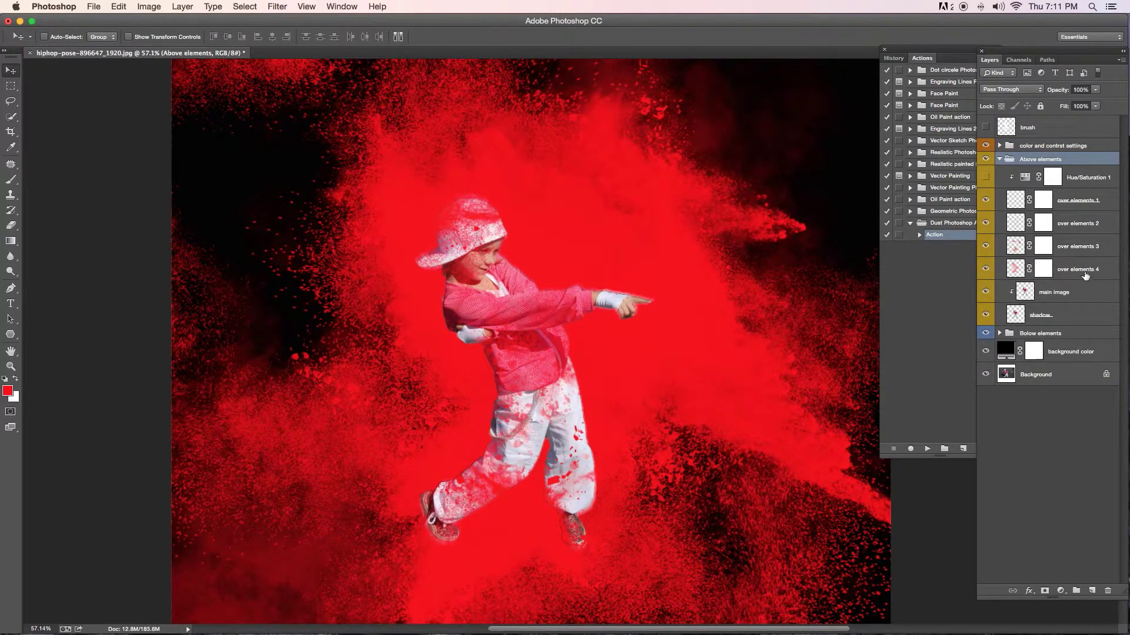
{"action": "left_click", "coordinate": [999, 145]}
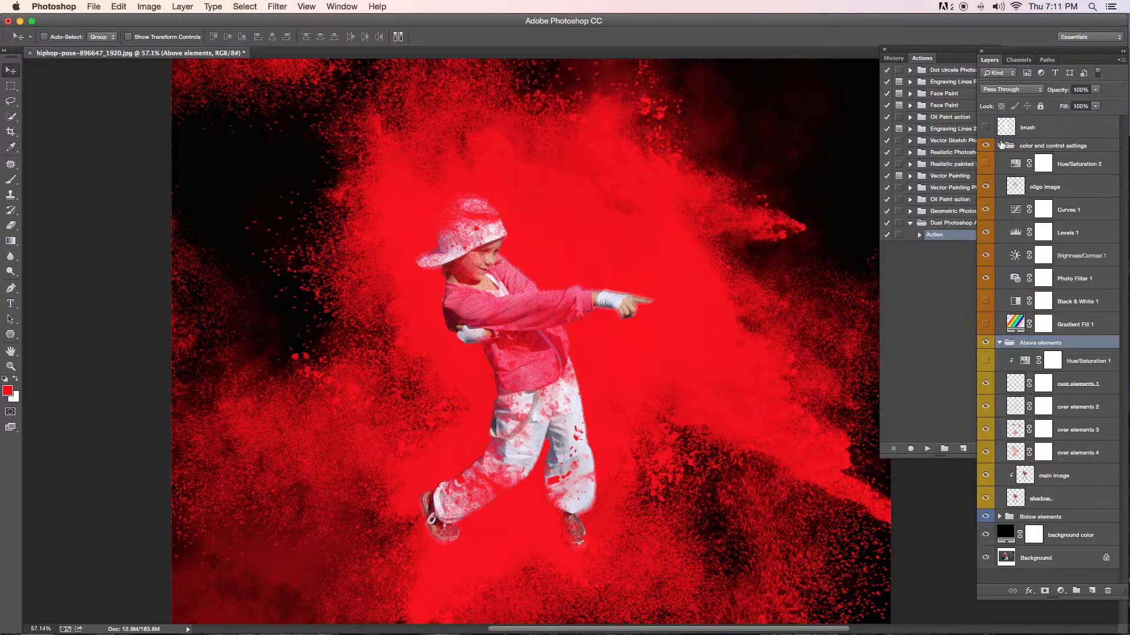
Hide Brightness/Contrast 1, Photo Filter 1, Curves 1 and oligo image, then target Hue/Saturation 1's mask
{"action": "left_click", "coordinate": [986, 255]}
{"action": "left_click", "coordinate": [986, 278]}
{"action": "left_click", "coordinate": [985, 209]}
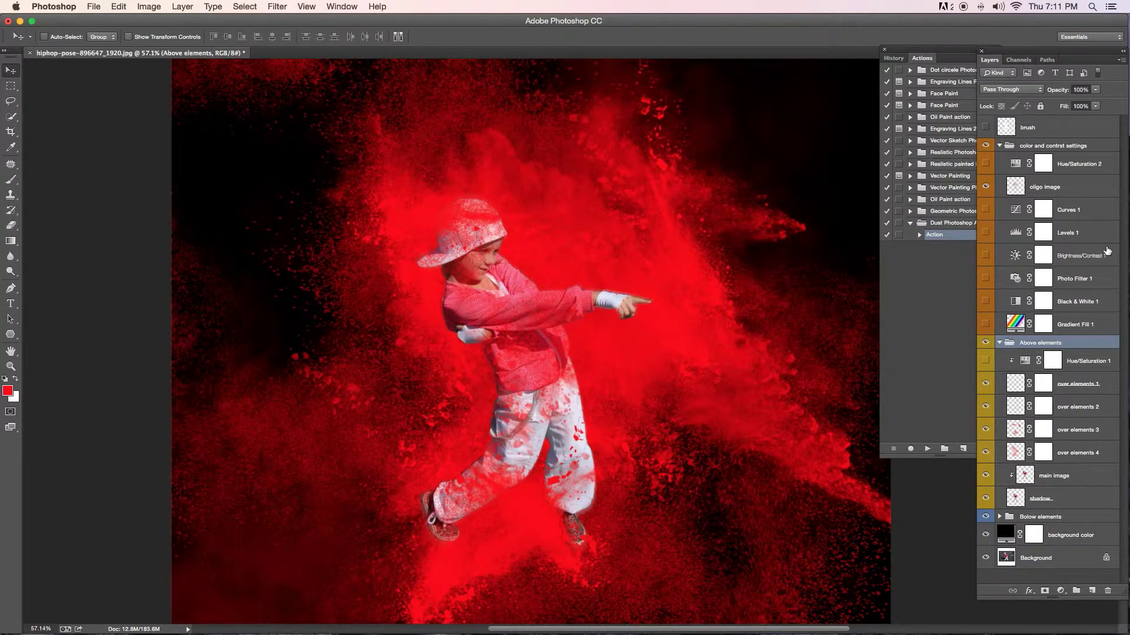
{"action": "left_click", "coordinate": [986, 187]}
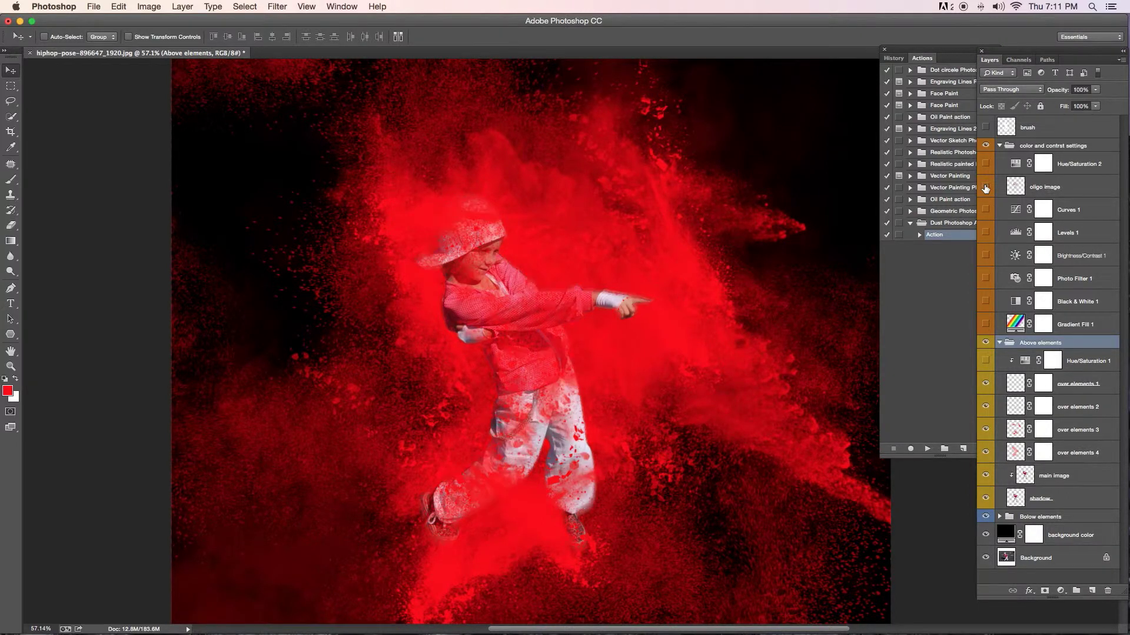
{"action": "left_click", "coordinate": [986, 187]}
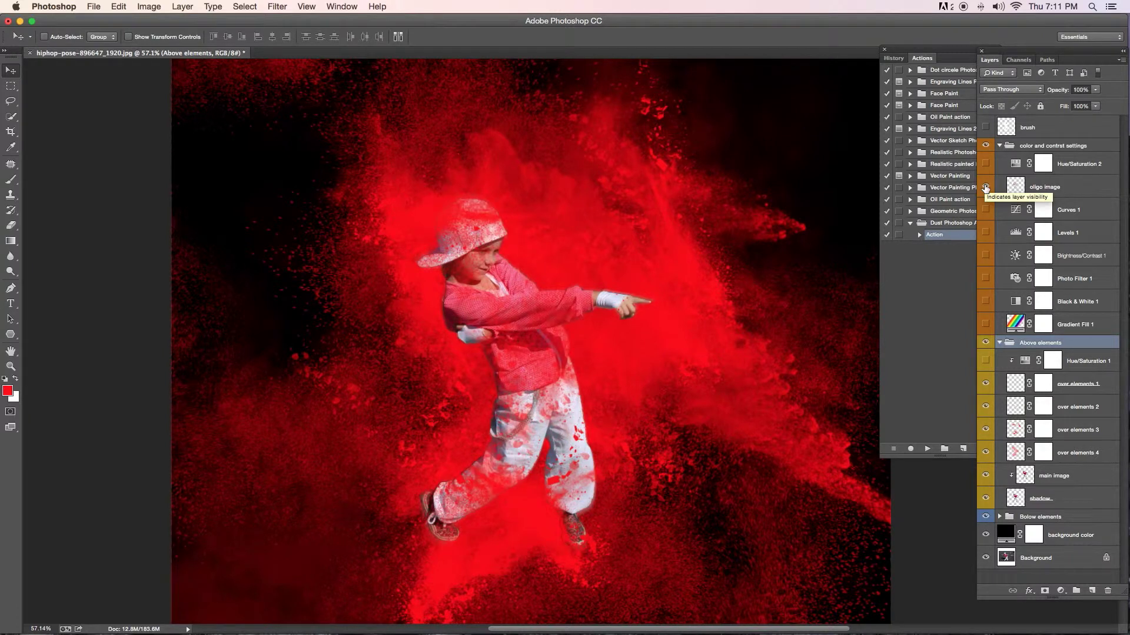
{"action": "left_click", "coordinate": [986, 187]}
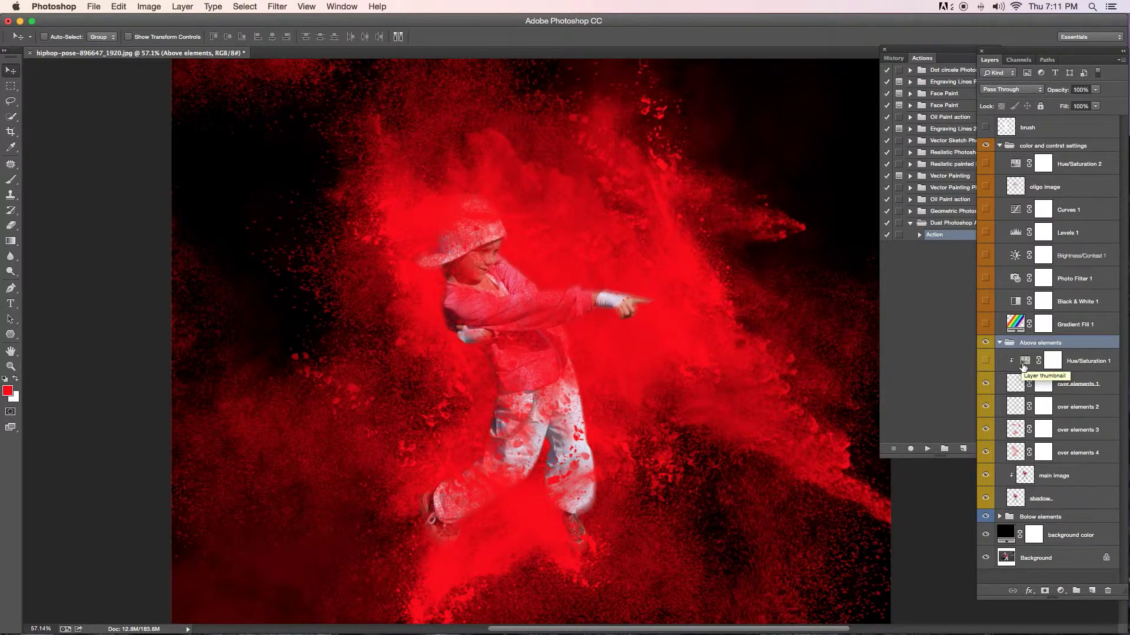
{"action": "left_click", "coordinate": [1079, 360]}
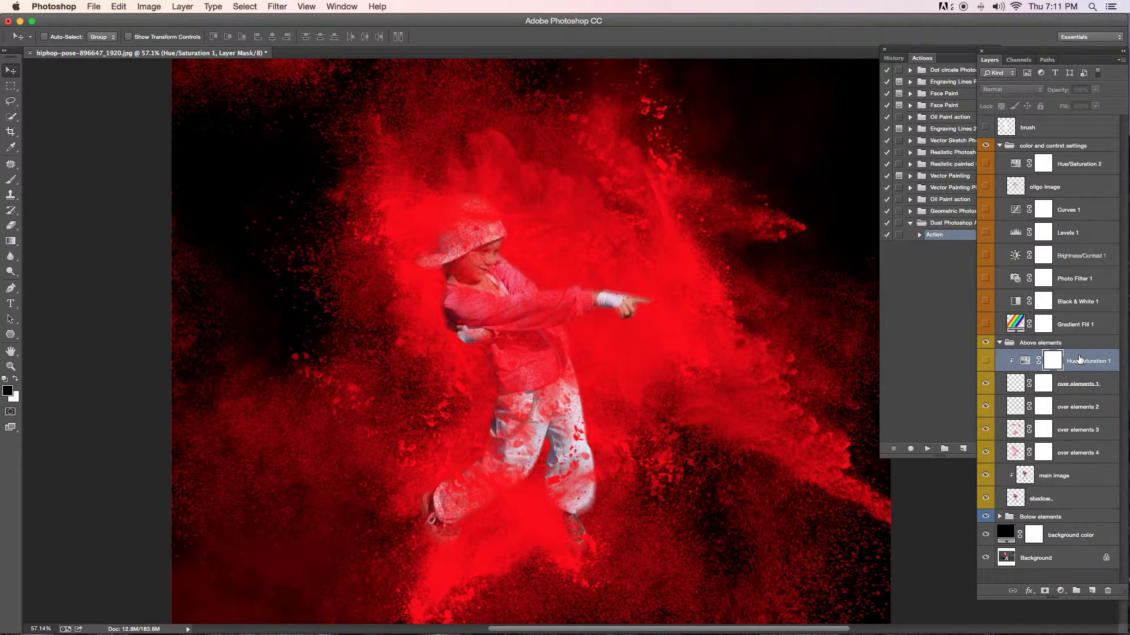
Unclip Hue/Saturation 1, show it and oligo image, and shift Hue to about -133
{"action": "right_click", "coordinate": [1079, 360]}
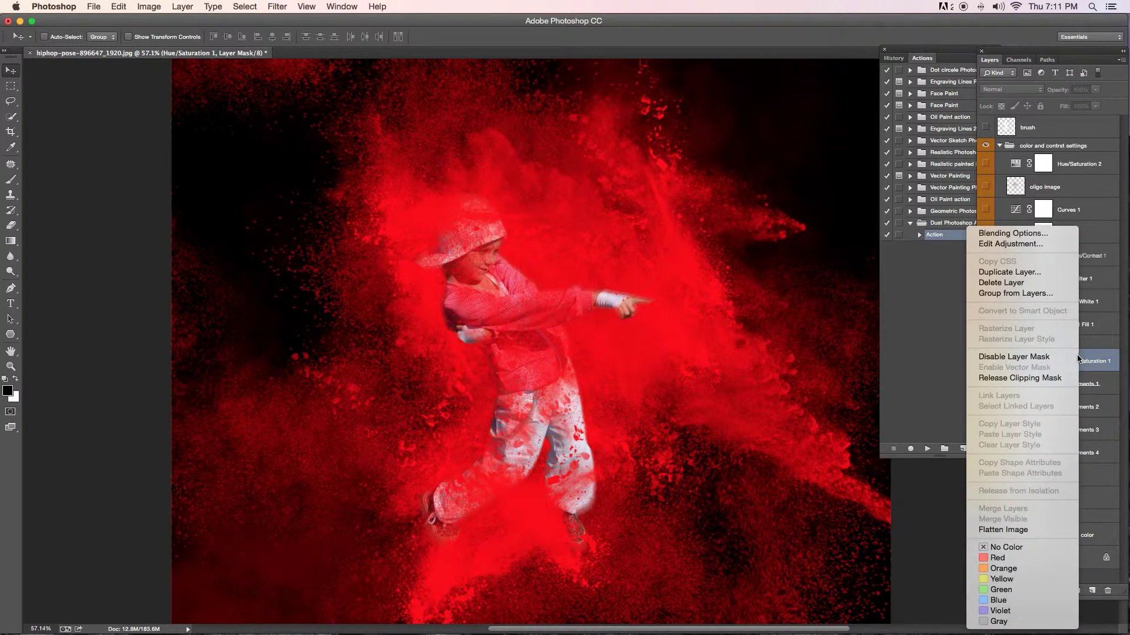
{"action": "left_click", "coordinate": [1015, 379]}
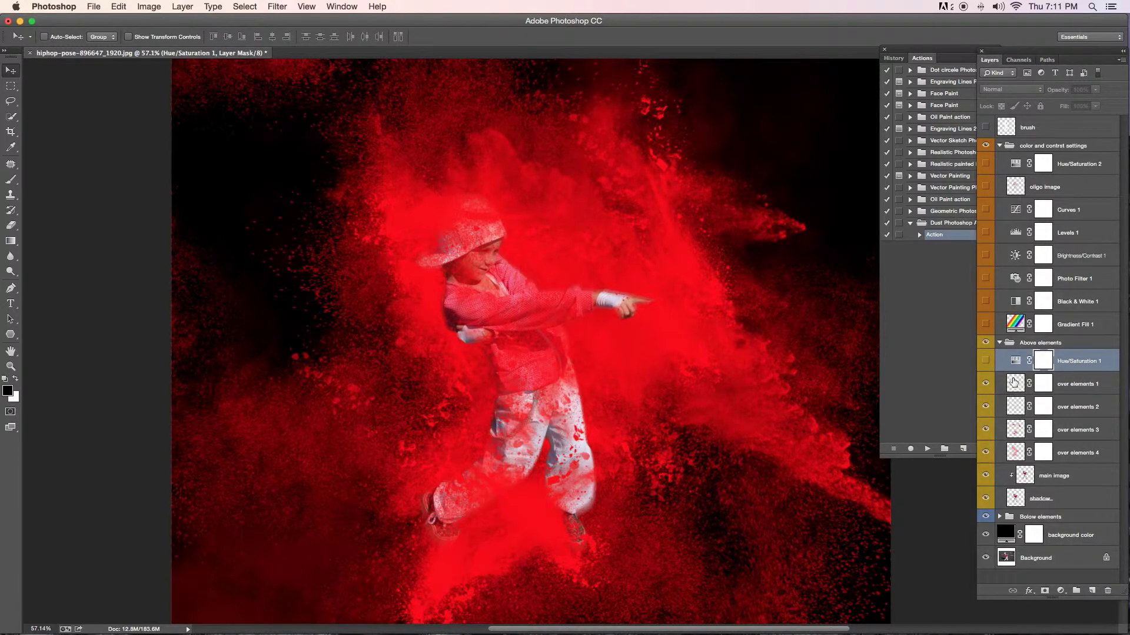
{"action": "left_click", "coordinate": [985, 361]}
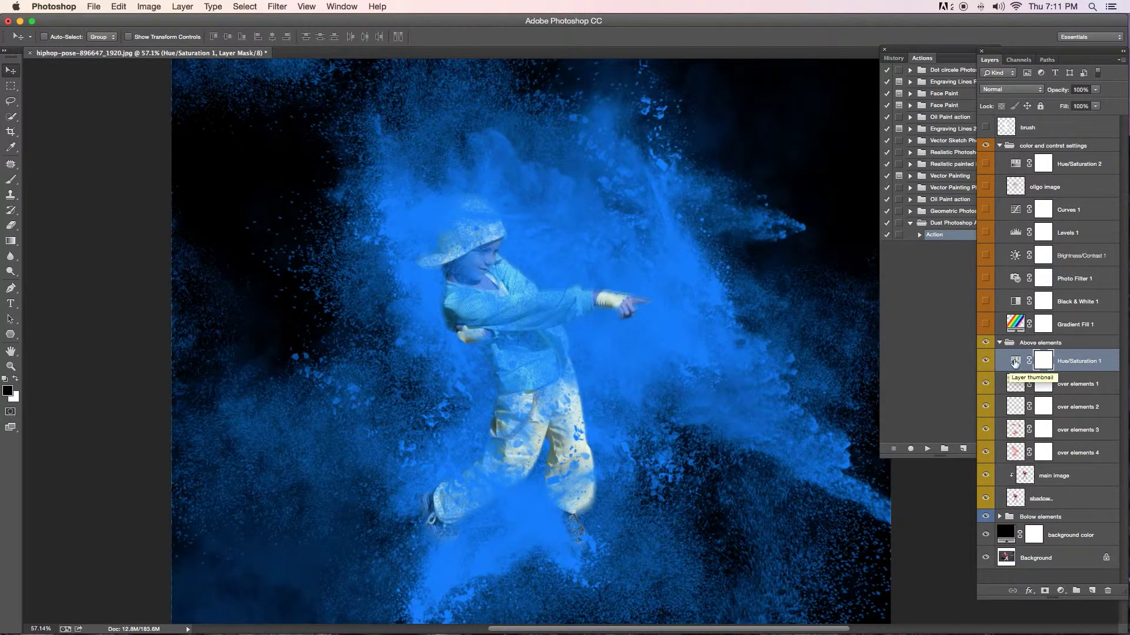
{"action": "left_click", "coordinate": [986, 187]}
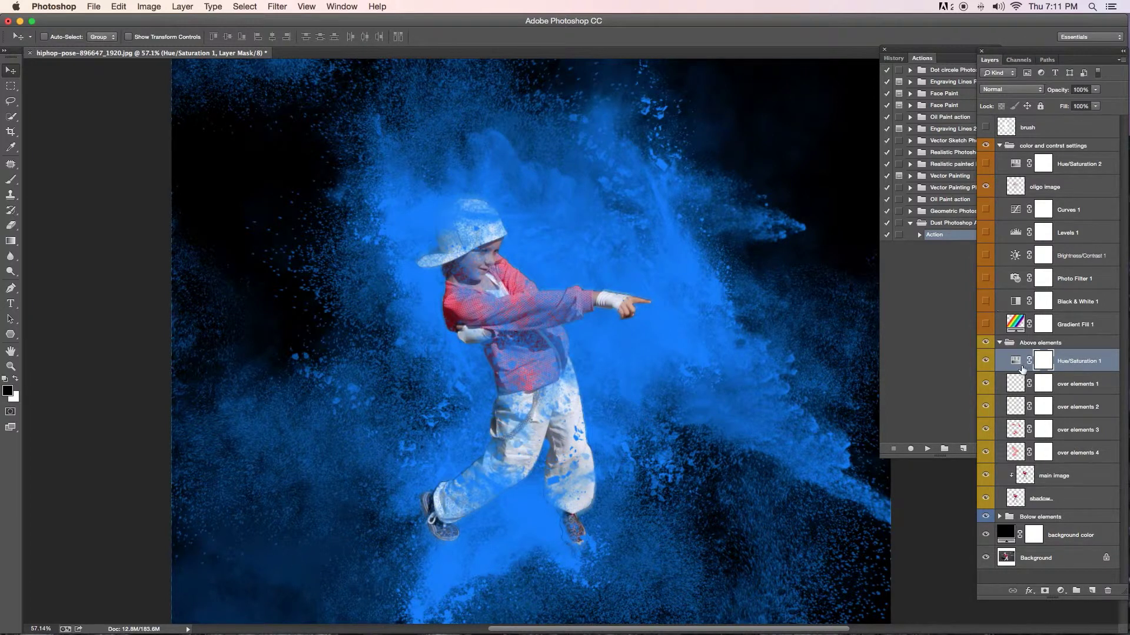
{"action": "double_click", "coordinate": [1015, 364]}
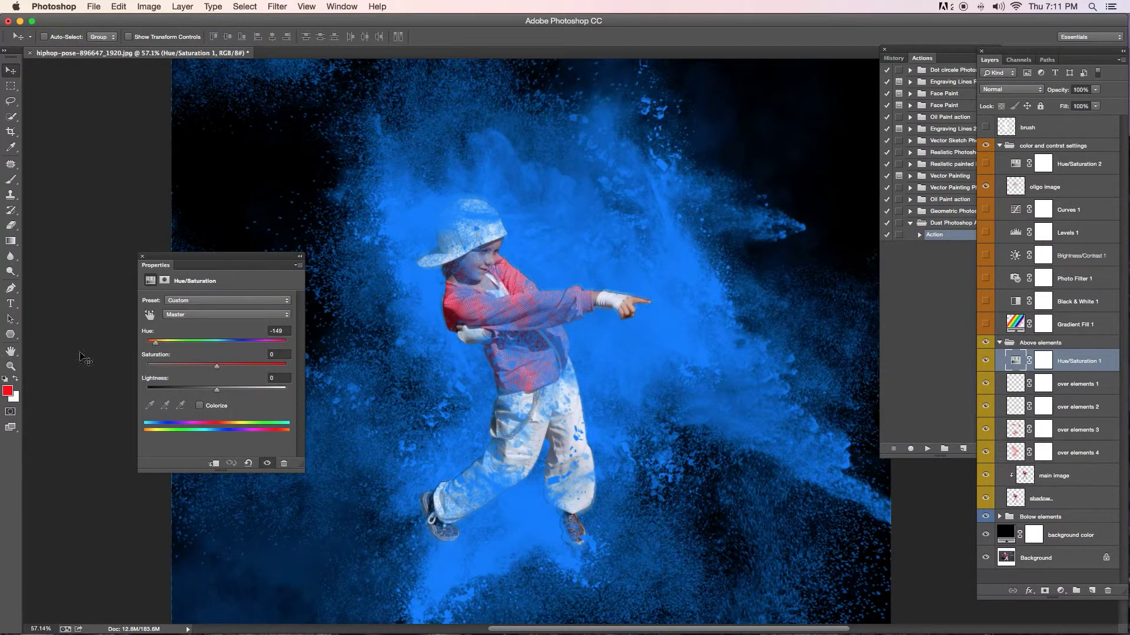
{"action": "mouse_move", "coordinate": [157, 346]}
{"action": "left_mouse_down"}
{"action": "mouse_move", "coordinate": [283, 353]}
{"action": "mouse_move", "coordinate": [160, 345]}
{"action": "left_mouse_up"}
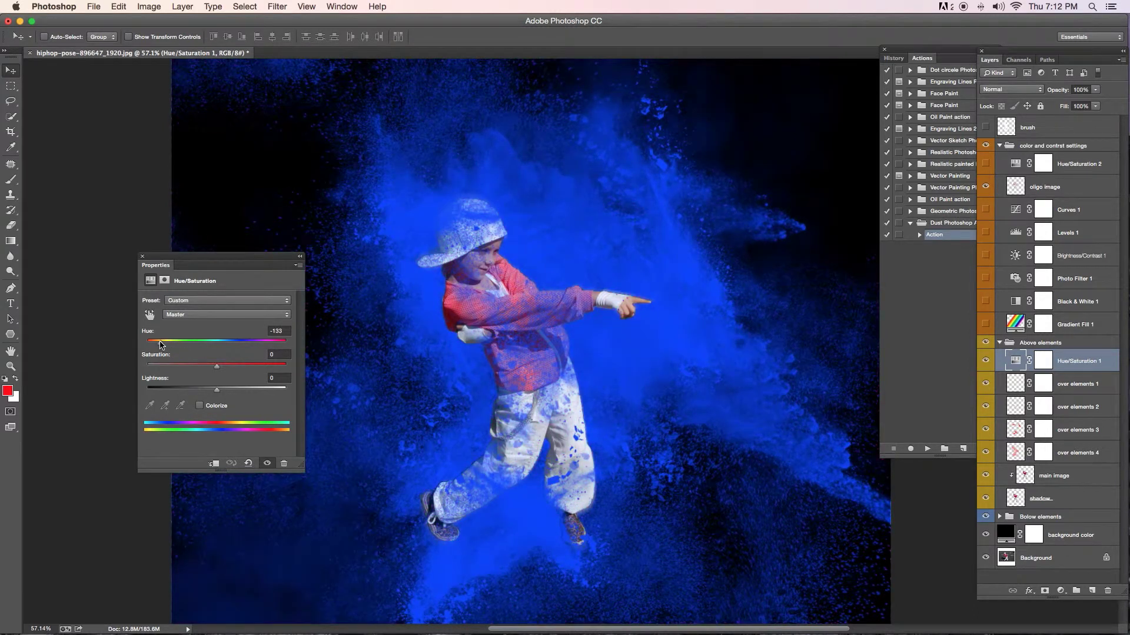
{"action": "left_click", "coordinate": [142, 256]}
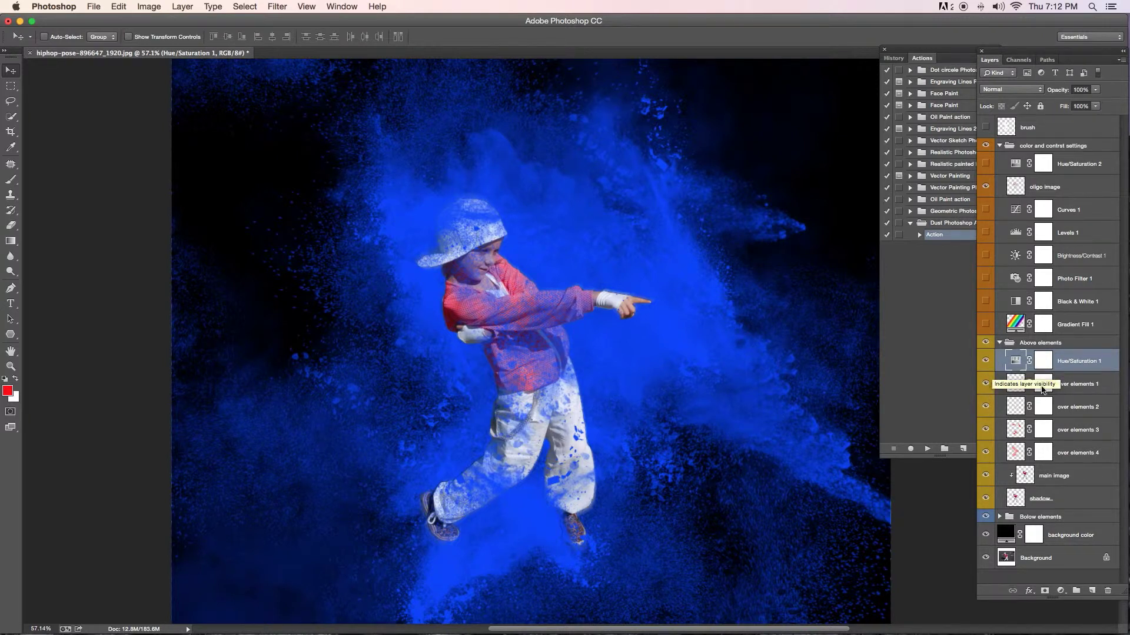
Hide Hue/Saturation 1 to return the dust to red, comparing over elements 1 on and off
{"action": "left_click", "coordinate": [993, 390]}
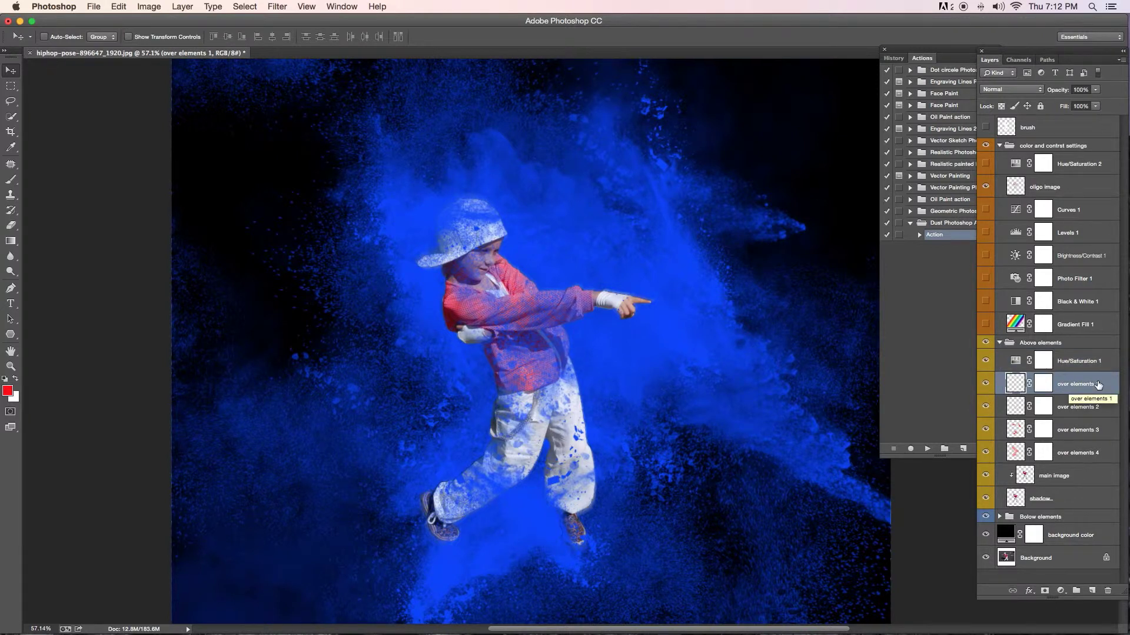
{"action": "left_click", "coordinate": [985, 385]}
{"action": "left_click", "coordinate": [985, 385]}
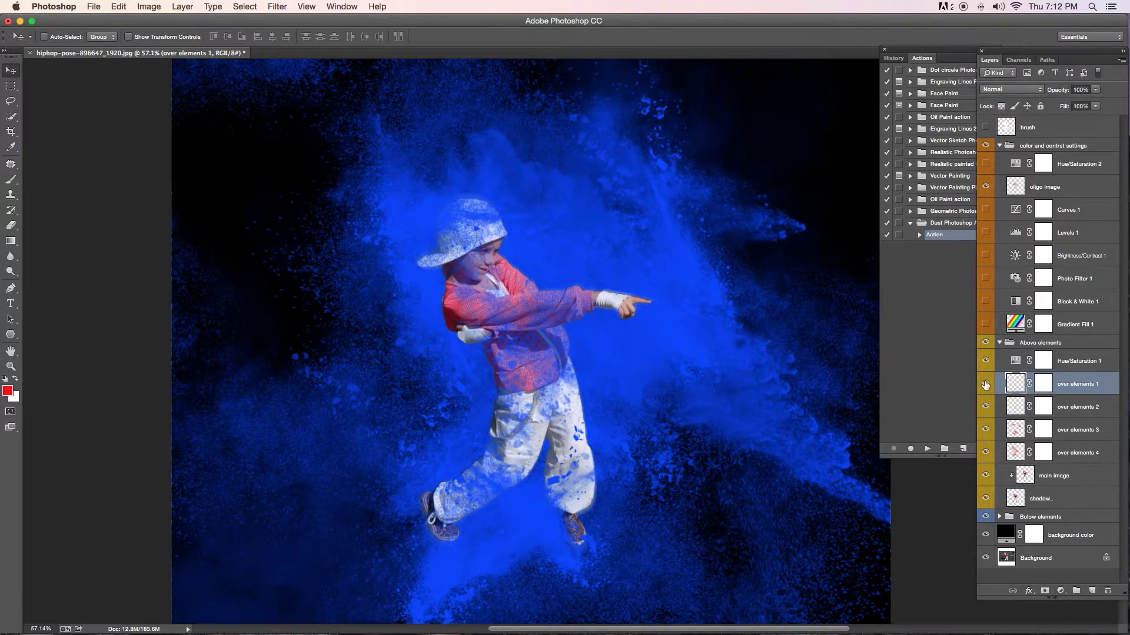
{"action": "left_click", "coordinate": [984, 362]}
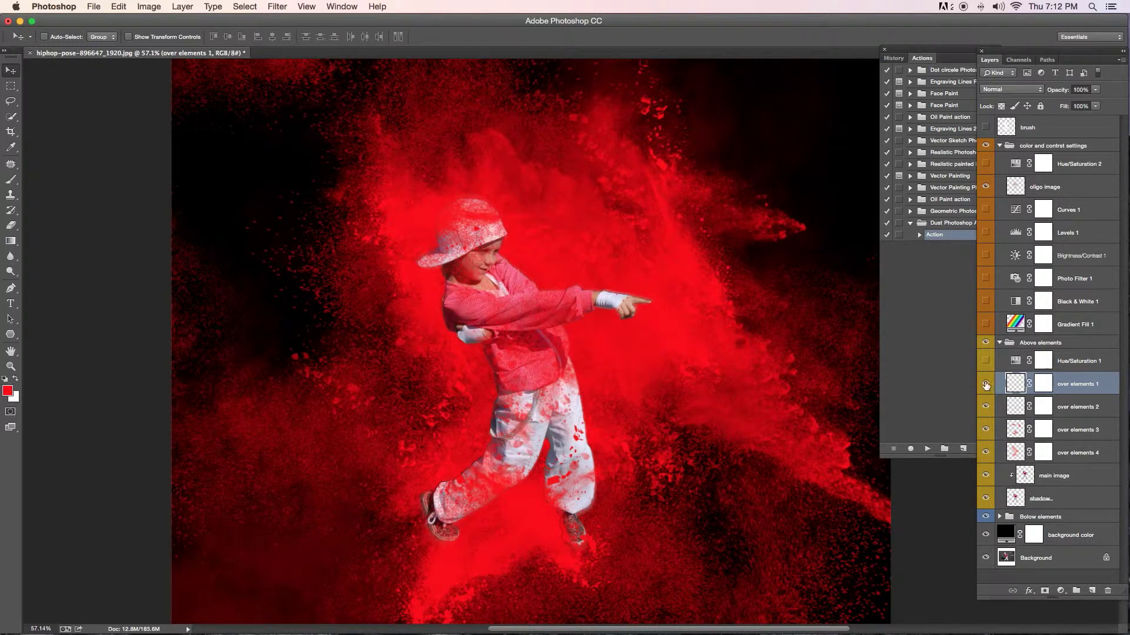
{"action": "left_click", "coordinate": [986, 385]}
{"action": "left_click", "coordinate": [985, 385]}
{"action": "left_click", "coordinate": [986, 407]}
Toggle over elements 1–4 off and back on, leaving all visible with over elements 3's mask targeted
{"action": "left_click", "coordinate": [985, 407]}
{"action": "left_click", "coordinate": [985, 408]}
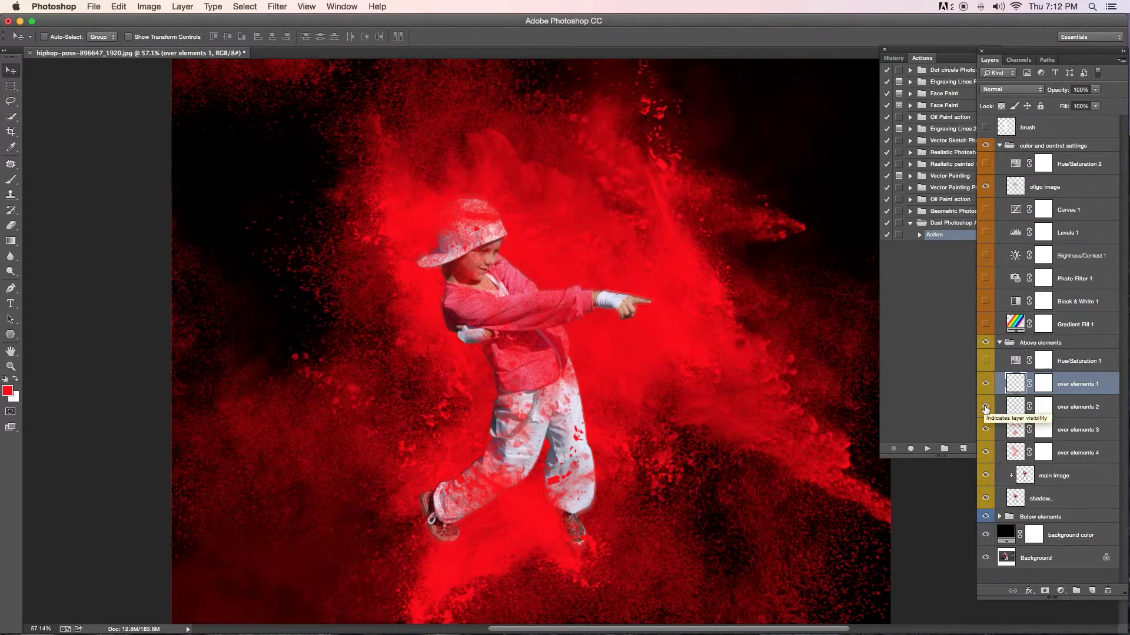
{"action": "left_click_drag", "start_coordinate": [992, 424], "coordinate": [985, 385]}
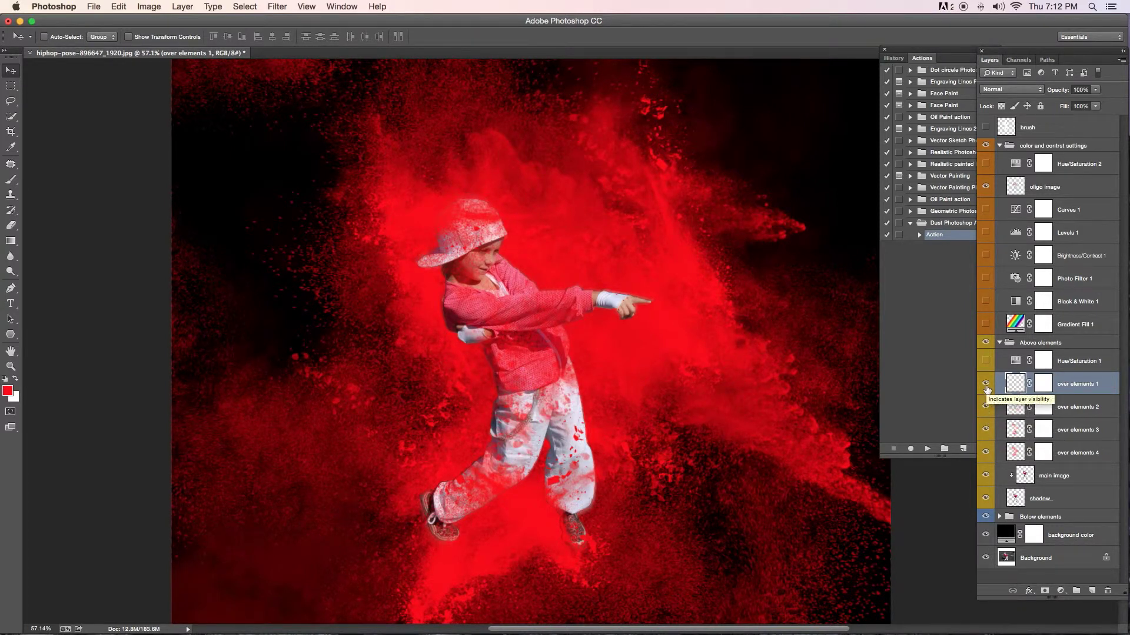
{"action": "left_click", "coordinate": [986, 453]}
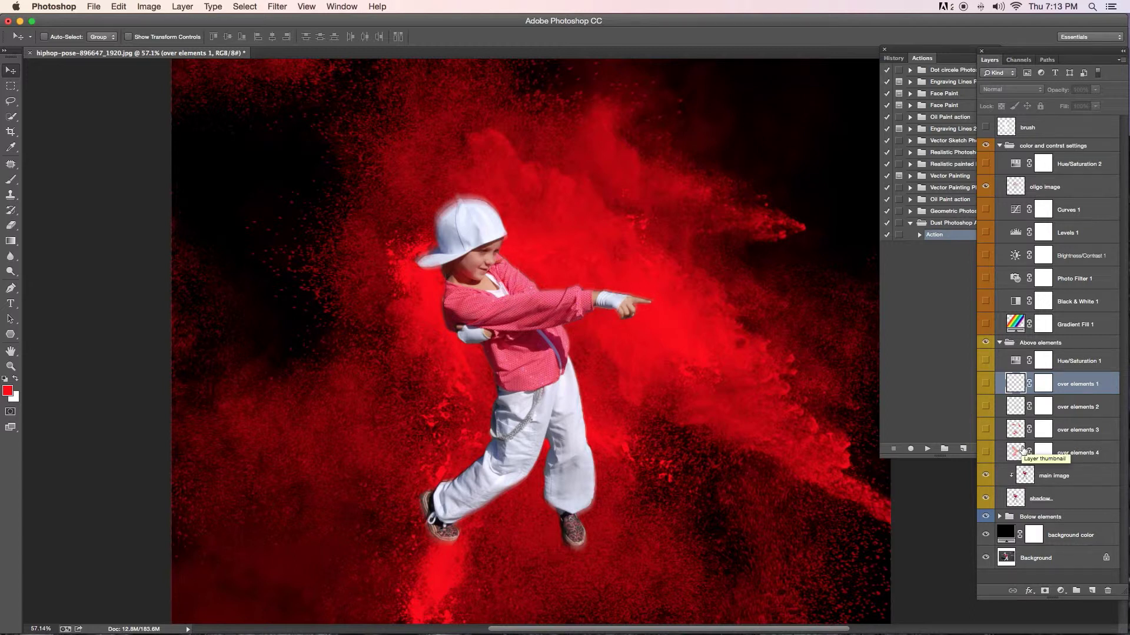
{"action": "left_click", "coordinate": [986, 453]}
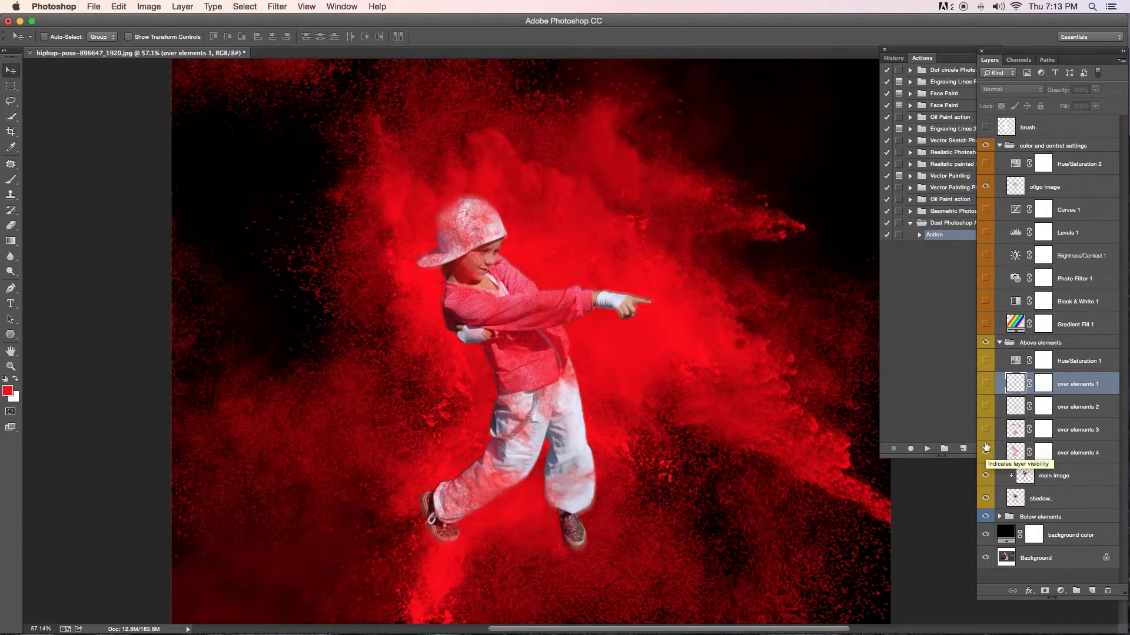
{"action": "left_click", "coordinate": [986, 430]}
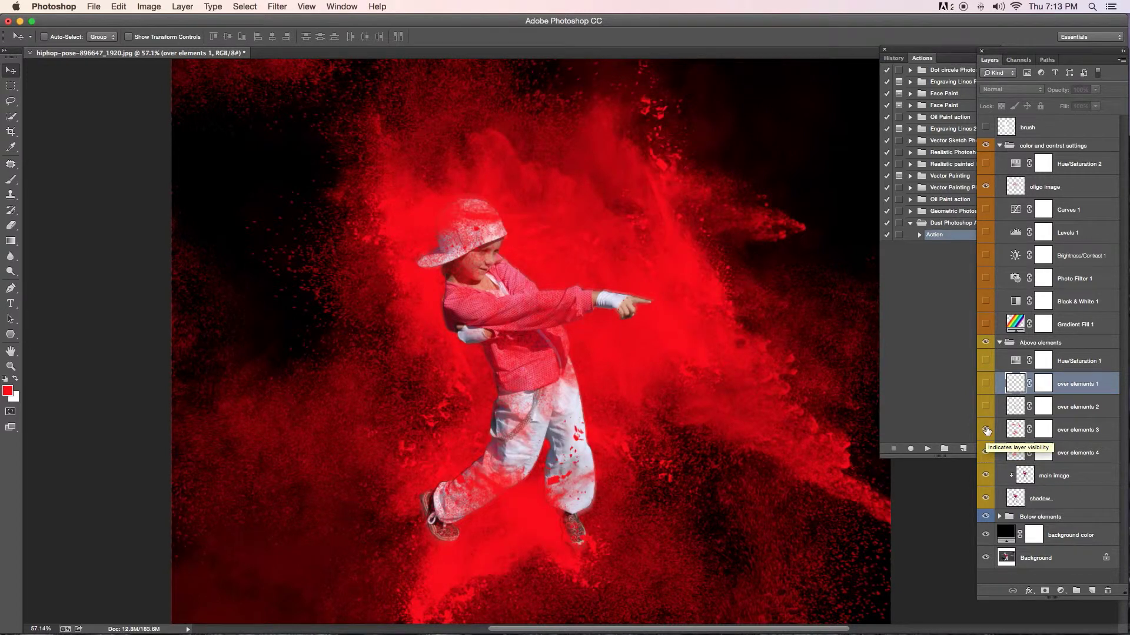
{"action": "left_click", "coordinate": [986, 406]}
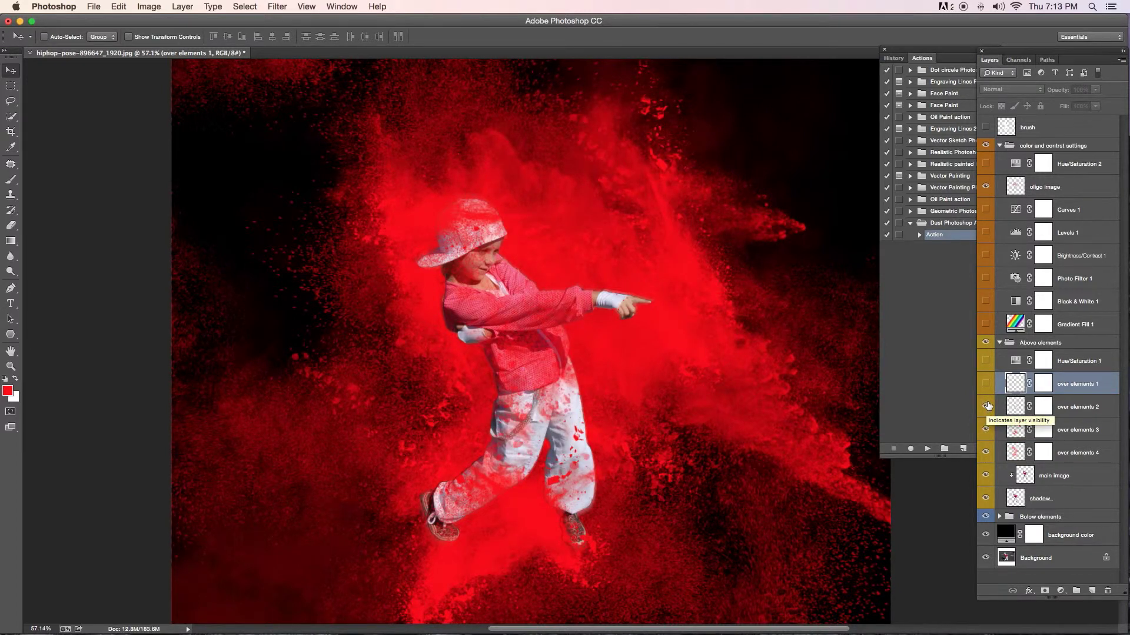
{"action": "left_click", "coordinate": [986, 384]}
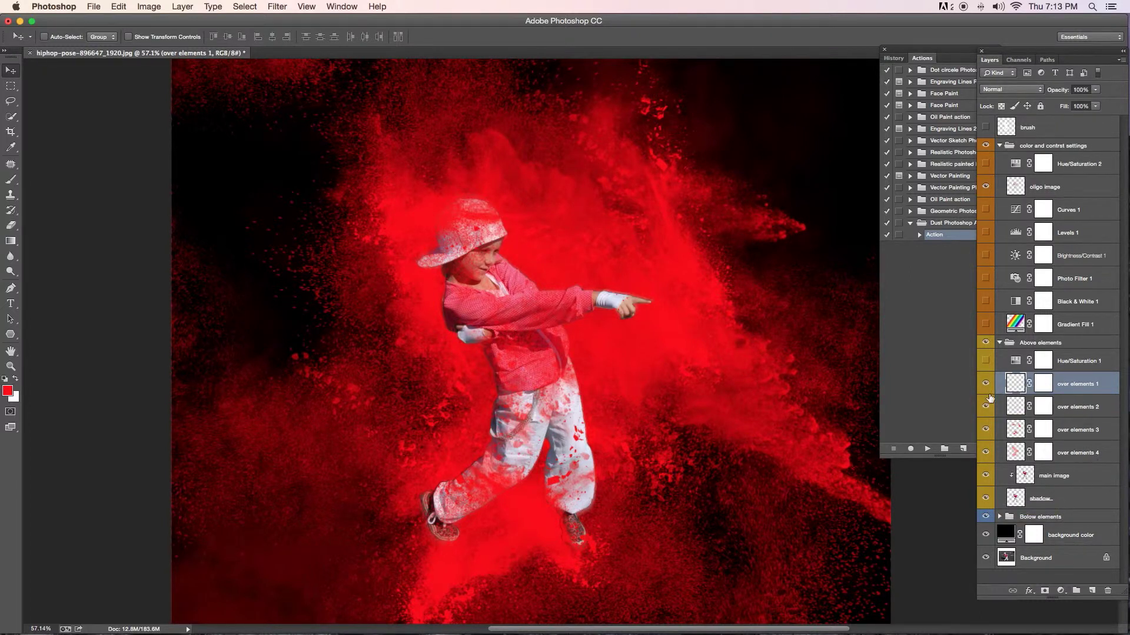
{"action": "left_click", "coordinate": [1041, 433]}
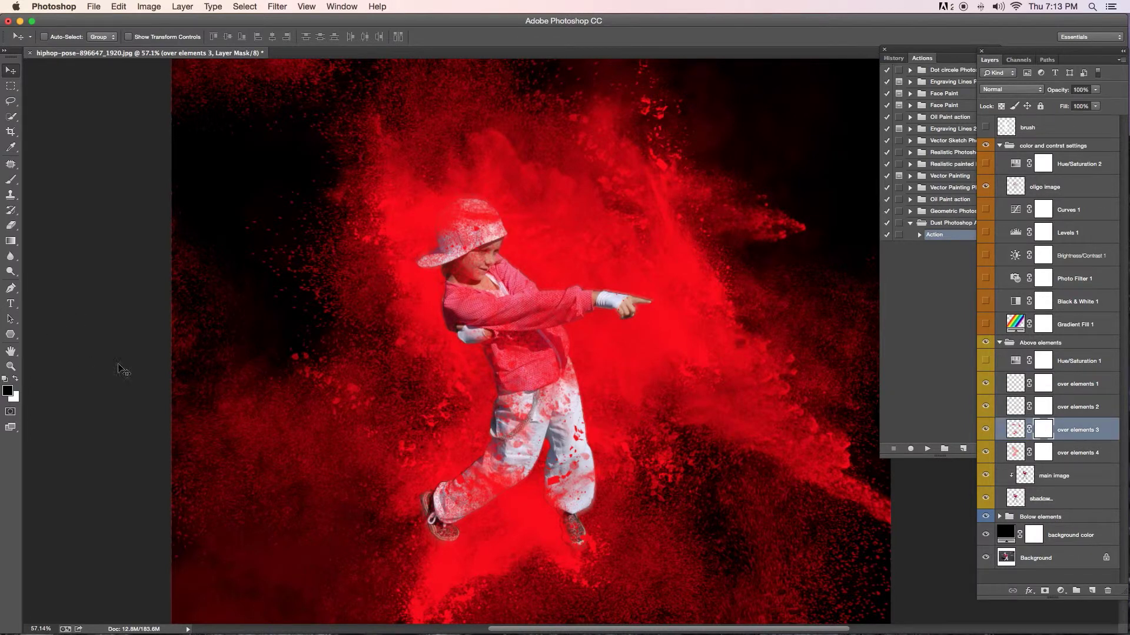
{"action": "left_click", "coordinate": [11, 181]}
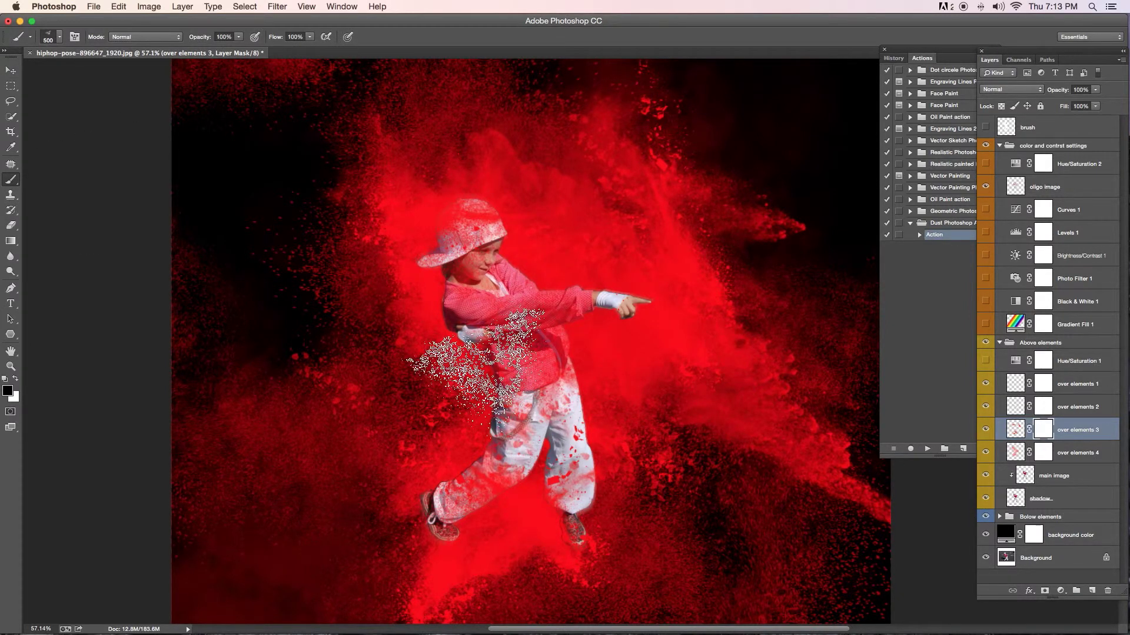
{"action": "mouse_move", "coordinate": [475, 376]}
{"action": "left_mouse_down"}
{"action": "mouse_move", "coordinate": [565, 471]}
{"action": "mouse_move", "coordinate": [467, 200]}
{"action": "left_mouse_up"}
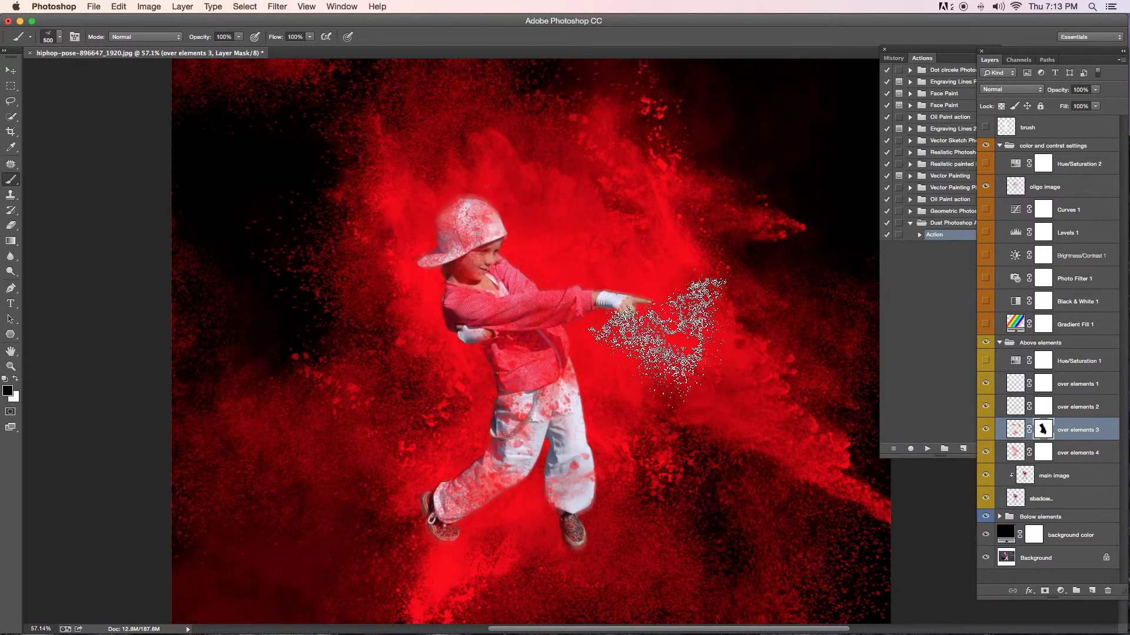
{"action": "mouse_move", "coordinate": [658, 331]}
{"action": "left_mouse_down"}
{"action": "mouse_move", "coordinate": [401, 537]}
{"action": "mouse_move", "coordinate": [560, 417]}
{"action": "left_mouse_up"}
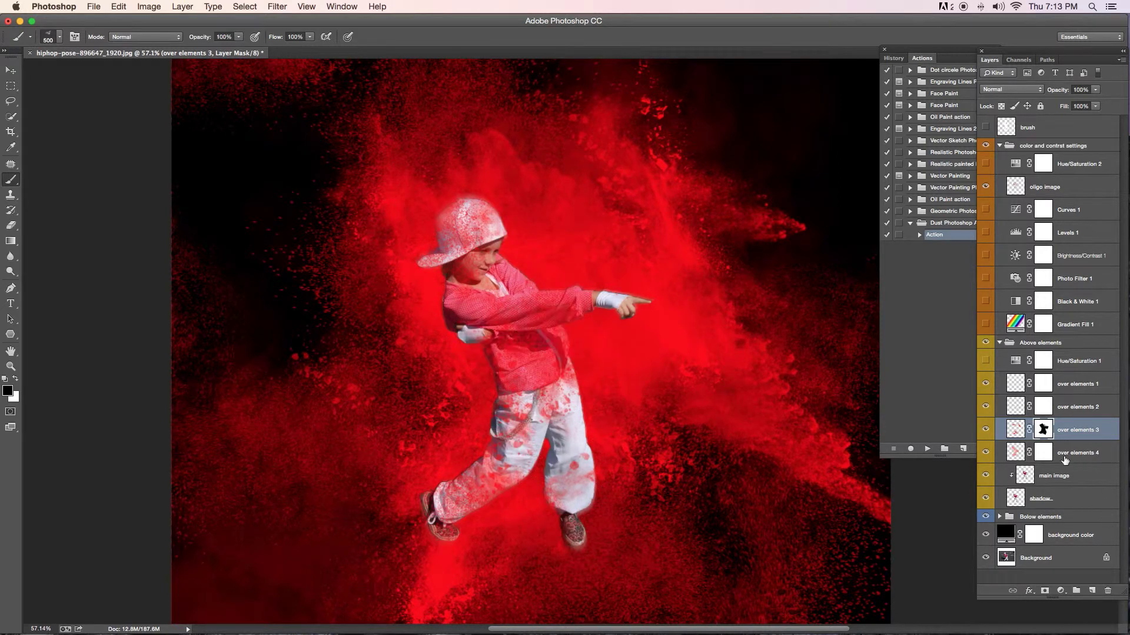
{"action": "left_click", "coordinate": [1043, 452]}
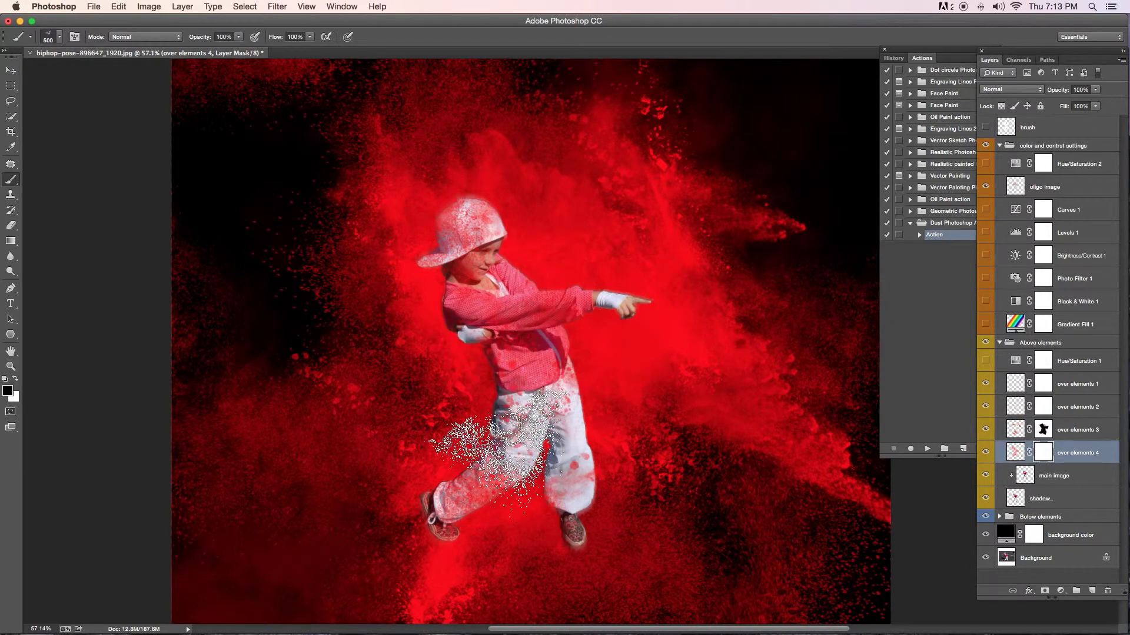
{"action": "mouse_move", "coordinate": [494, 447]}
{"action": "left_mouse_down"}
{"action": "mouse_move", "coordinate": [580, 378]}
{"action": "mouse_move", "coordinate": [592, 467]}
{"action": "mouse_move", "coordinate": [474, 109]}
{"action": "mouse_move", "coordinate": [547, 329]}
{"action": "mouse_move", "coordinate": [681, 303]}
{"action": "left_mouse_up"}
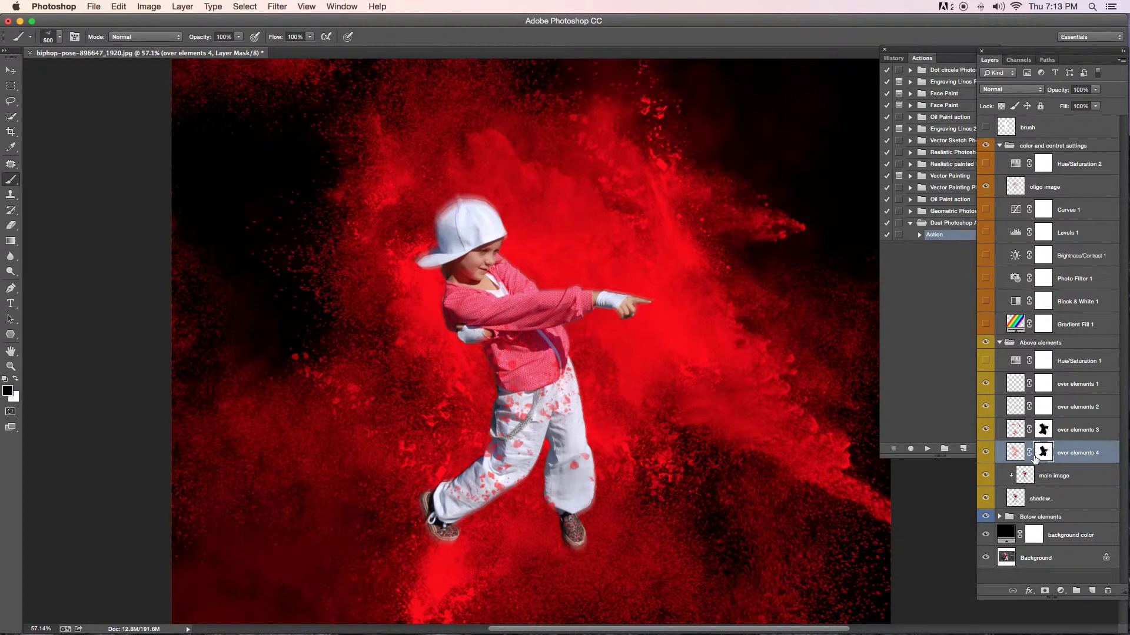
{"action": "left_click", "coordinate": [1043, 406]}
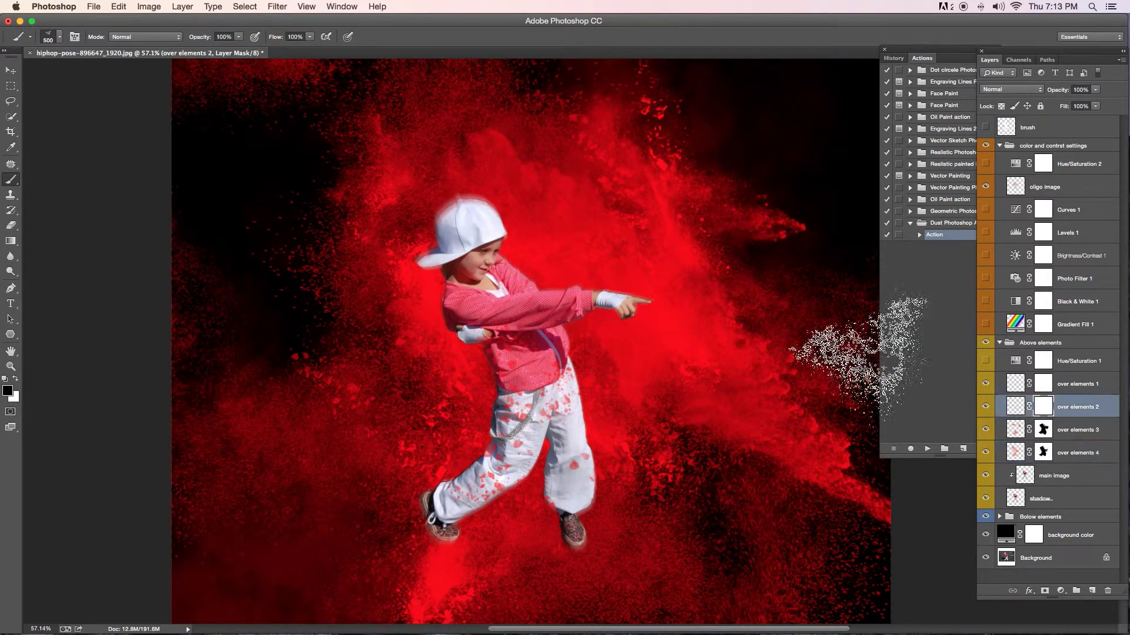
{"action": "left_click_drag", "start_coordinate": [567, 485], "coordinate": [470, 235]}
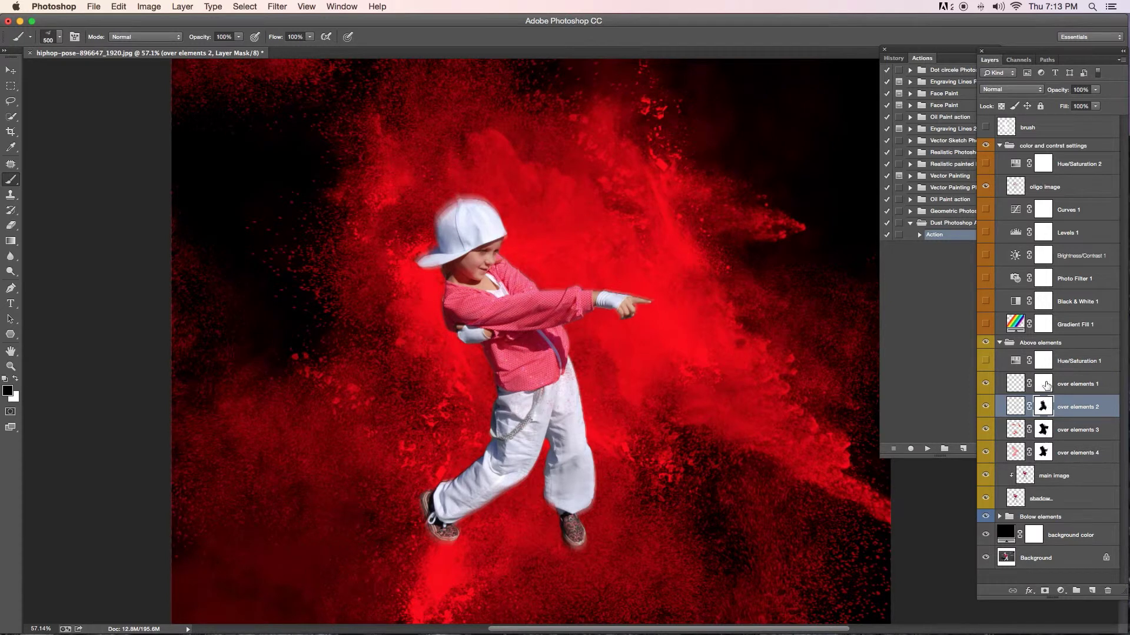
{"action": "left_click", "coordinate": [1043, 383]}
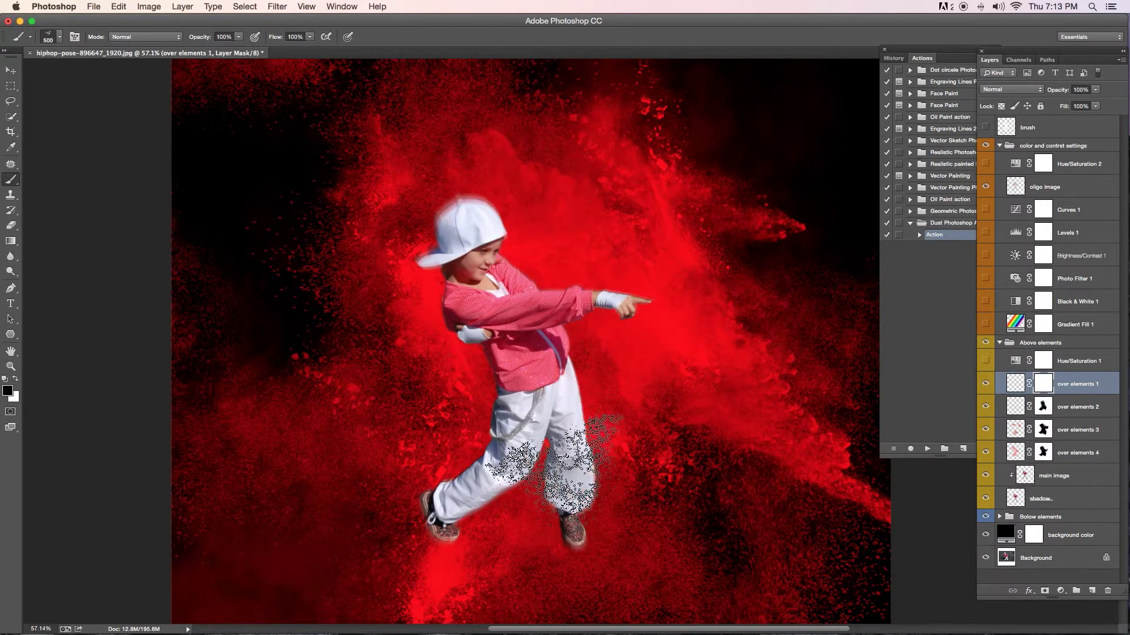
{"action": "left_click", "coordinate": [636, 329]}
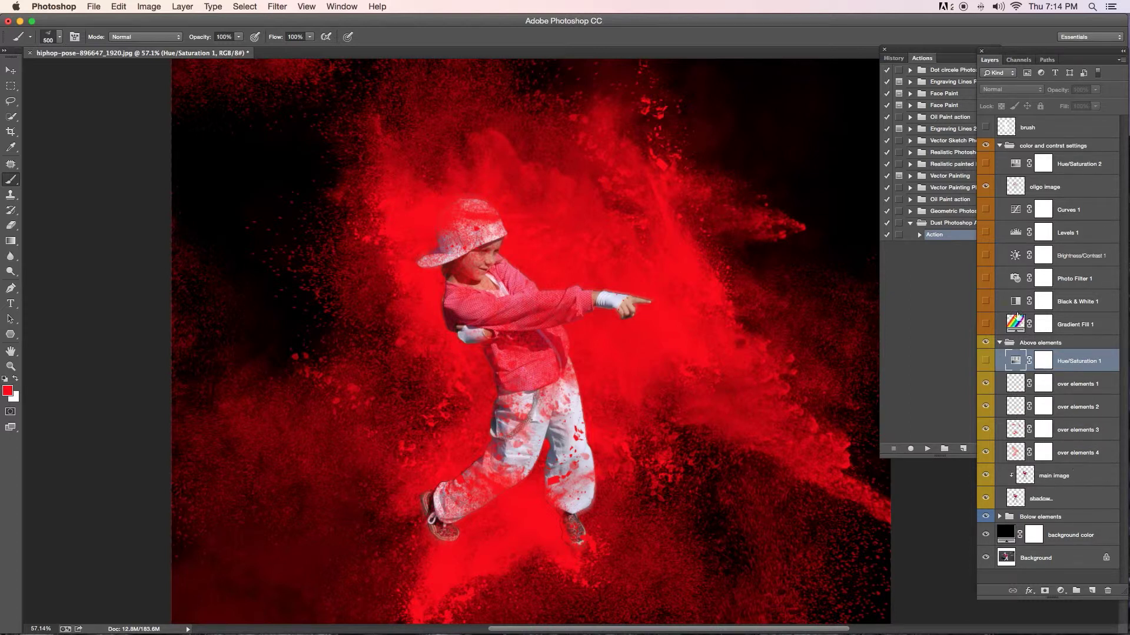
Open the Bolow elements group and hide down elements 5–11
{"action": "left_click", "coordinate": [999, 344]}
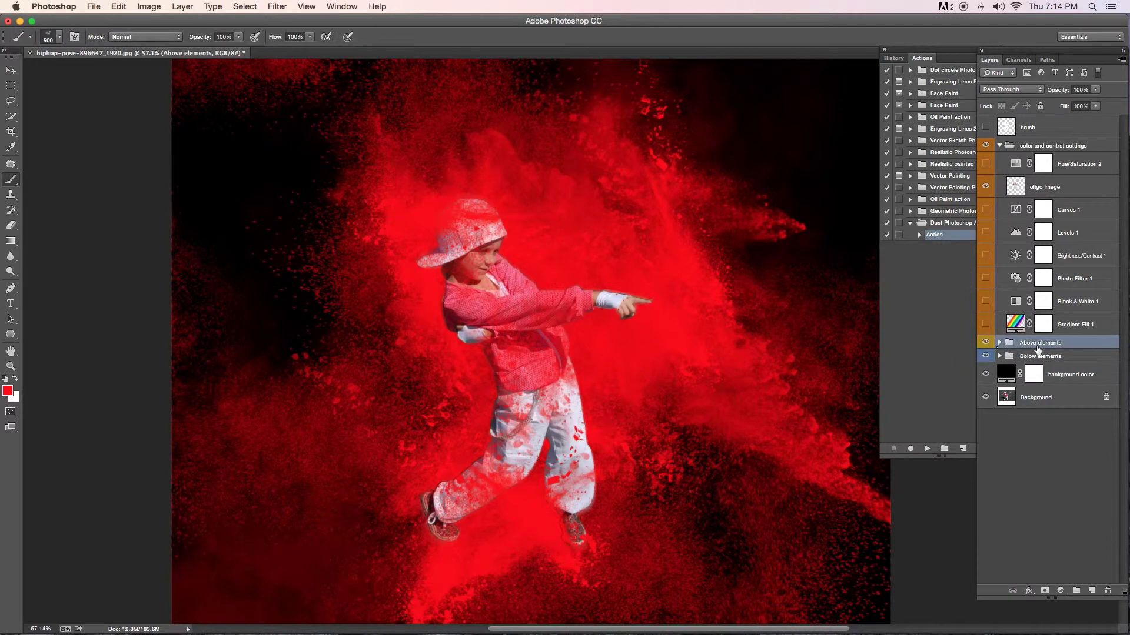
{"action": "left_click", "coordinate": [1000, 356]}
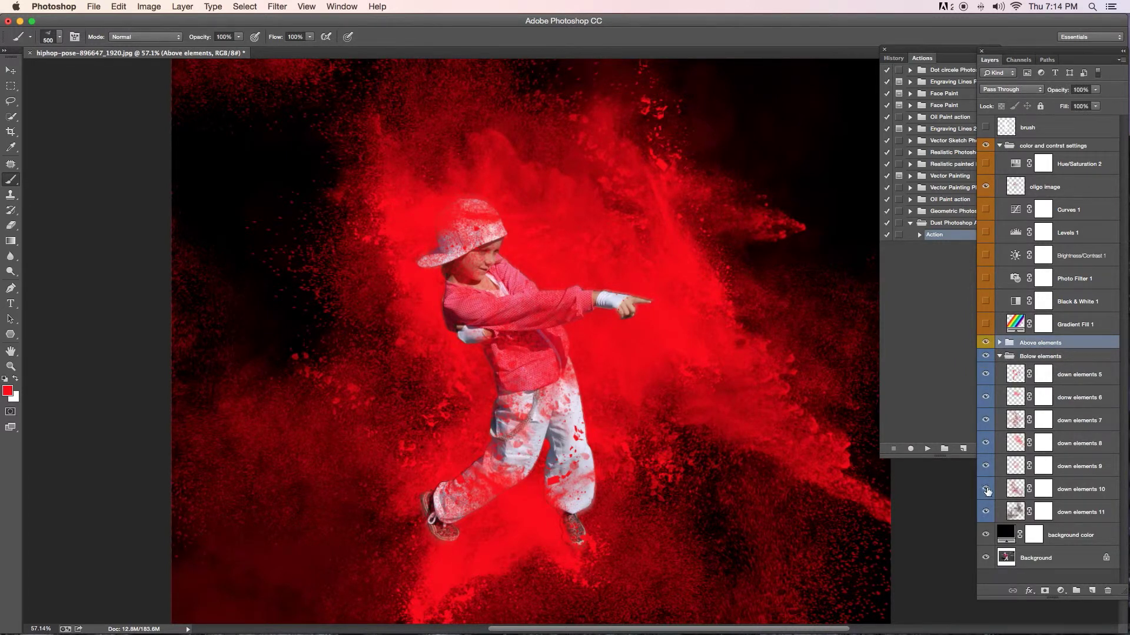
{"action": "left_click_drag", "start_coordinate": [987, 490], "coordinate": [986, 388]}
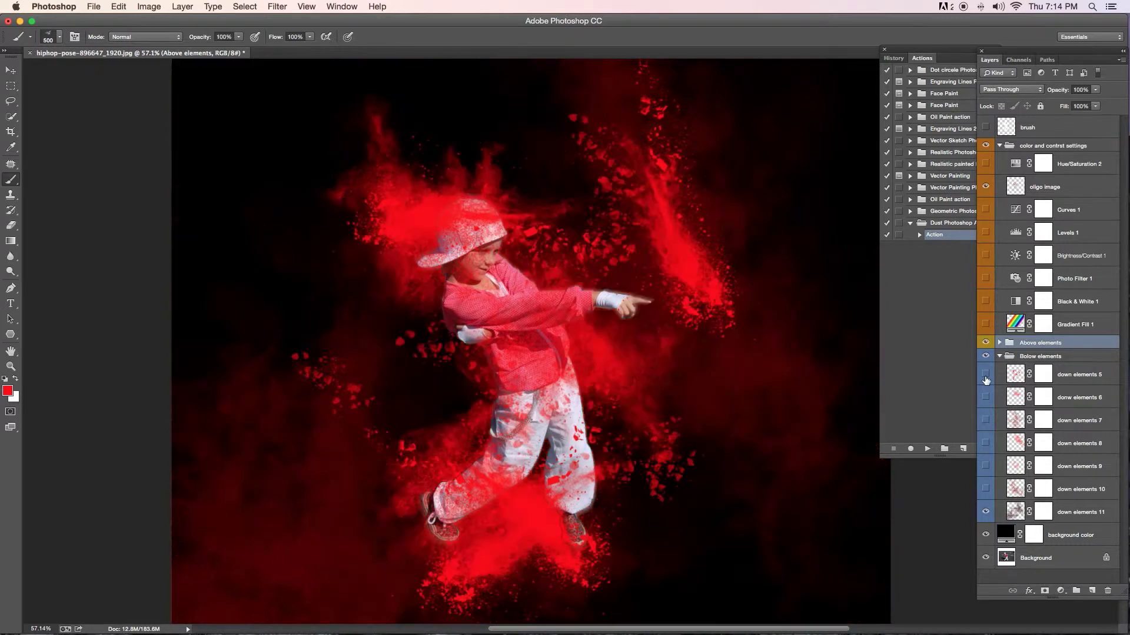
{"action": "left_click", "coordinate": [986, 512]}
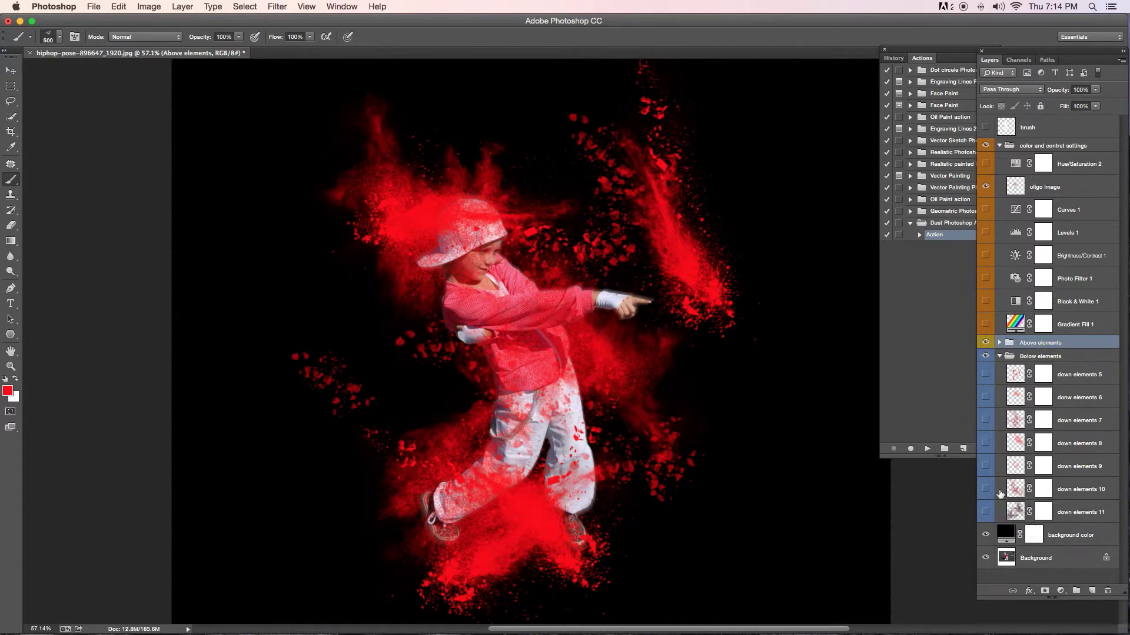
Turn down elements 11 through 5 back on one by one
{"action": "left_click", "coordinate": [986, 513]}
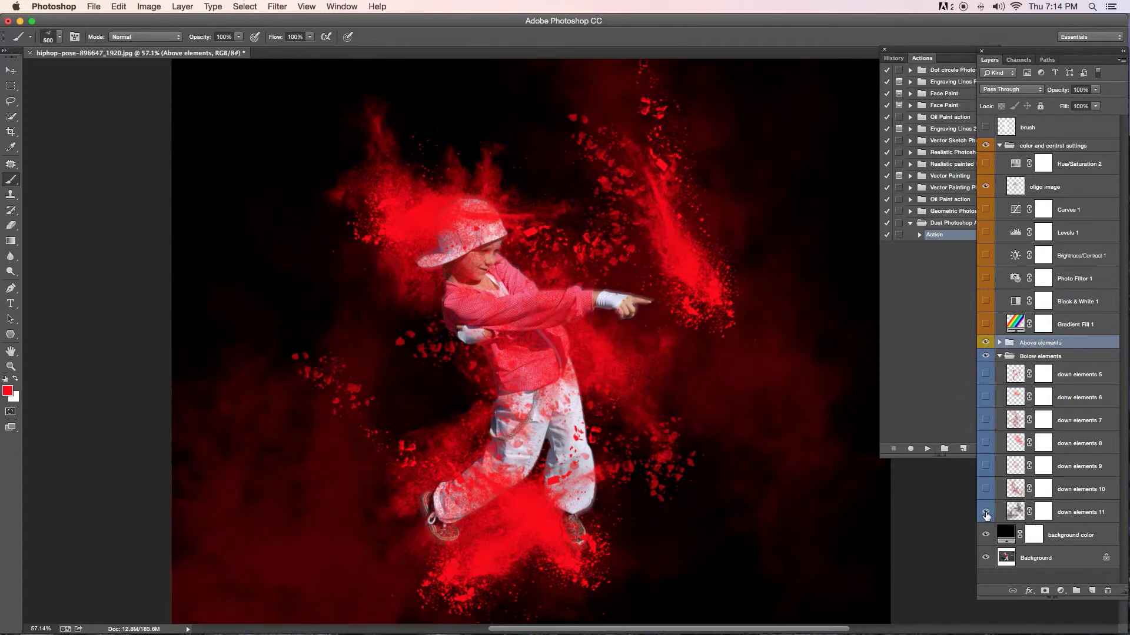
{"action": "left_click", "coordinate": [986, 489]}
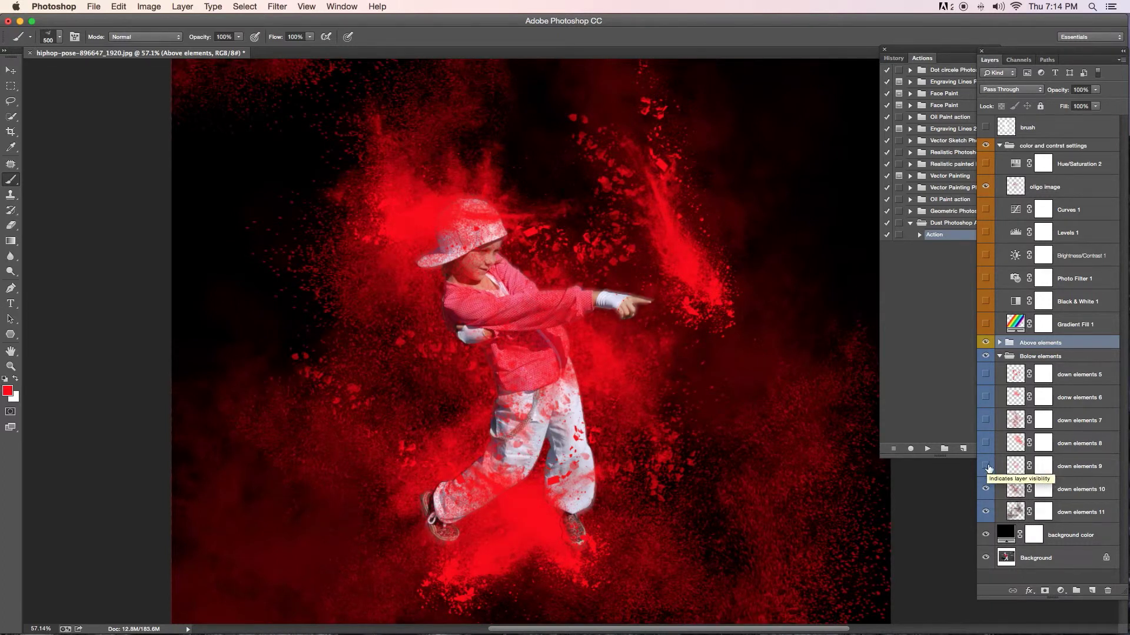
{"action": "left_click", "coordinate": [987, 466]}
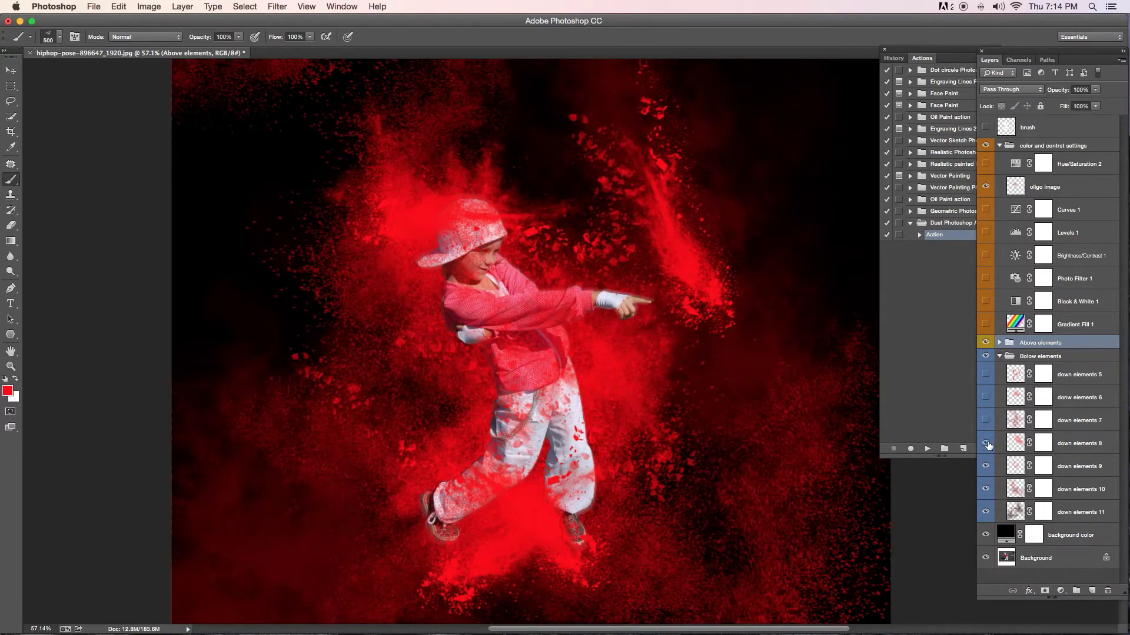
{"action": "left_click", "coordinate": [986, 444]}
{"action": "left_click", "coordinate": [986, 420]}
{"action": "left_click", "coordinate": [987, 398]}
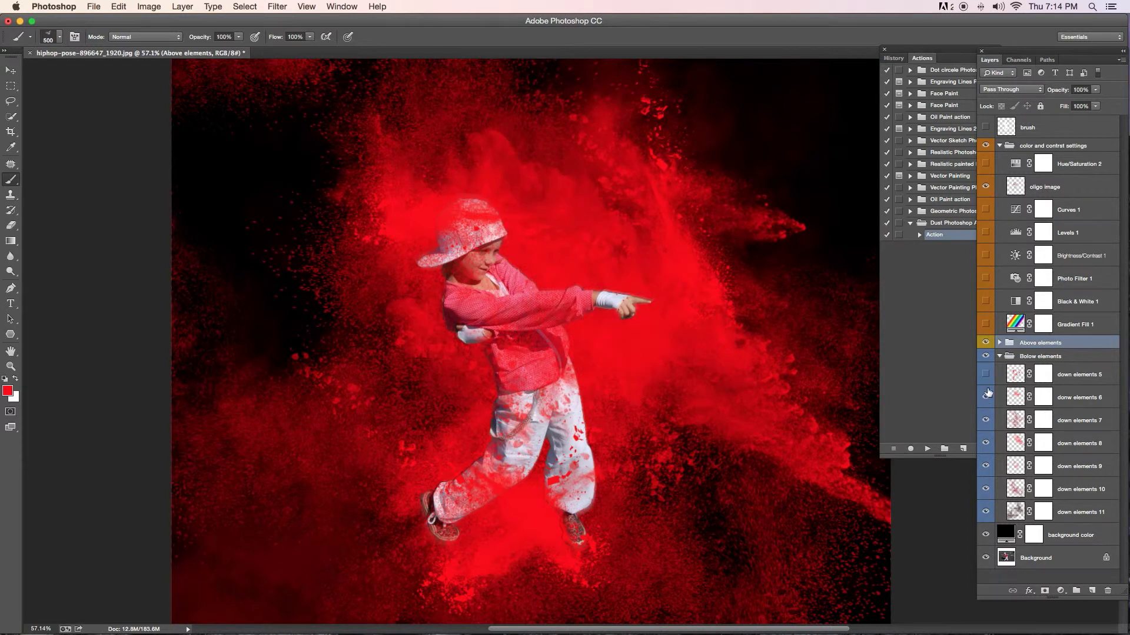
{"action": "left_click", "coordinate": [986, 375]}
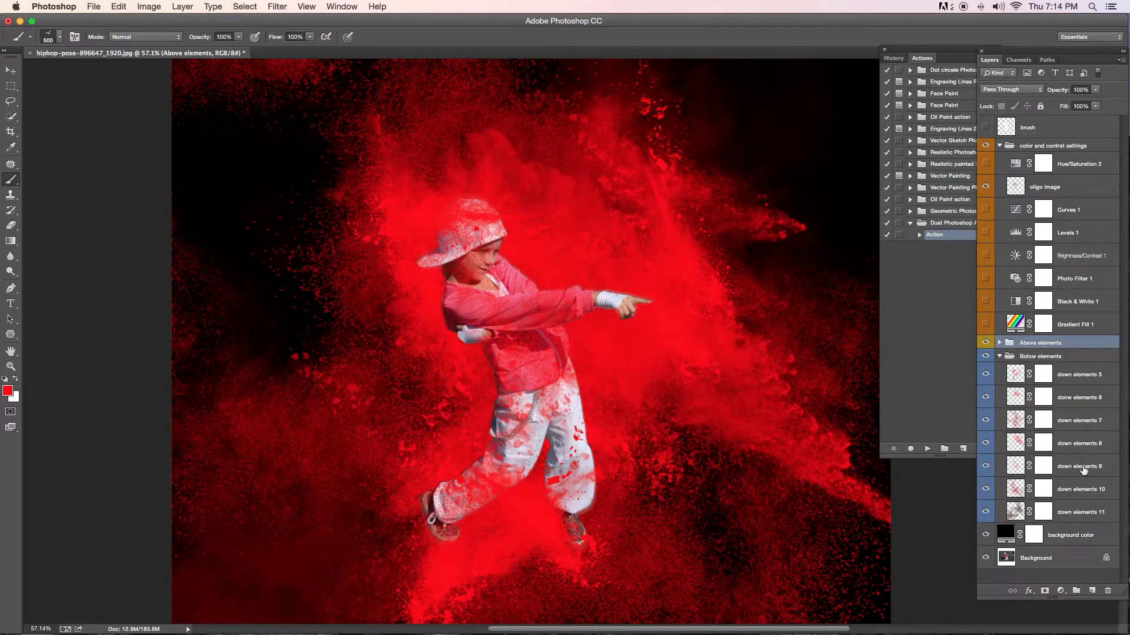
Paint out dust on the down elements 11 mask in the lower left and near the feet
{"action": "left_click", "coordinate": [1037, 514]}
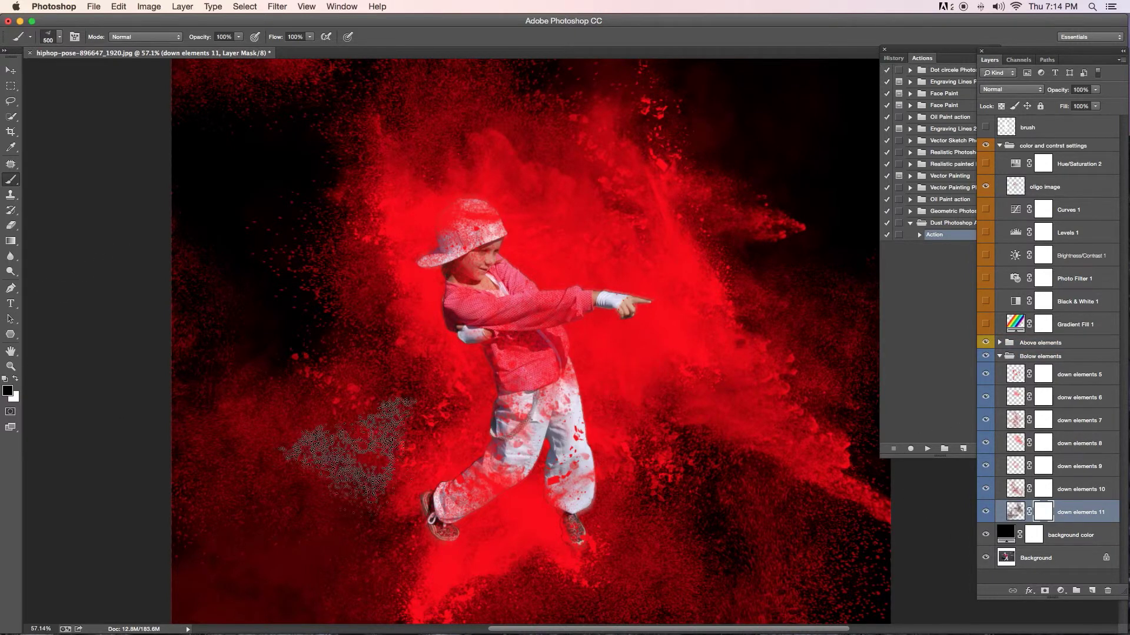
{"action": "left_click_drag", "start_coordinate": [182, 303], "coordinate": [158, 518]}
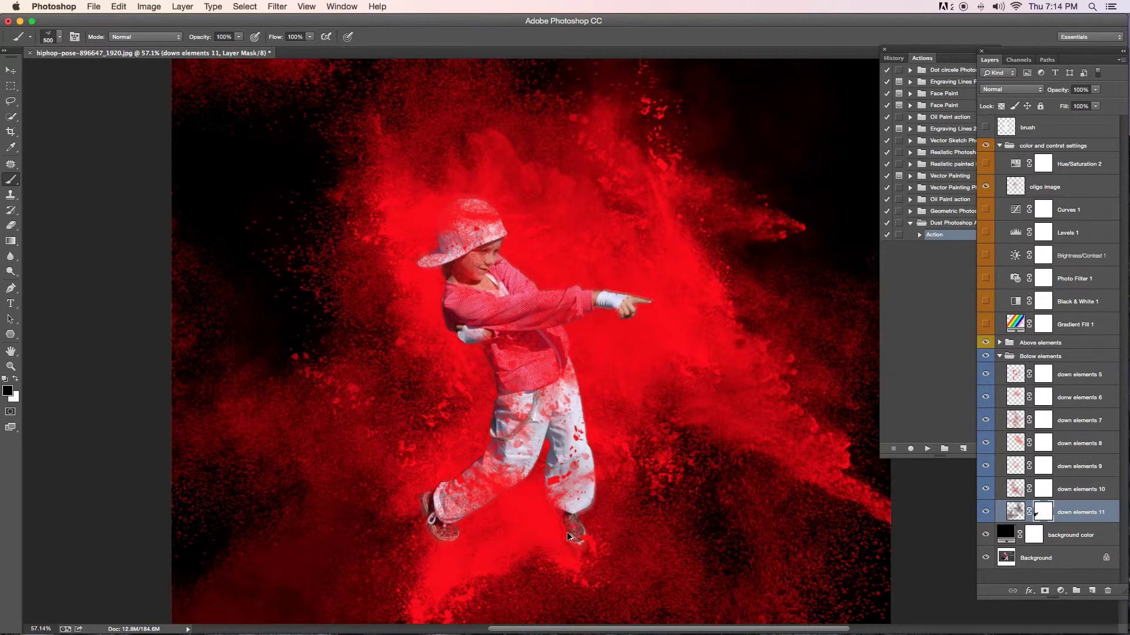
{"action": "key", "text": "ctrl+z"}
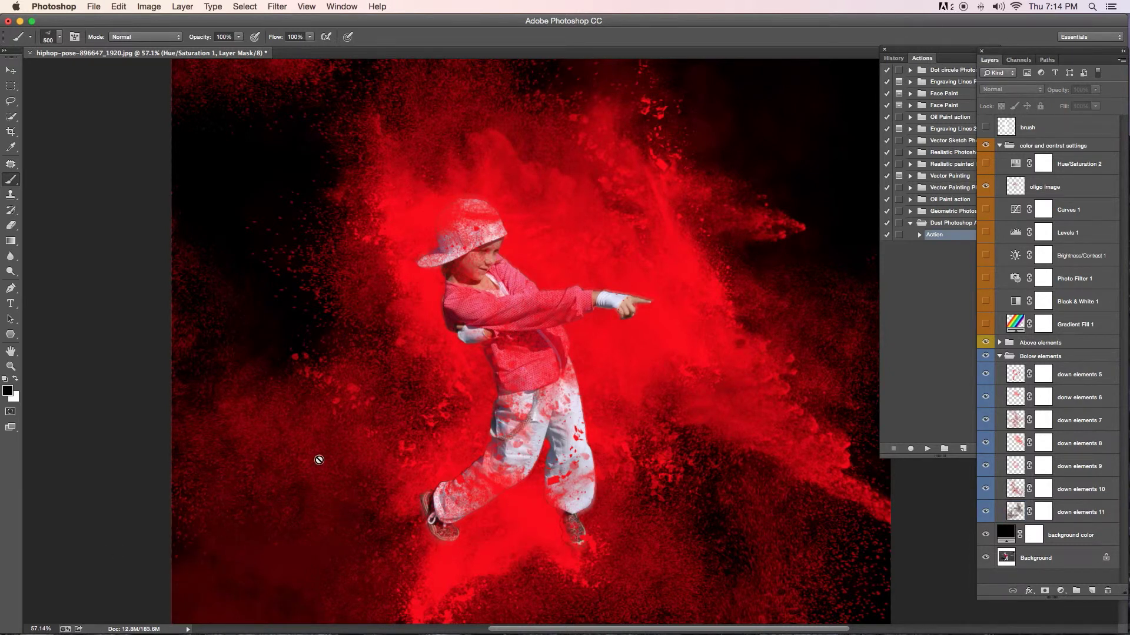
{"action": "left_click", "coordinate": [1044, 515]}
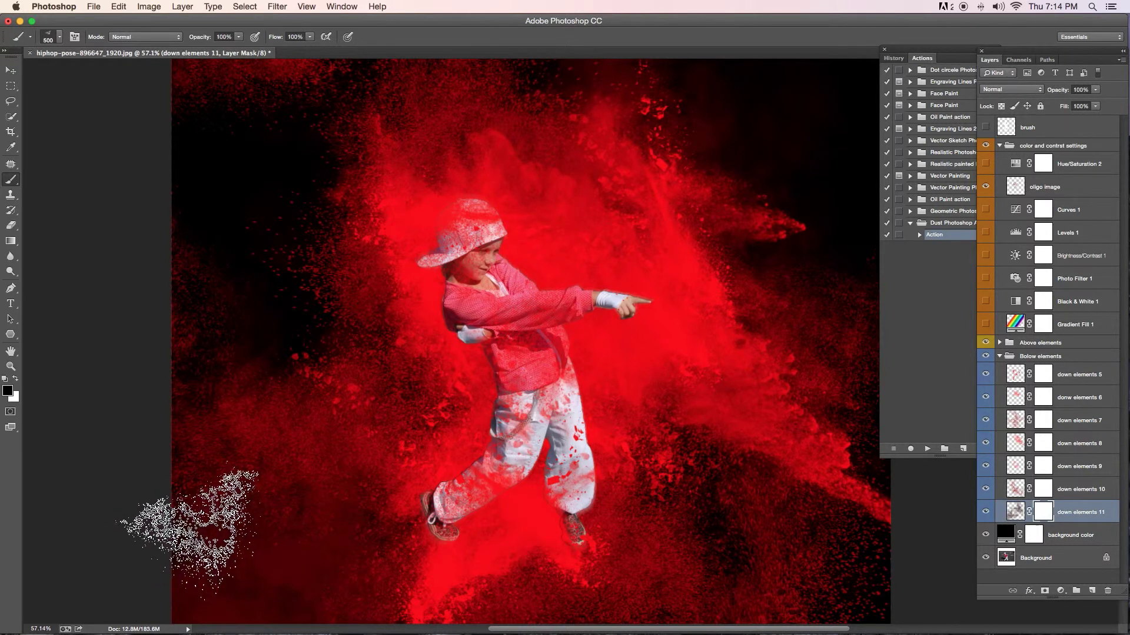
{"action": "mouse_move", "coordinate": [191, 567]}
{"action": "left_mouse_down"}
{"action": "mouse_move", "coordinate": [207, 541]}
{"action": "mouse_move", "coordinate": [157, 560]}
{"action": "mouse_move", "coordinate": [171, 585]}
{"action": "left_mouse_up"}
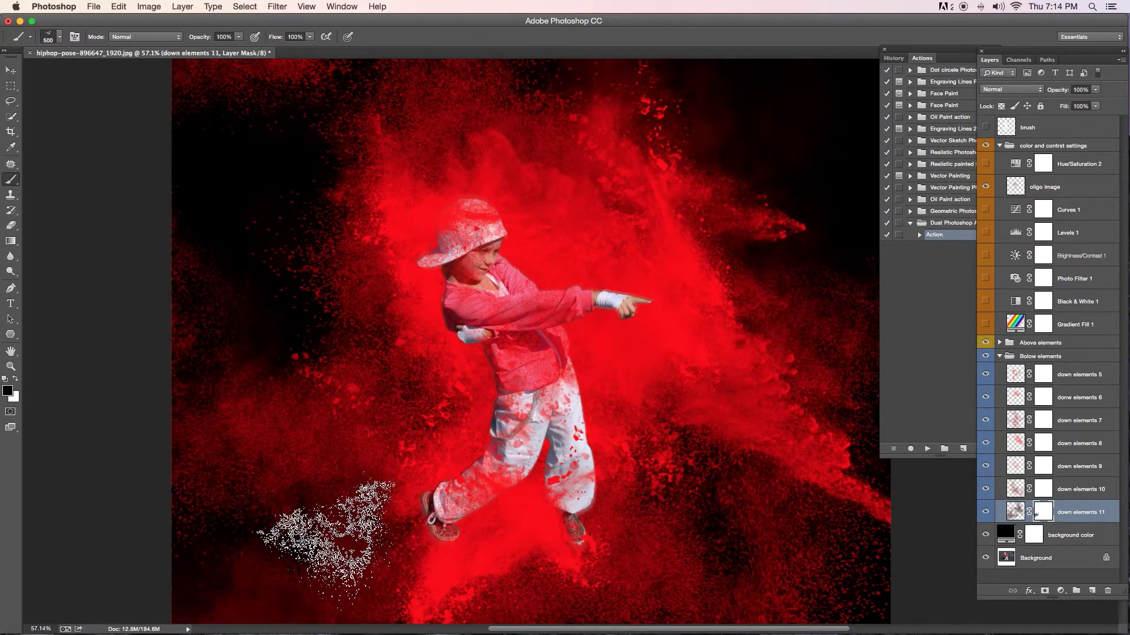
{"action": "left_click_drag", "start_coordinate": [265, 586], "coordinate": [394, 558]}
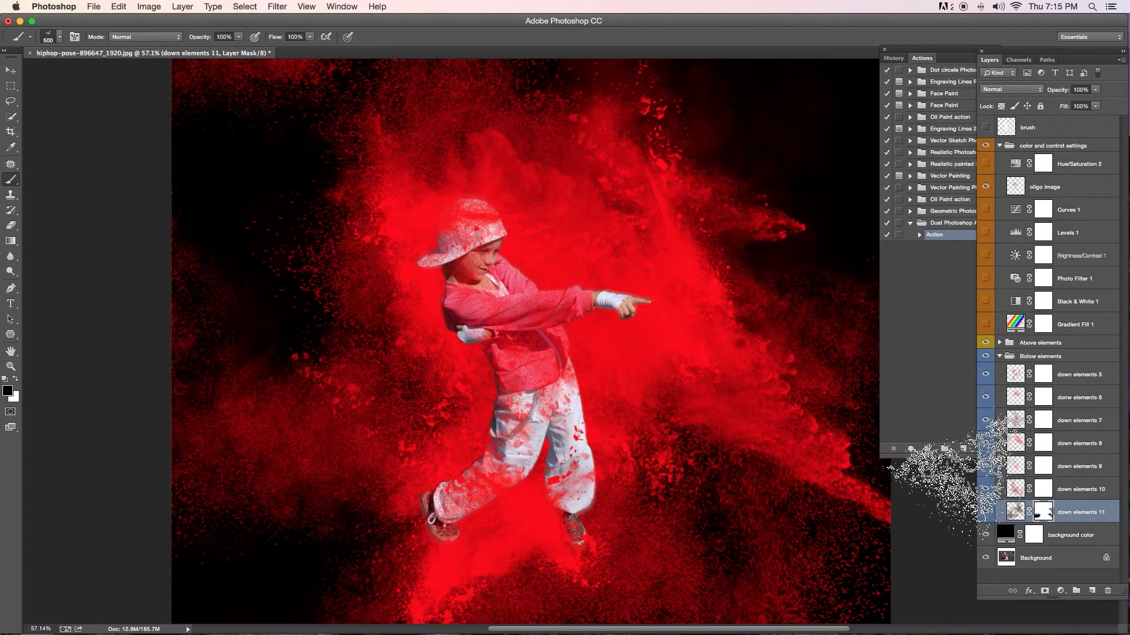
Brush dust off the down elements 10 and 8 masks, then undo those strokes
{"action": "left_click", "coordinate": [1043, 490]}
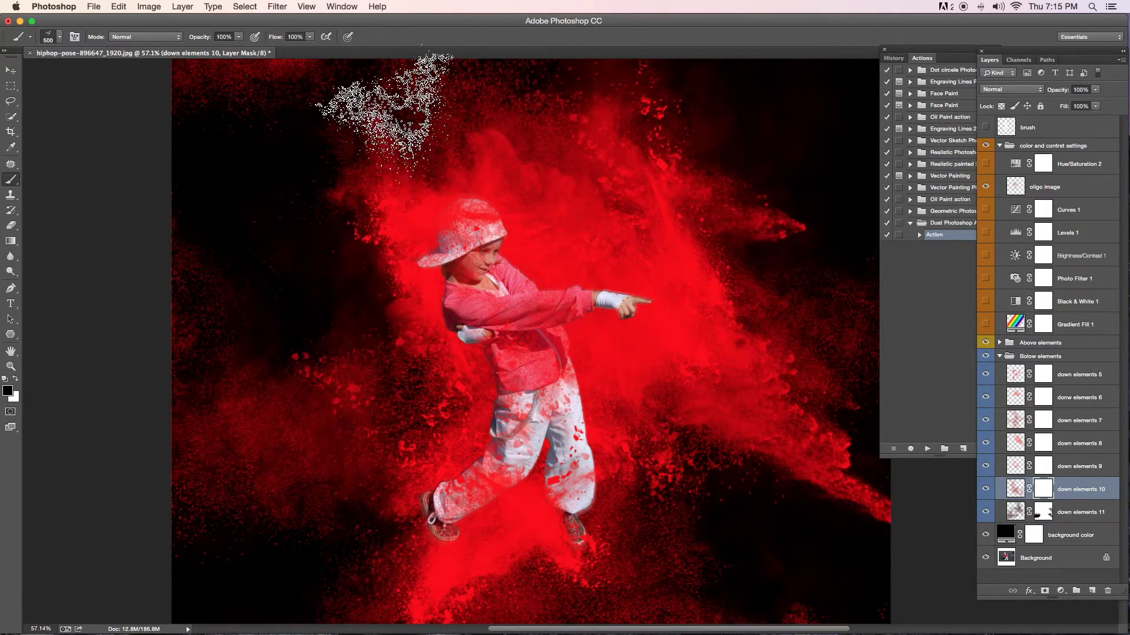
{"action": "left_click_drag", "start_coordinate": [384, 105], "coordinate": [669, 397]}
{"action": "left_click", "coordinate": [1047, 469]}
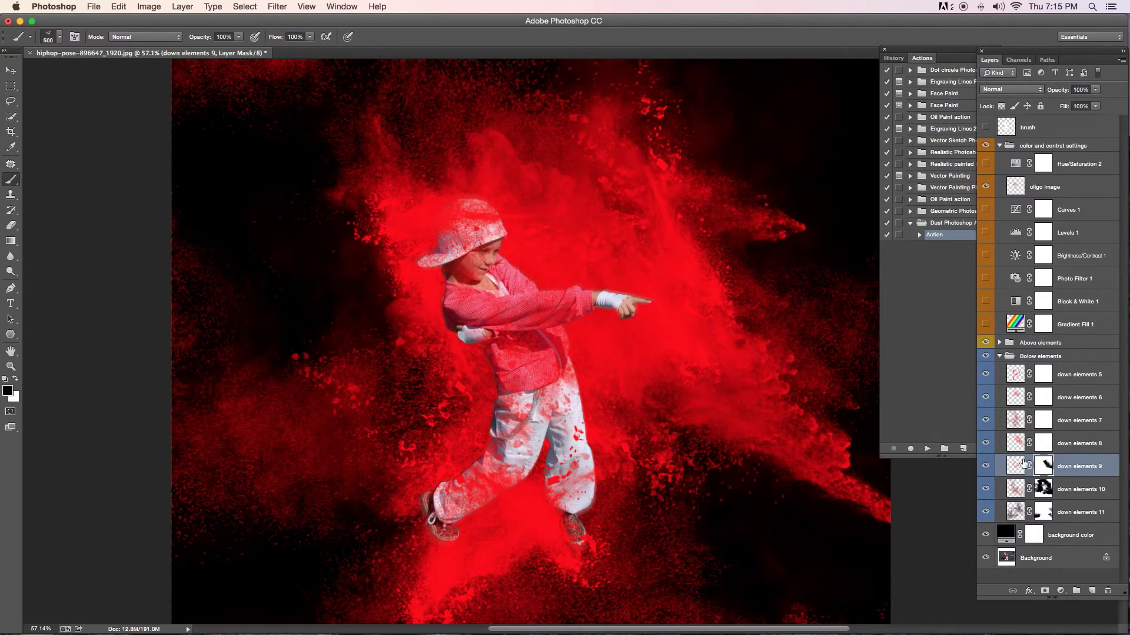
{"action": "left_click", "coordinate": [1057, 441]}
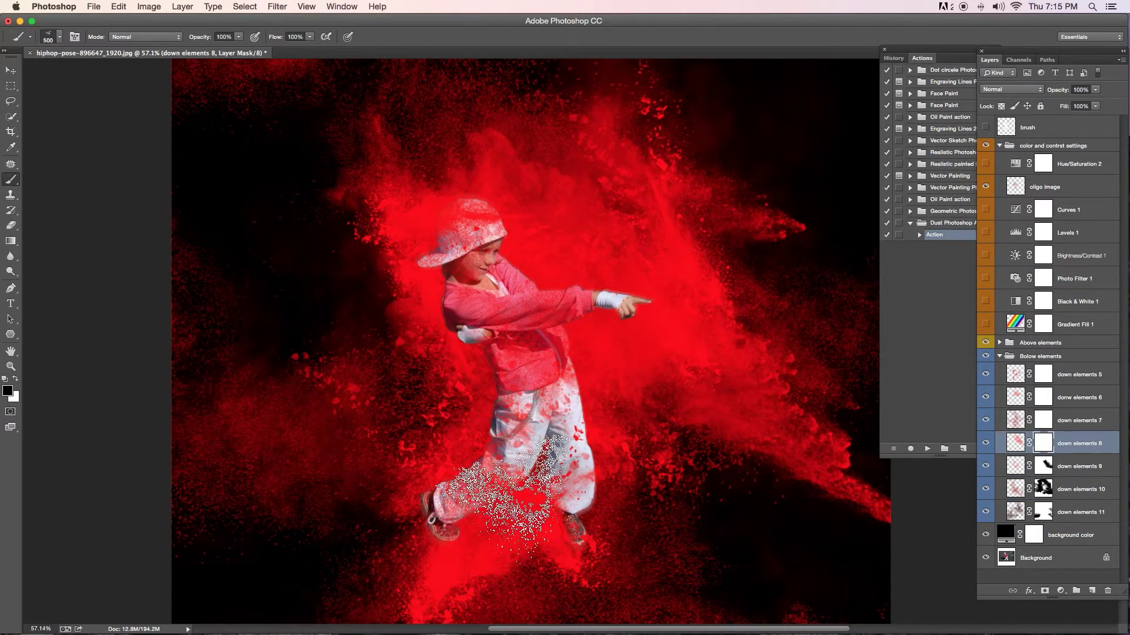
{"action": "left_click_drag", "start_coordinate": [597, 353], "coordinate": [781, 390]}
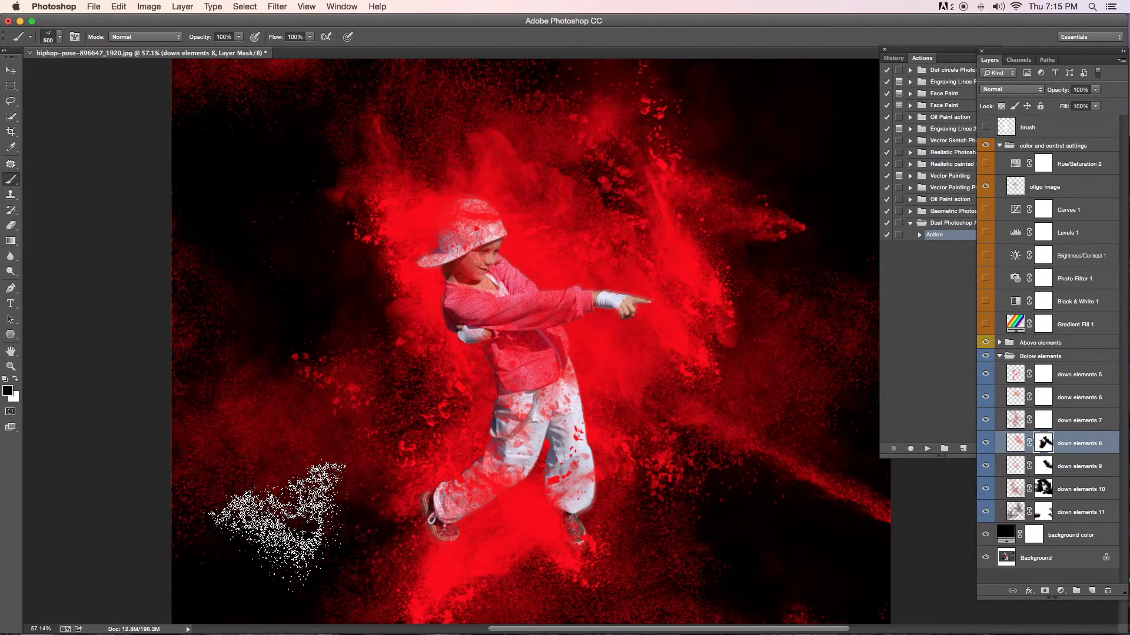
{"action": "key", "text": "ctrl+alt+z"}
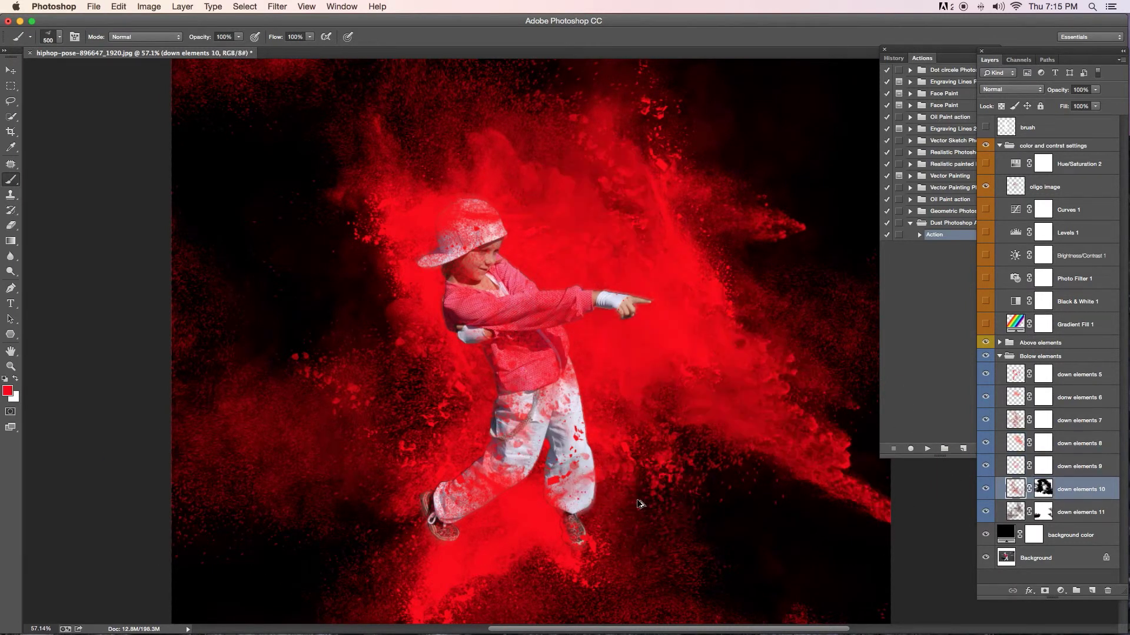
{"action": "key", "text": "ctrl+alt+z"}
{"action": "key", "text": "ctrl+alt+z"}
{"action": "key", "text": "ctrl+alt+z"}
{"action": "key", "text": "ctrl+alt+z"}
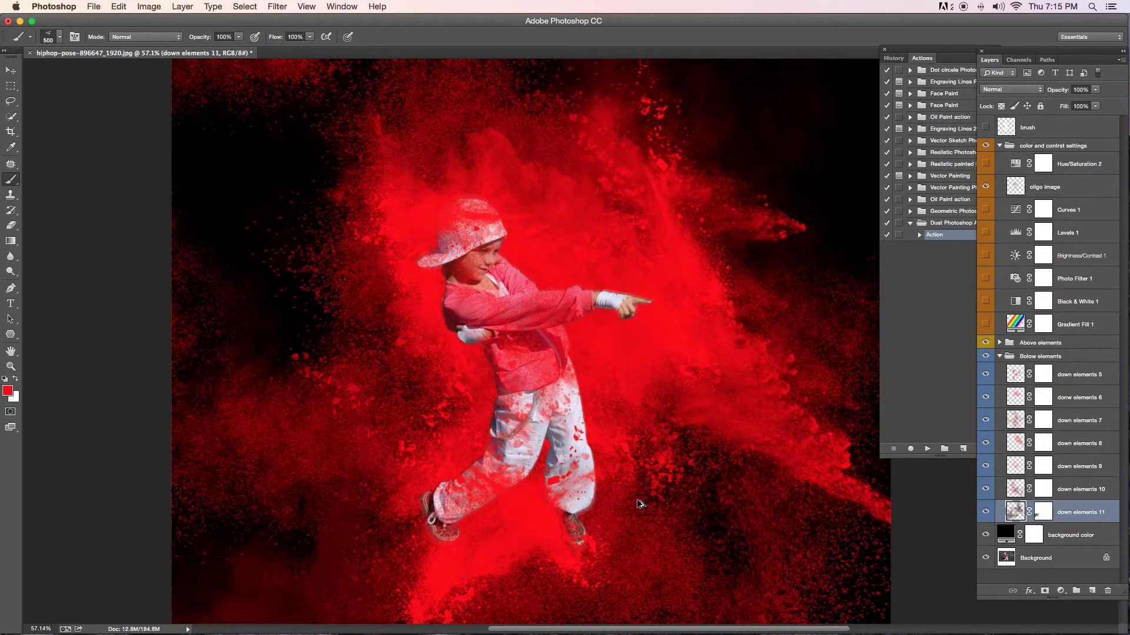
{"action": "key", "text": "ctrl+alt+z"}
{"action": "key", "text": "ctrl+alt+z"}
{"action": "key", "text": "ctrl+alt+z"}
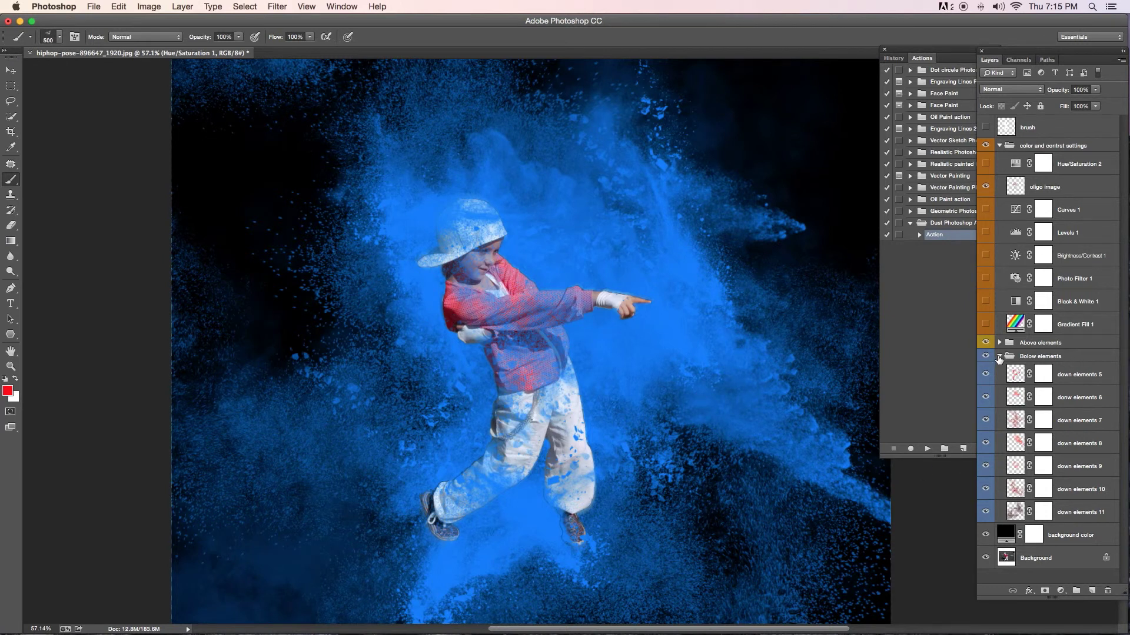
Collapse the Bolow elements and color and contrast settings groups, leaving color and contrast settings active
{"action": "left_click", "coordinate": [998, 357]}
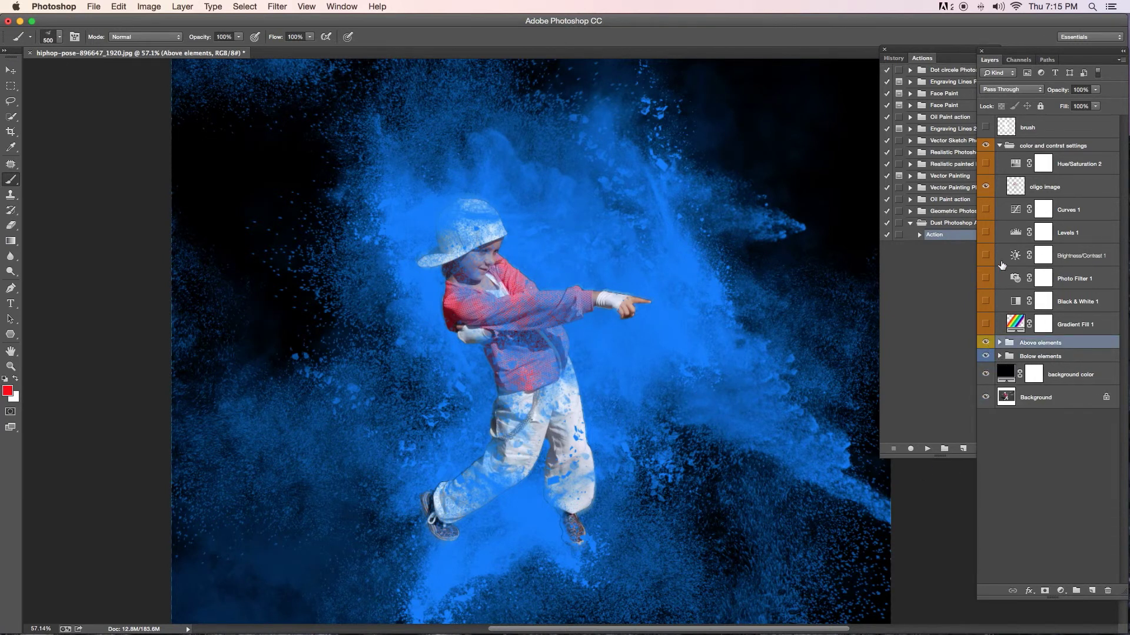
{"action": "left_click", "coordinate": [999, 146]}
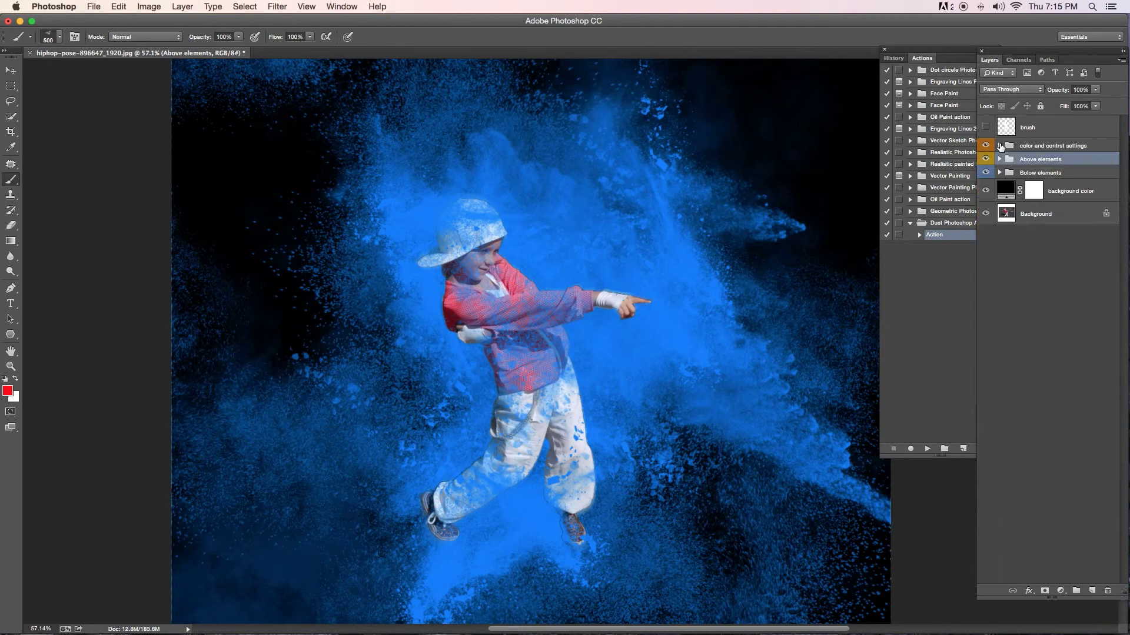
{"action": "left_click", "coordinate": [1099, 147]}
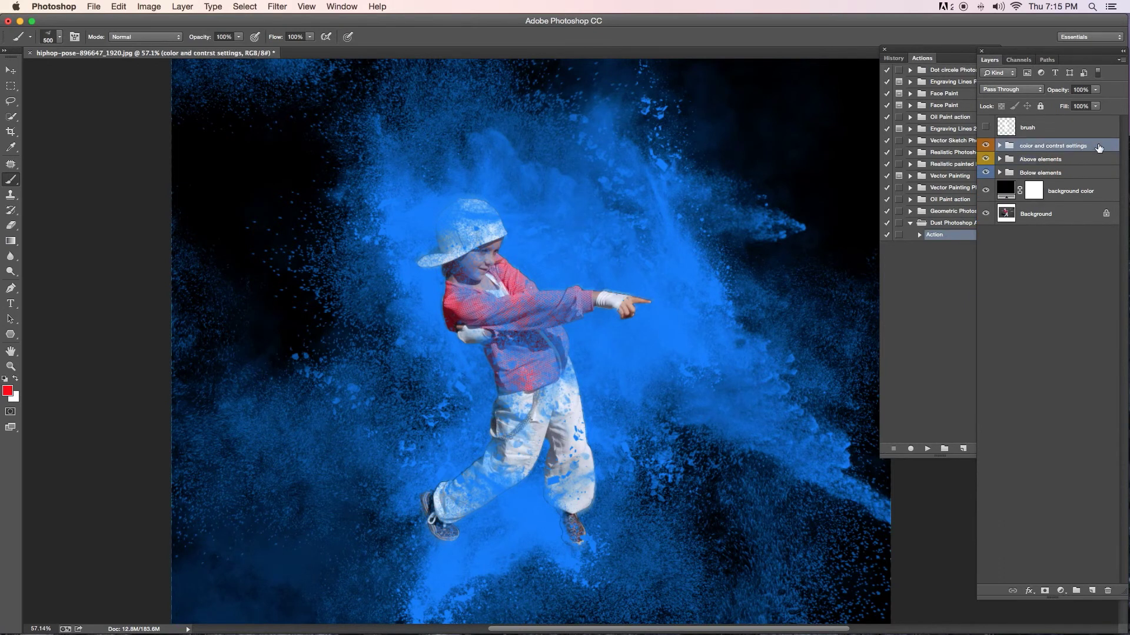